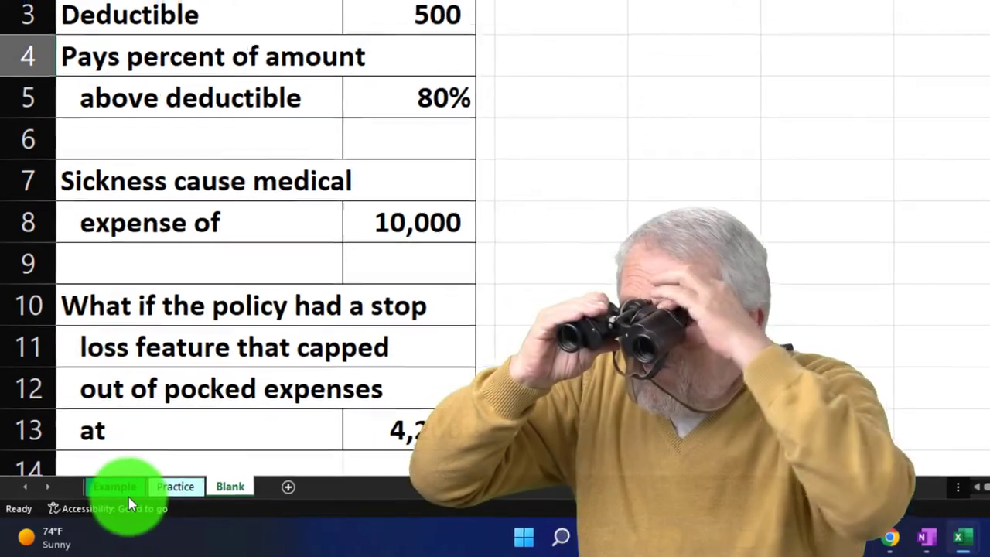
# Look over the completed Example sheet and the Practice sheet, and return to the Blank sheet.
pyautogui.click(127, 494)
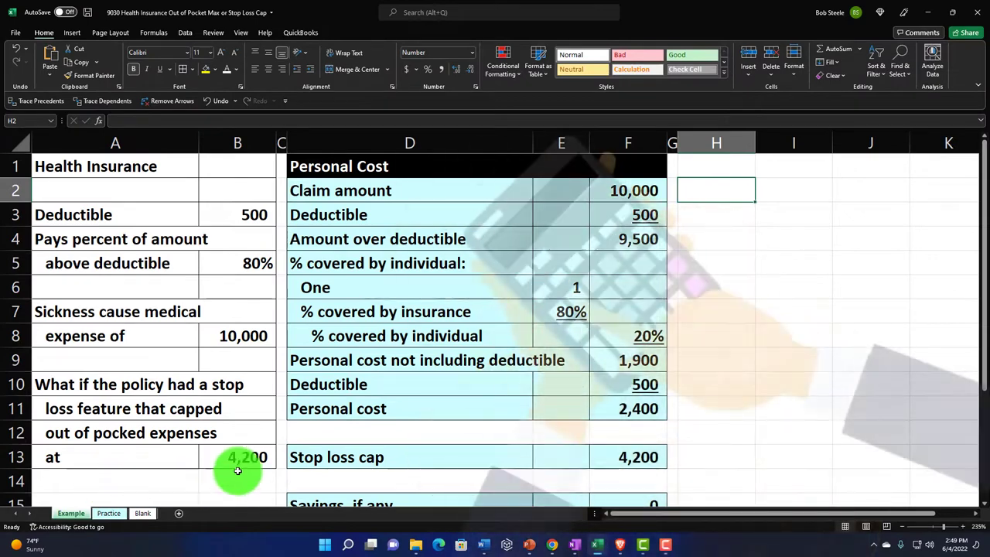
pyautogui.click(393, 438)
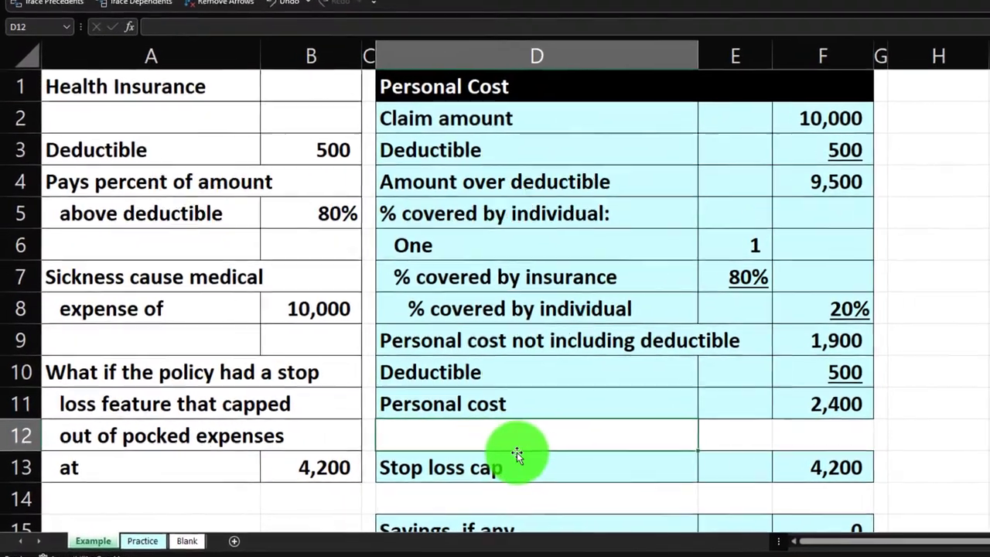
pyautogui.click(516, 459)
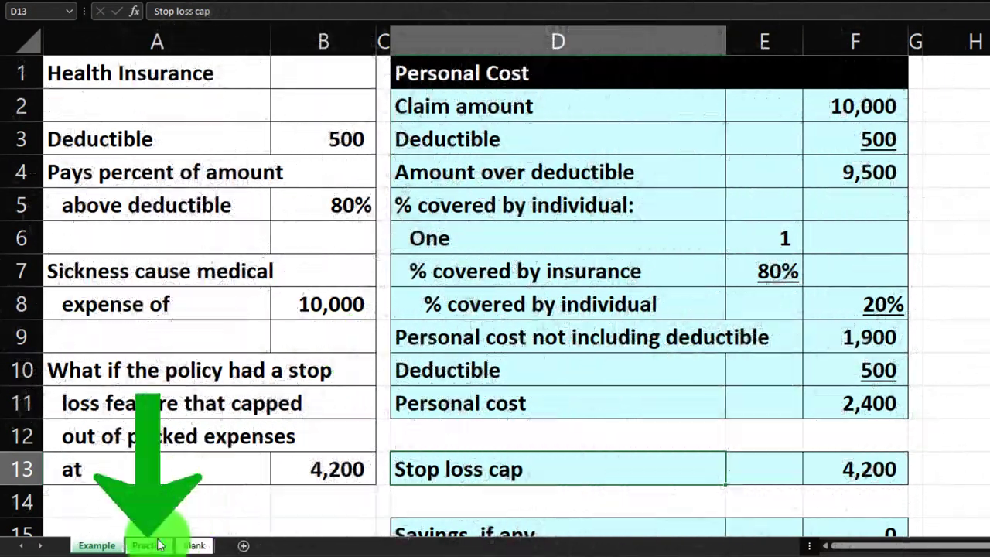
pyautogui.click(157, 546)
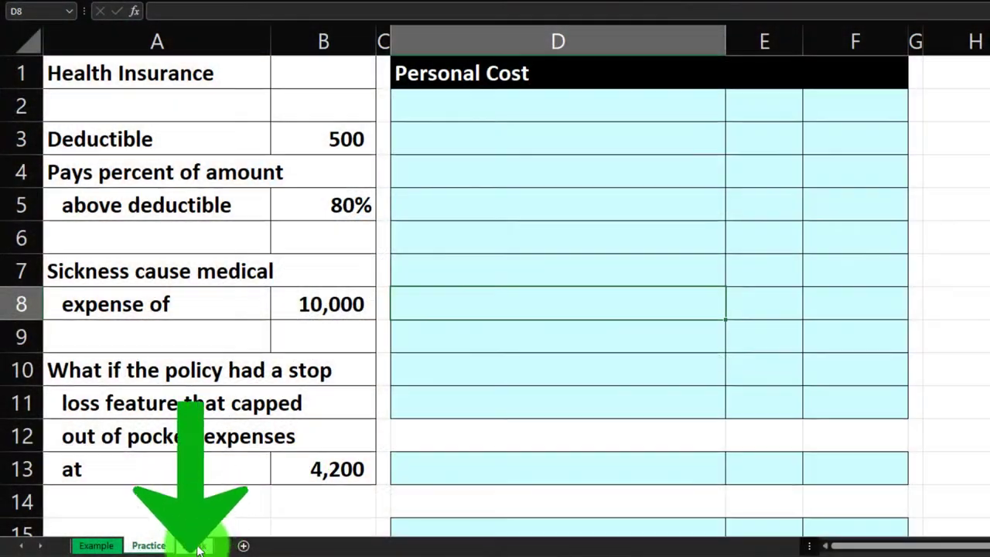
pyautogui.click(198, 546)
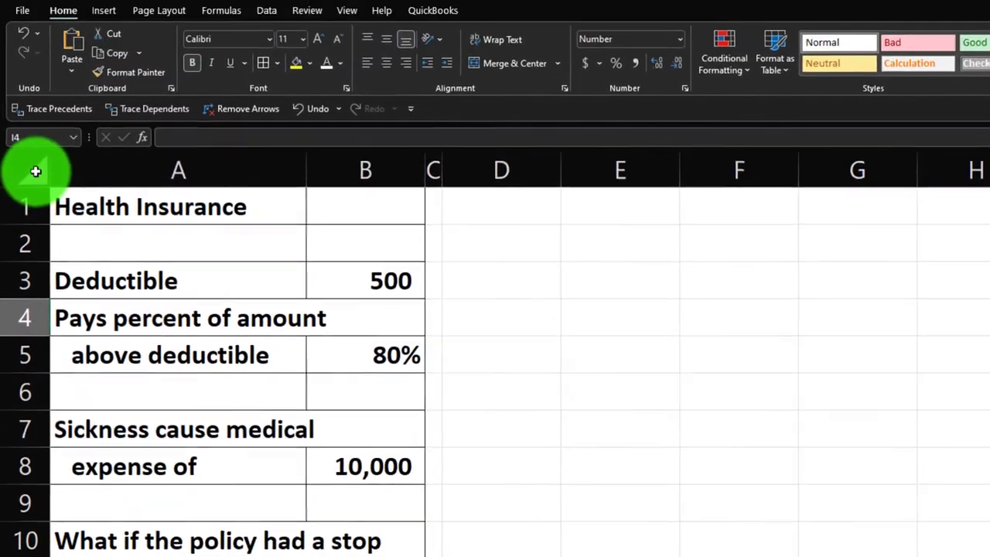
pyautogui.click(29, 48)
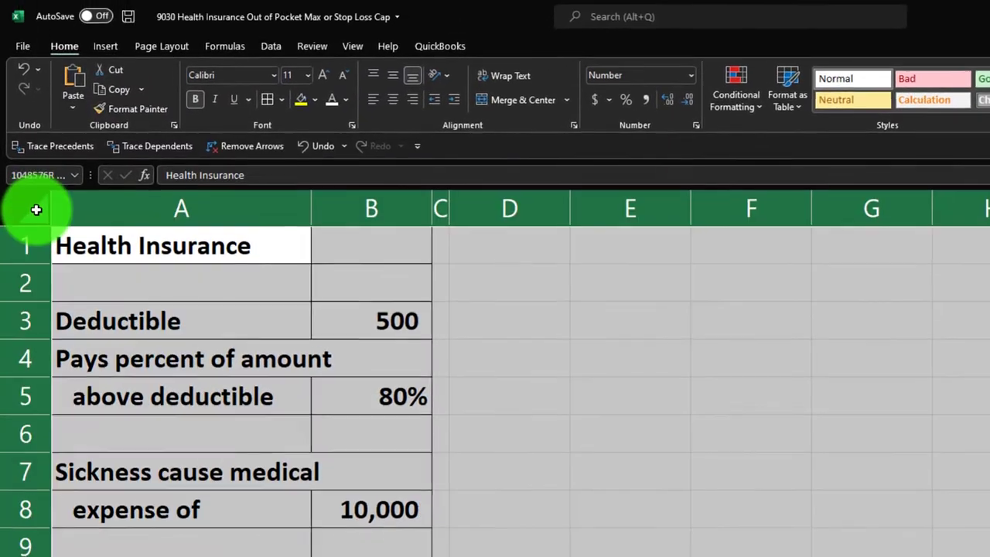
pyautogui.rightClick(565, 379)
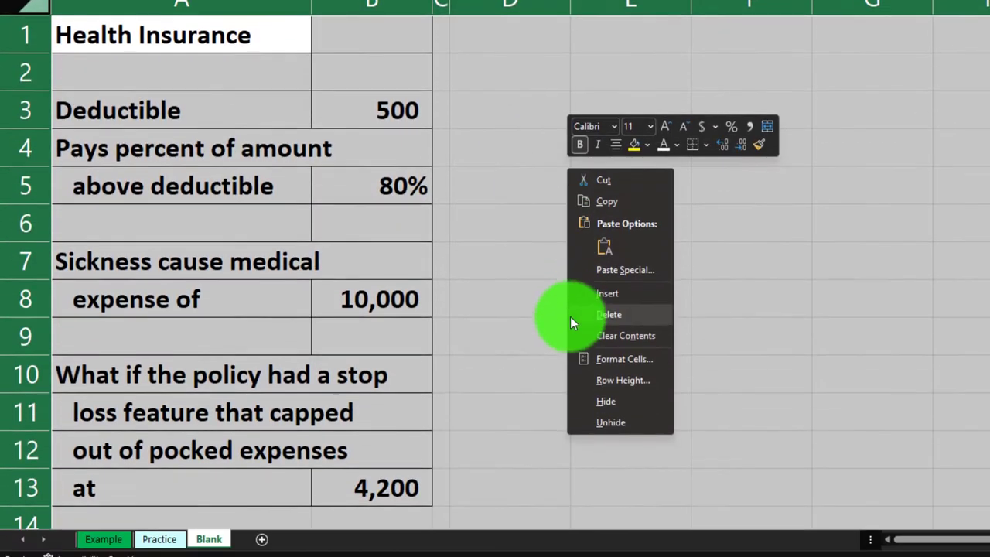
pyautogui.click(584, 361)
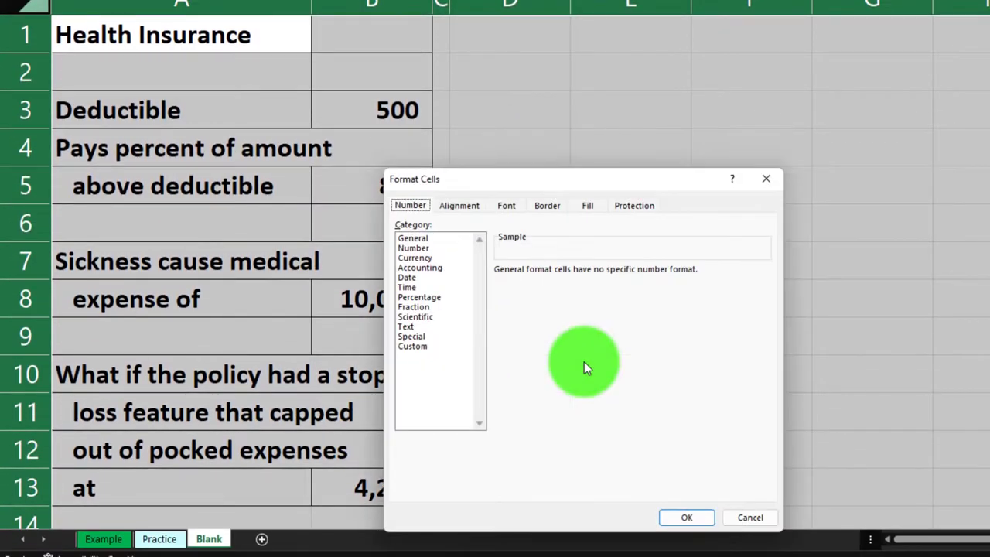
pyautogui.click(424, 259)
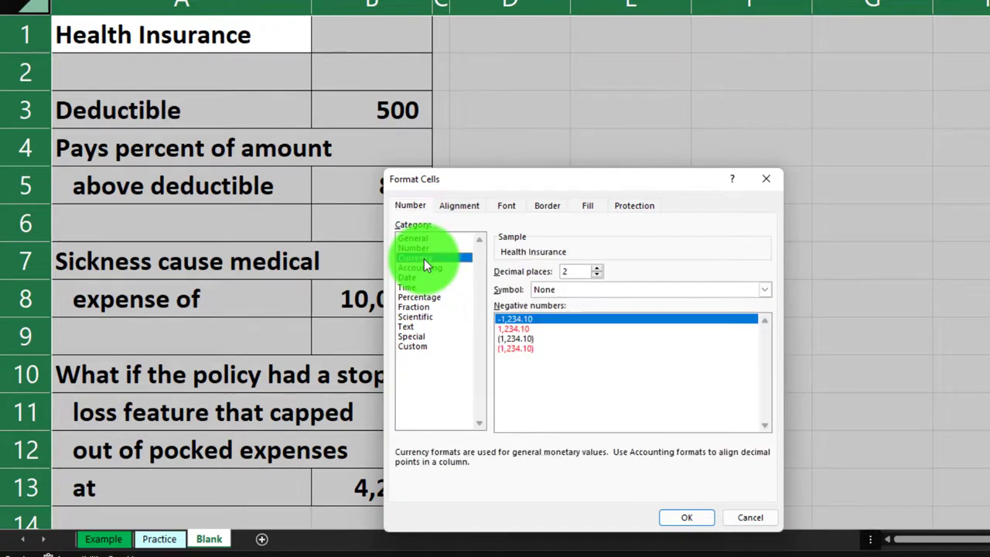
pyautogui.click(507, 348)
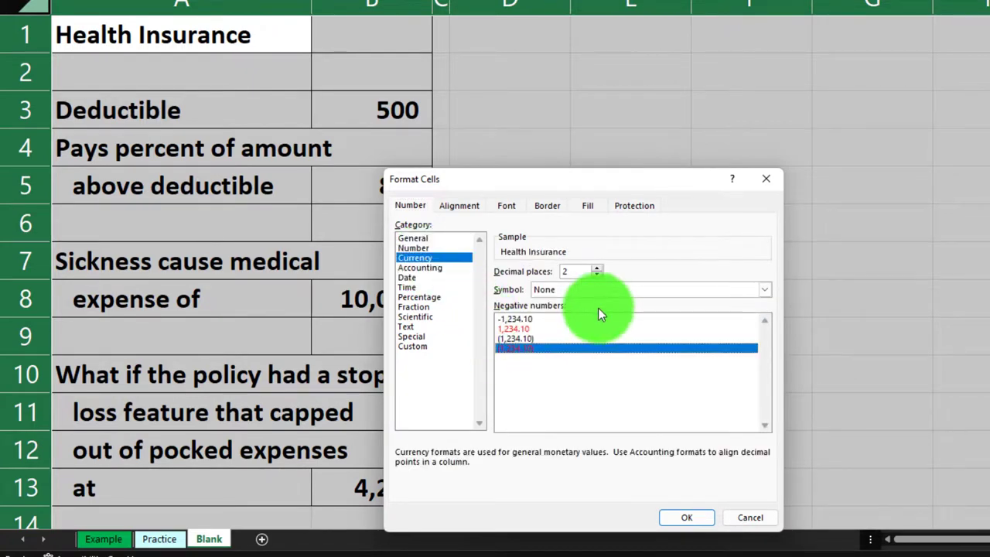
pyautogui.click(611, 291)
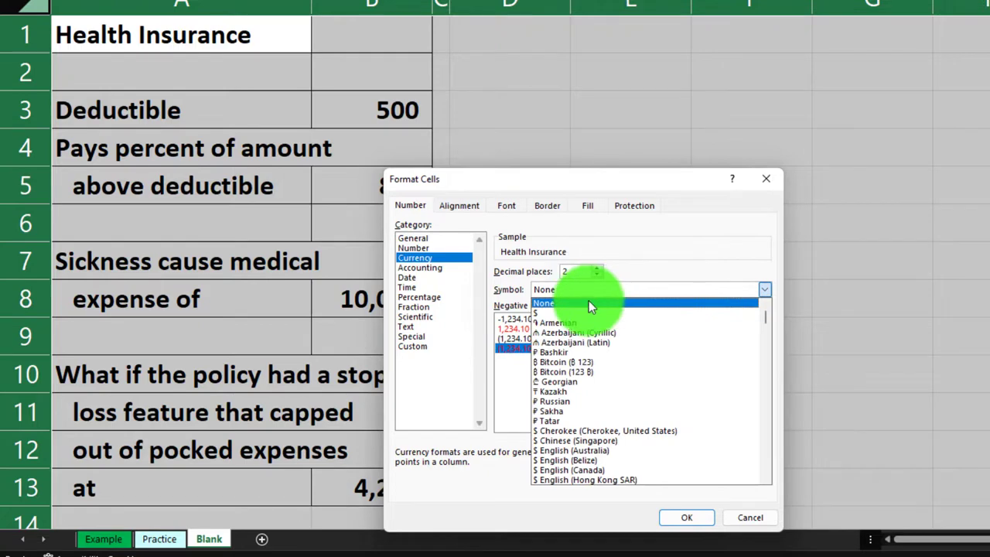
pyautogui.click(588, 302)
pyautogui.click(595, 275)
pyautogui.click(595, 276)
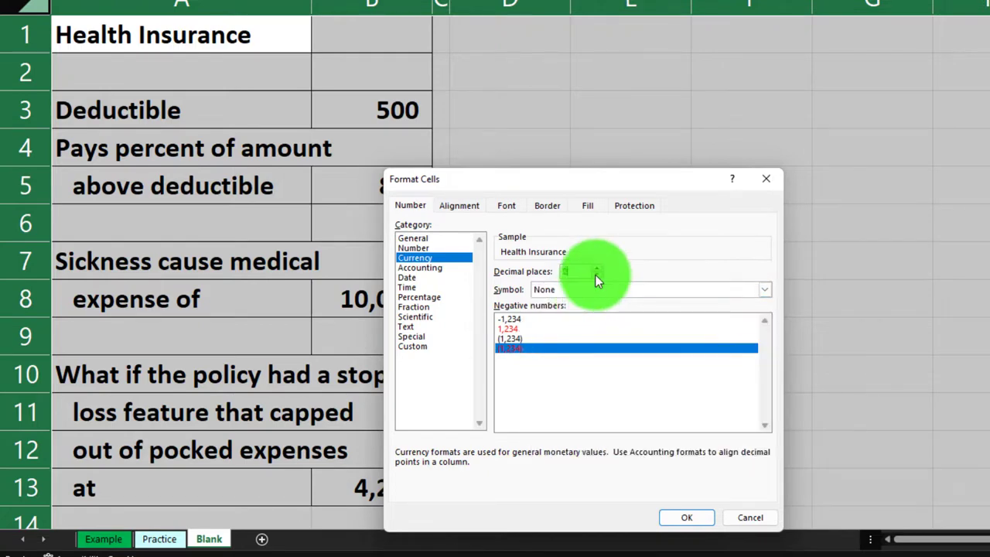
pyautogui.moveTo(652, 176); pyautogui.dragTo(810, 63)
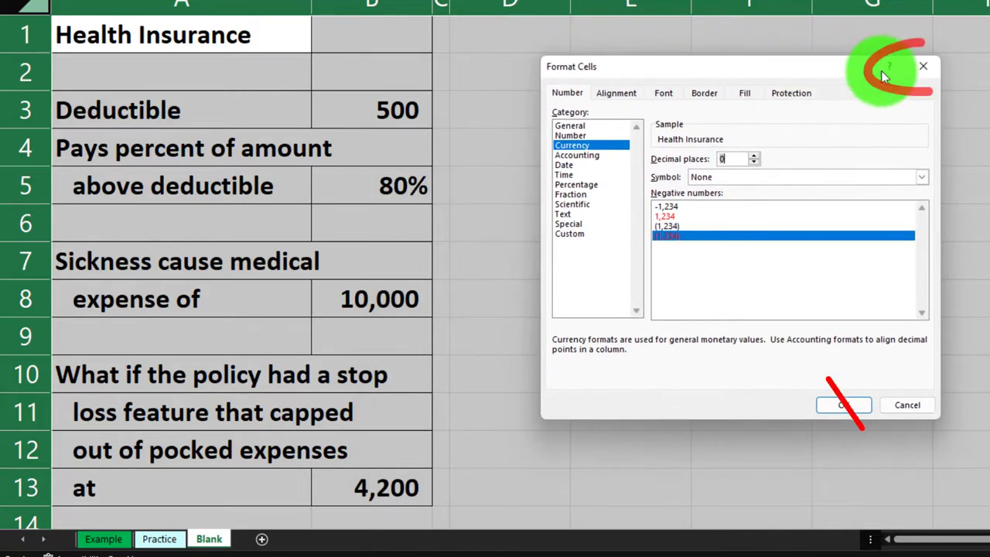
pyautogui.click(921, 68)
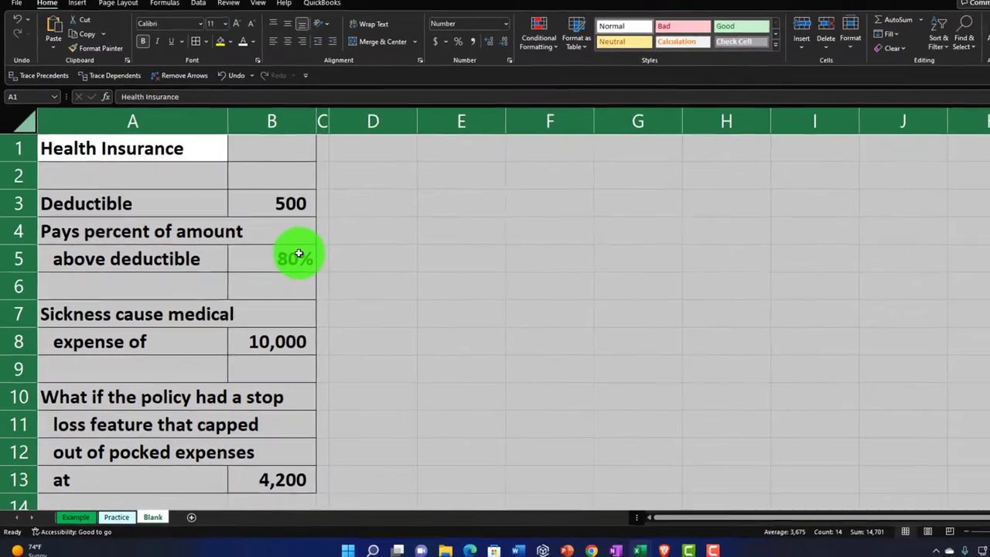
pyautogui.click(403, 204)
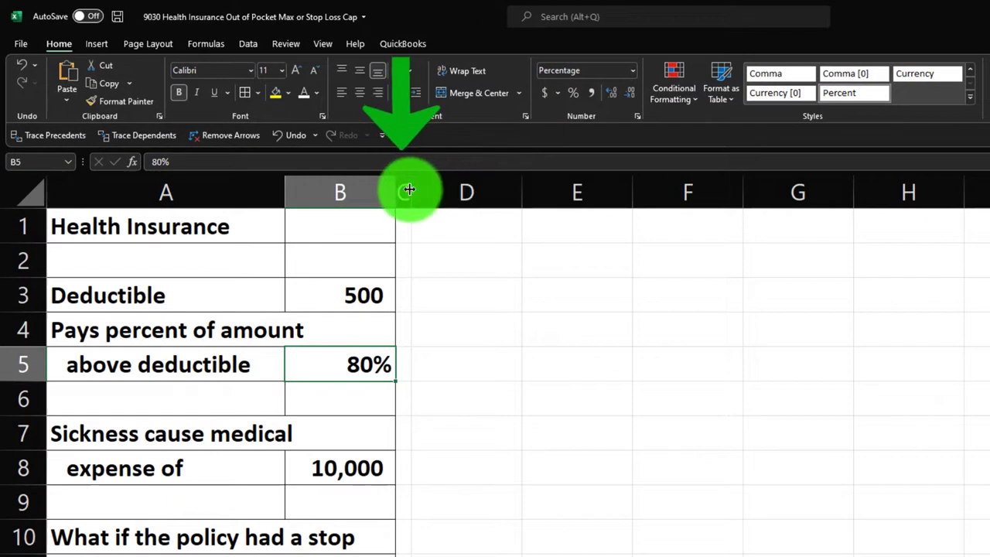
pyautogui.click(403, 188)
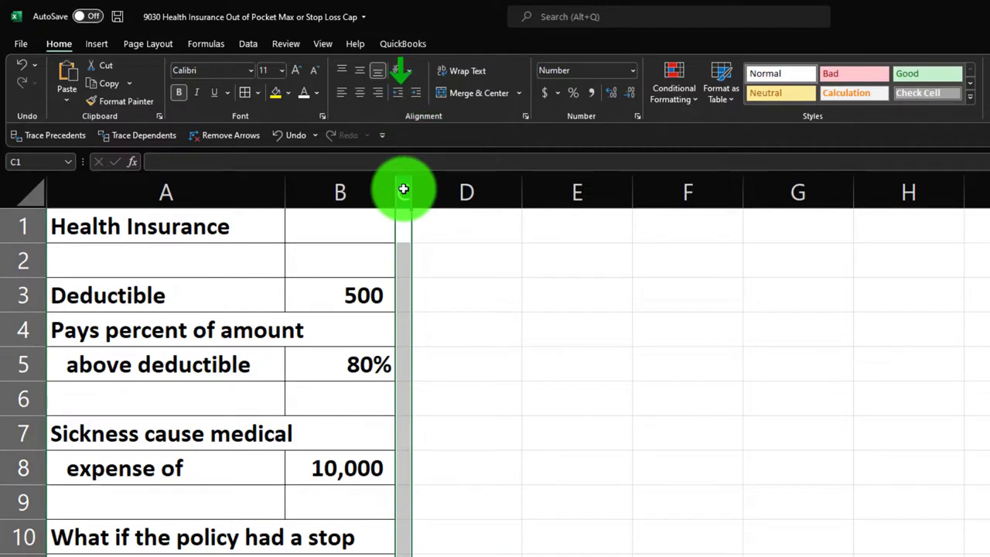
pyautogui.click(483, 216)
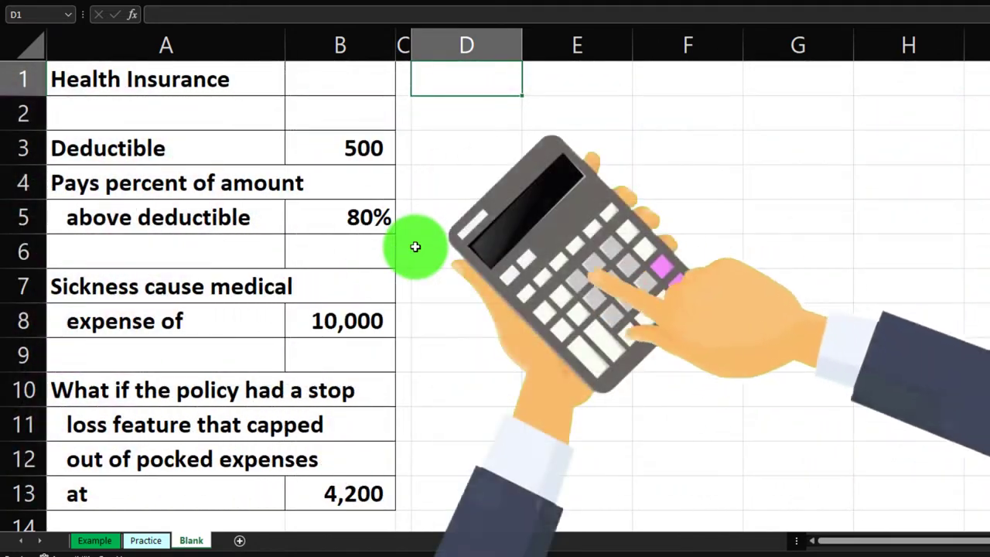
pyautogui.click(431, 392)
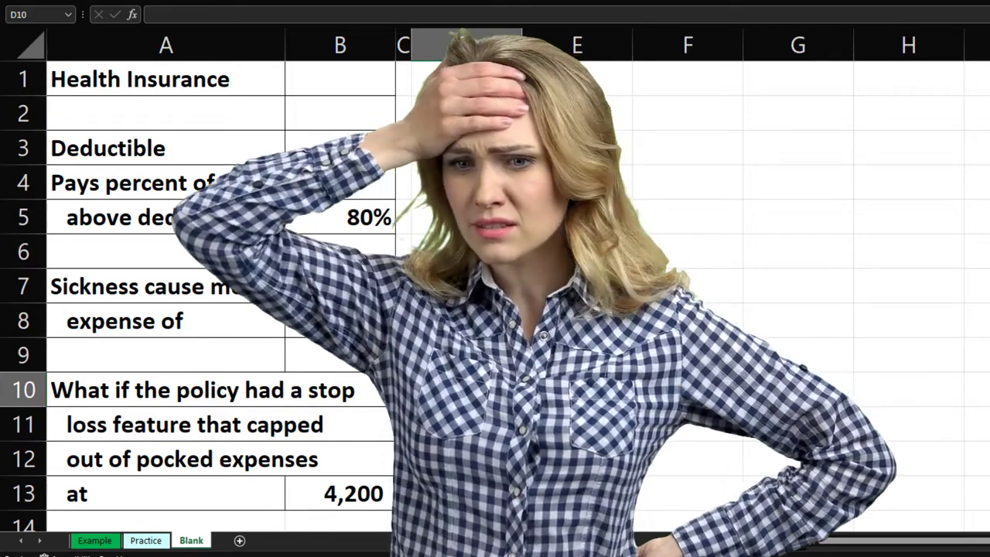
pyautogui.click(431, 393)
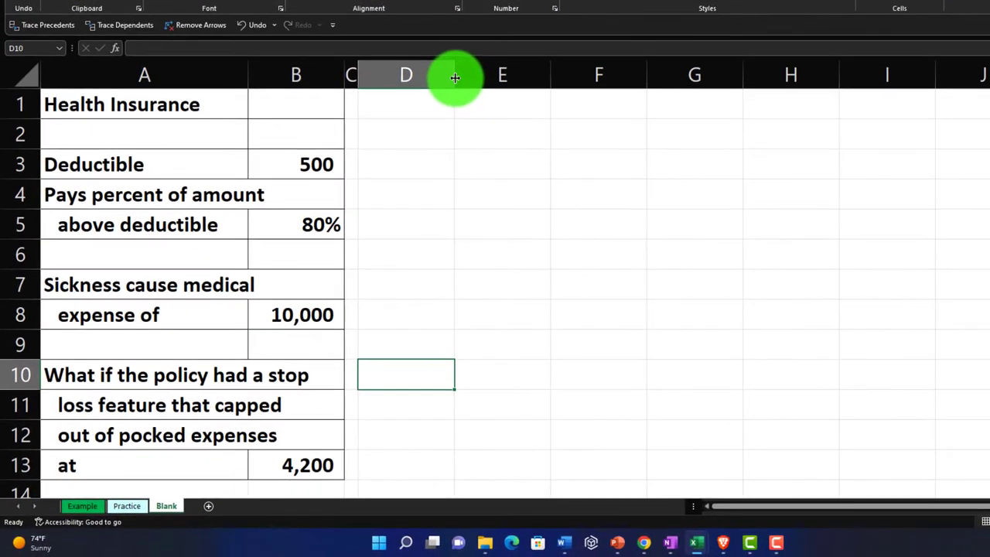
# Widen column D and enter the heading "Personal Costs" in D1.
pyautogui.moveTo(458, 76); pyautogui.dragTo(579, 74)
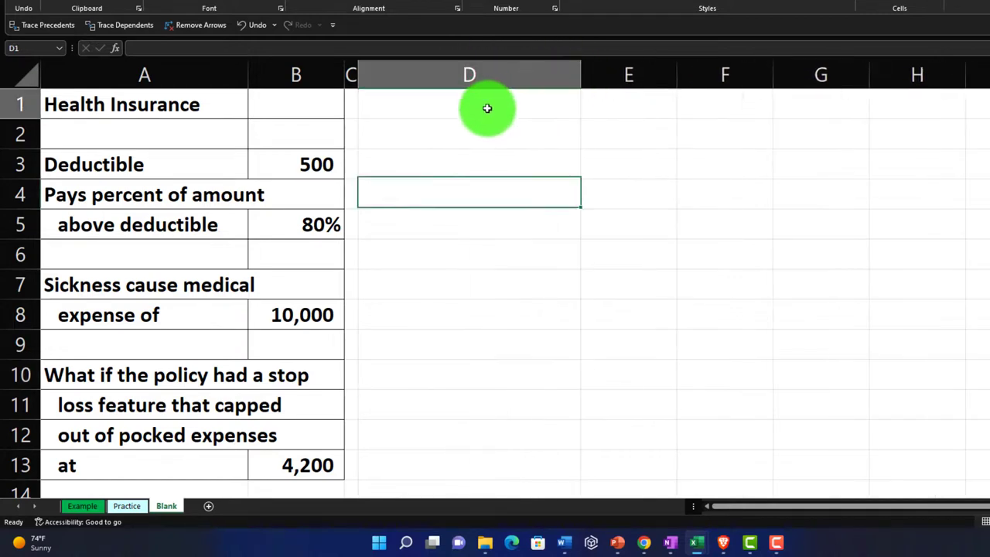
pyautogui.write('ersonal Costs')
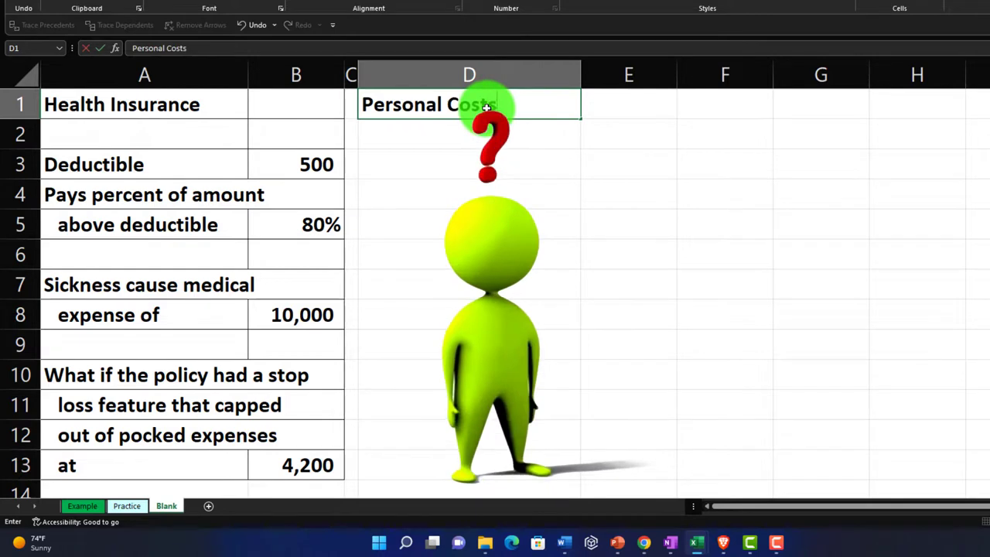
pyautogui.press('Return')
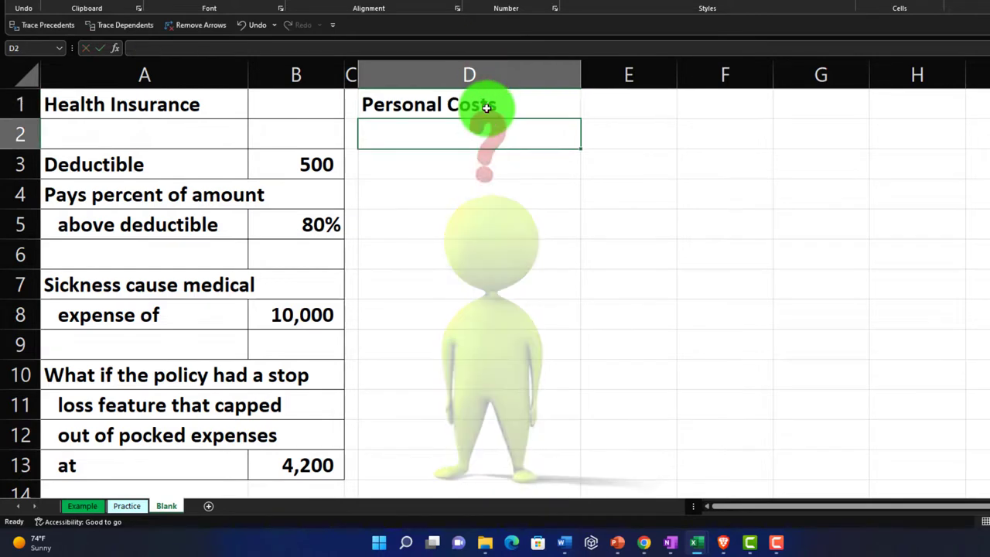
# Format the heading cells D1:F1 with a black fill and white text.
pyautogui.click(486, 108)
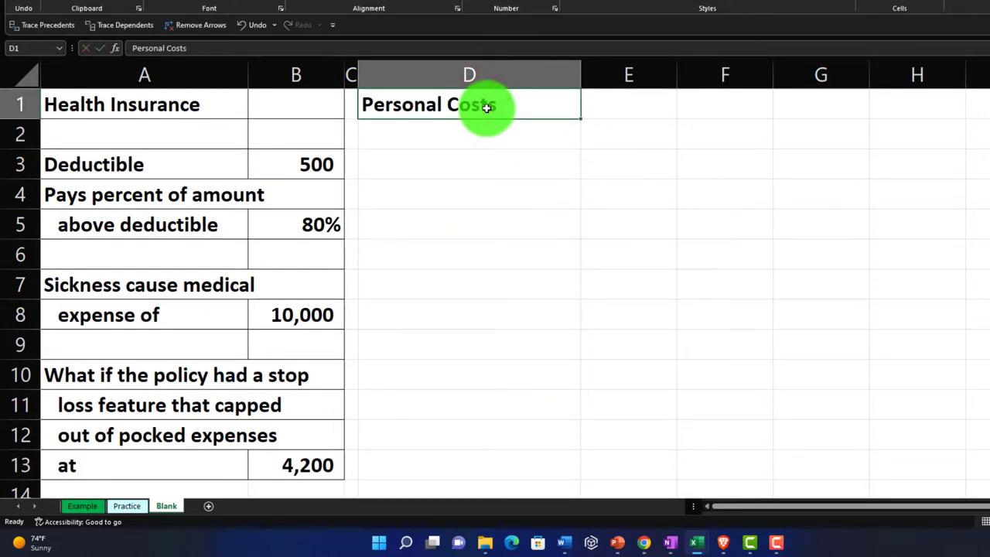
pyautogui.moveTo(487, 109); pyautogui.dragTo(691, 109)
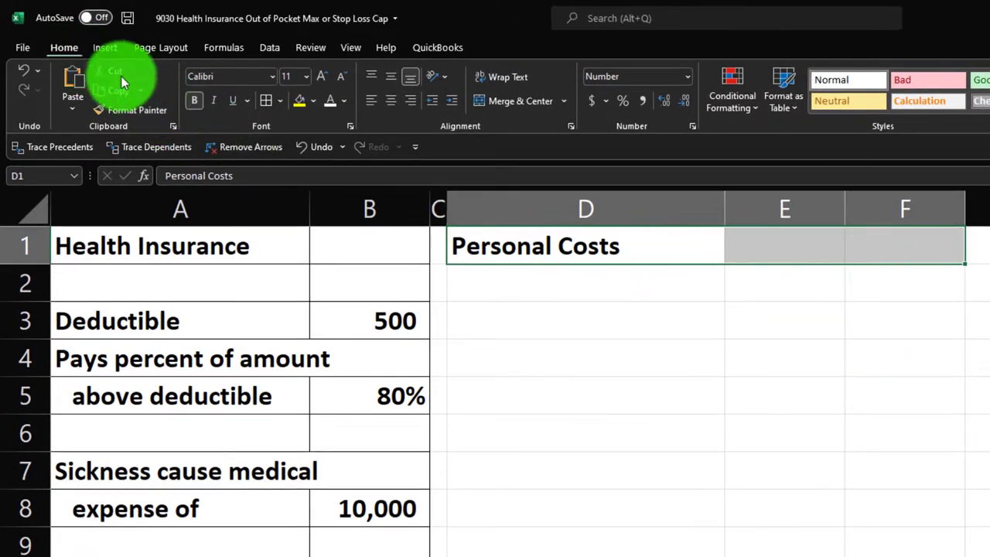
pyautogui.click(315, 107)
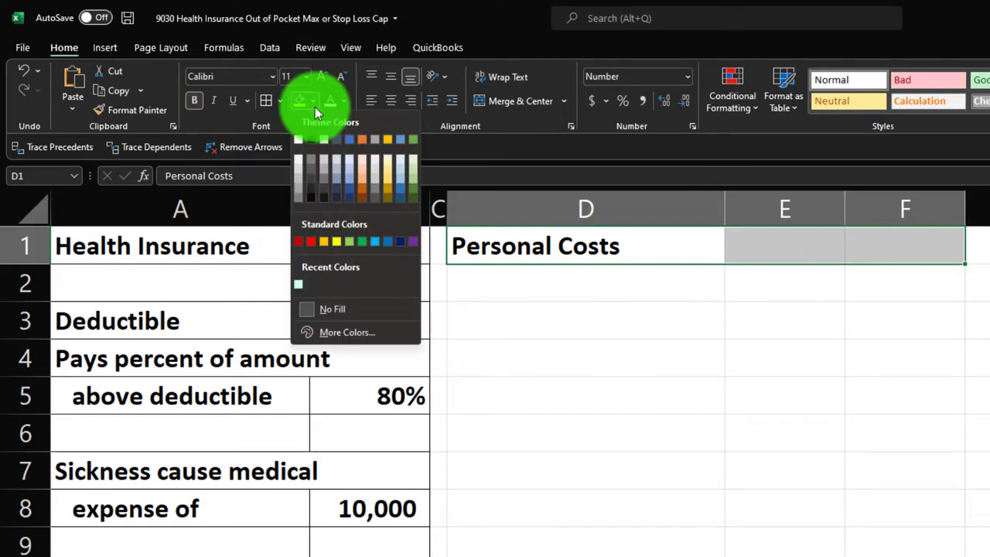
pyautogui.click(313, 139)
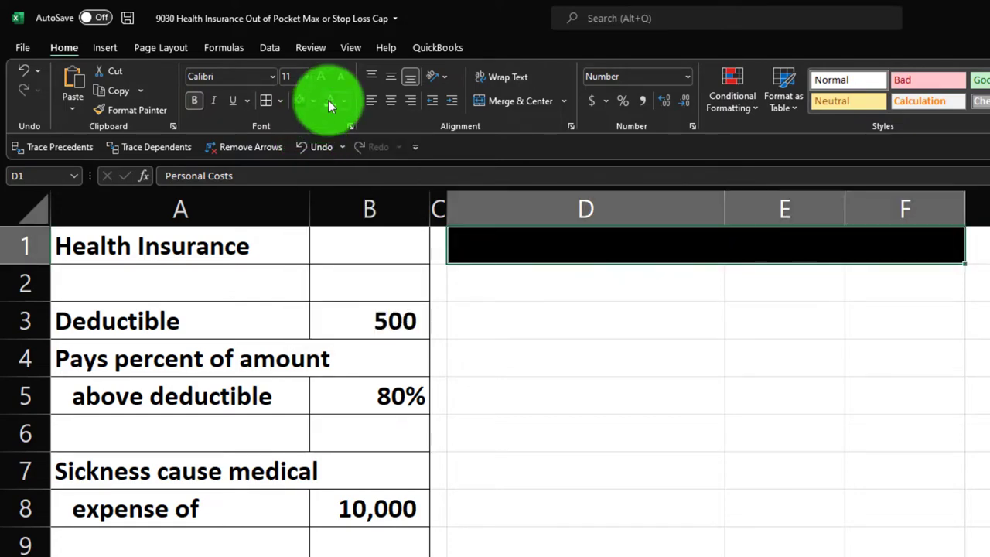
# Enter the label "Claim amount" in D2, with 10,000 as its amount in F2.
pyautogui.click(557, 283)
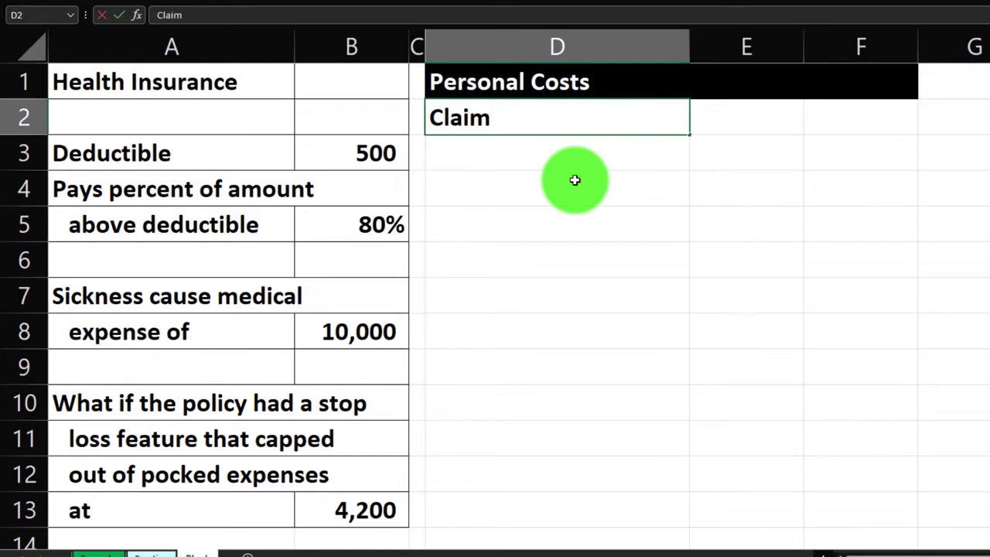
pyautogui.write('t')
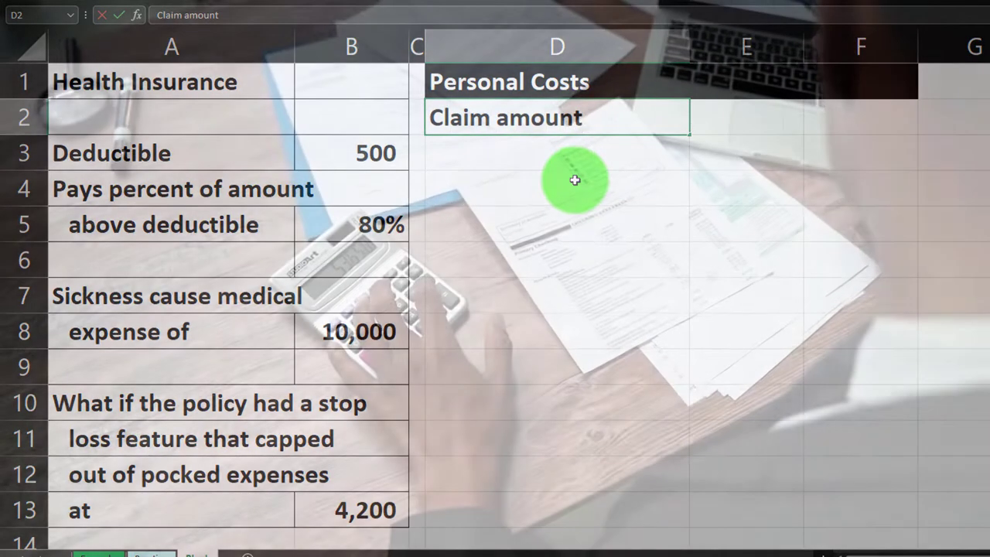
pyautogui.press('Tab')
pyautogui.press('Tab')
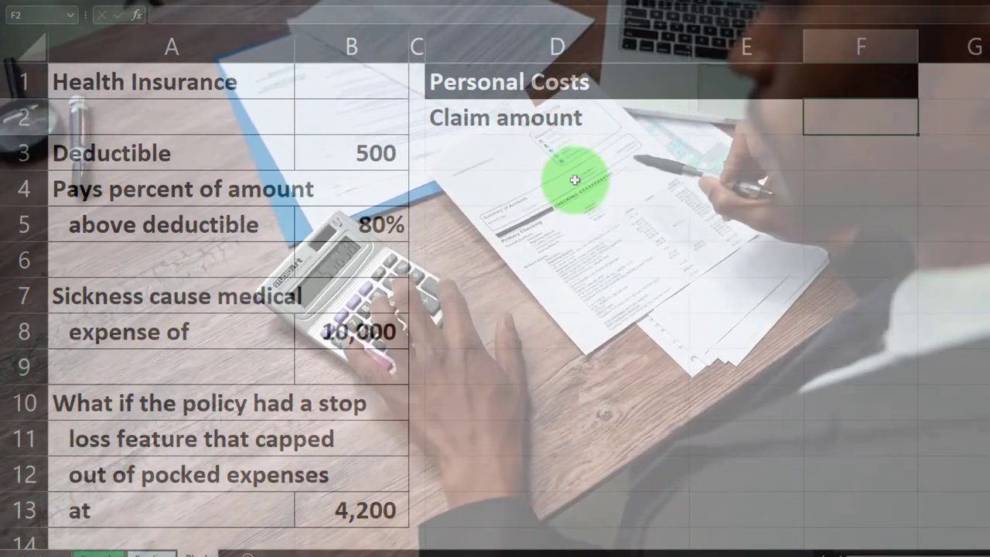
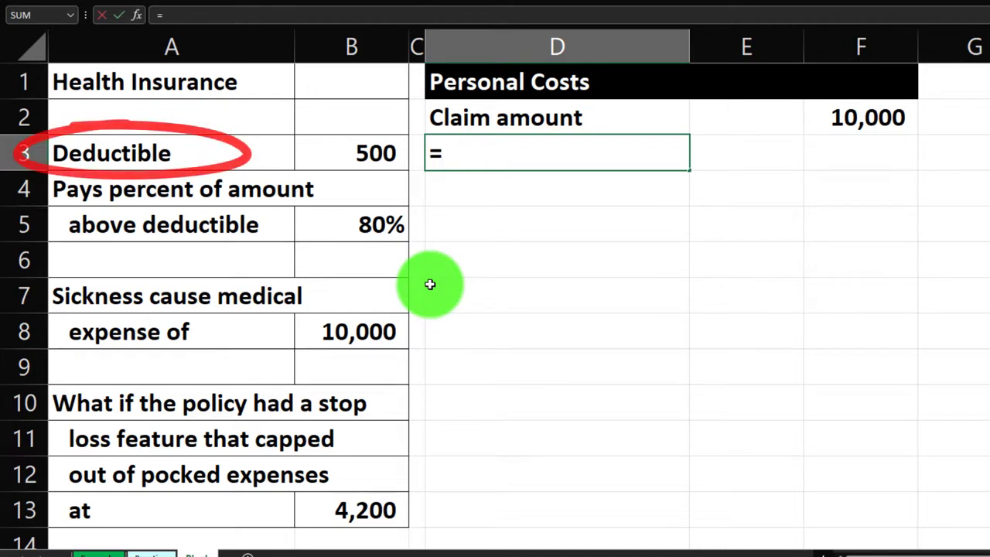
# Bring the Deductible label from A3 into D3 with a cell reference.
pyautogui.press('Left')
pyautogui.press('Left')
pyautogui.press('Left')
pyautogui.press('Tab')
pyautogui.press('Tab')
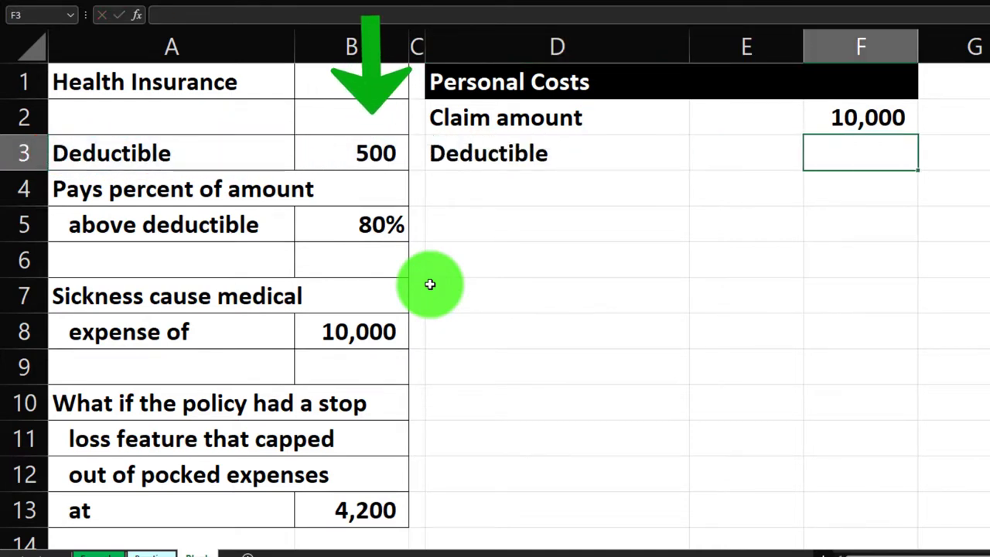
# Bring the deductible amount from B3 into F3 with a cell reference.
pyautogui.write('=')
pyautogui.press('Left')
pyautogui.press('Left')
pyautogui.press('Left')
pyautogui.press('Left')
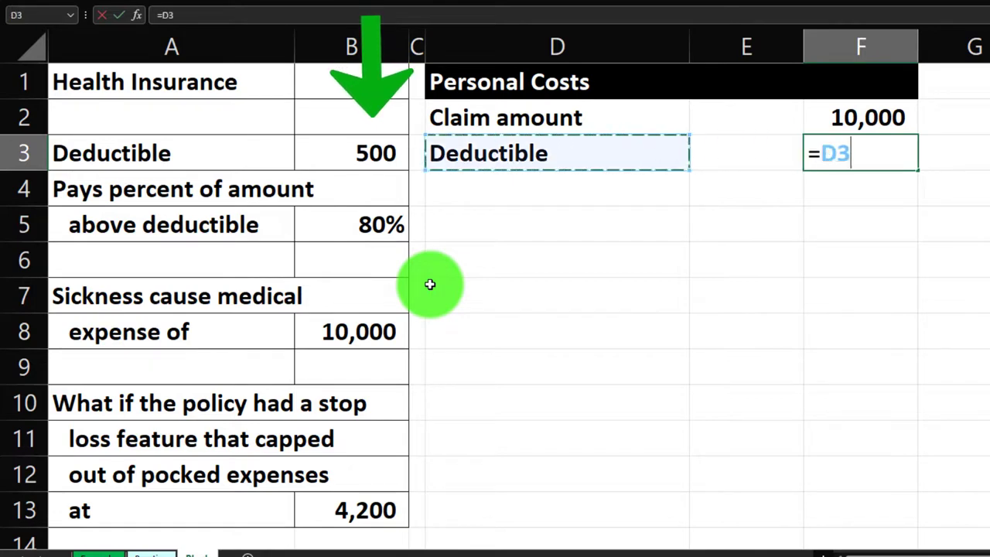
pyautogui.press('Return')
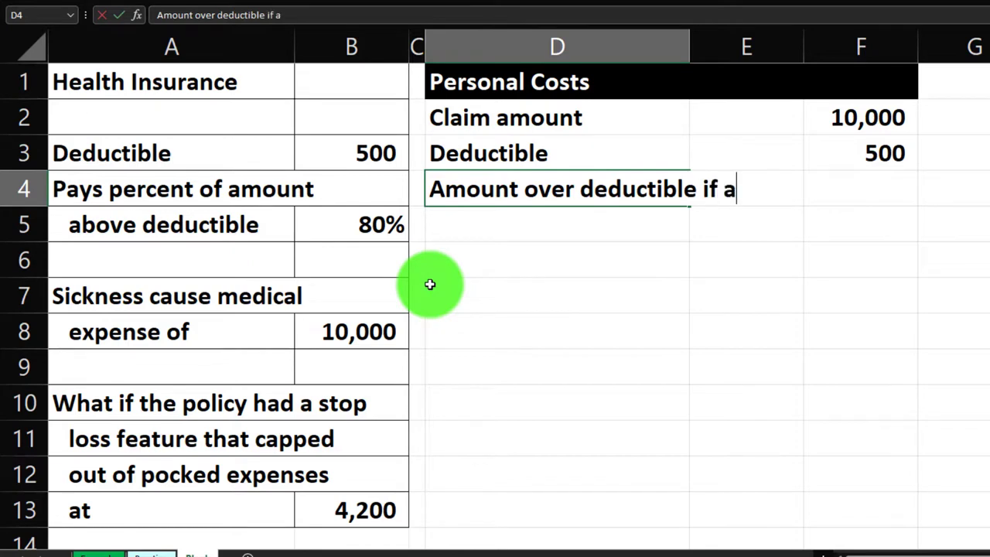
# Enter the label "Amount over deductible if any" in D4 and go to F4.
pyautogui.write('ny')
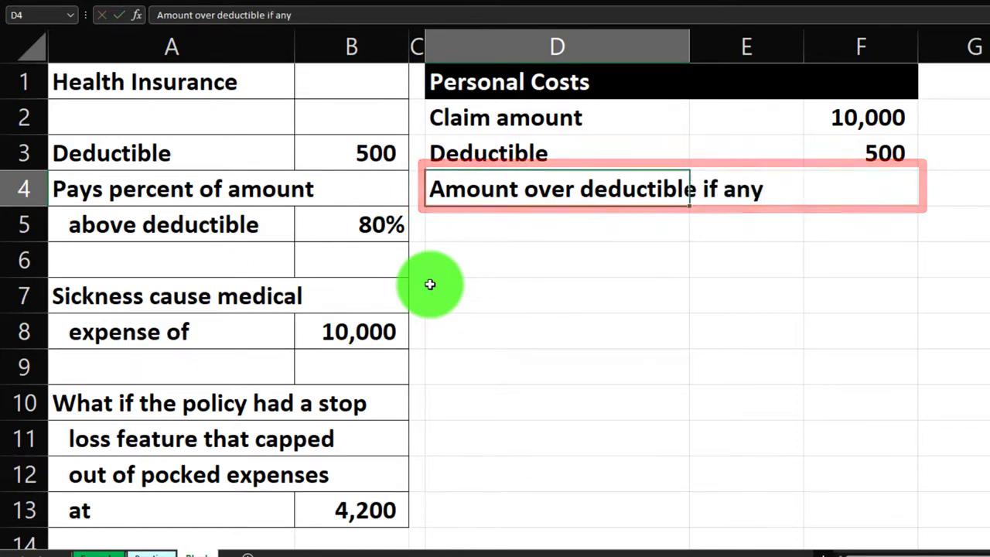
pyautogui.press('Tab')
pyautogui.press('Tab')
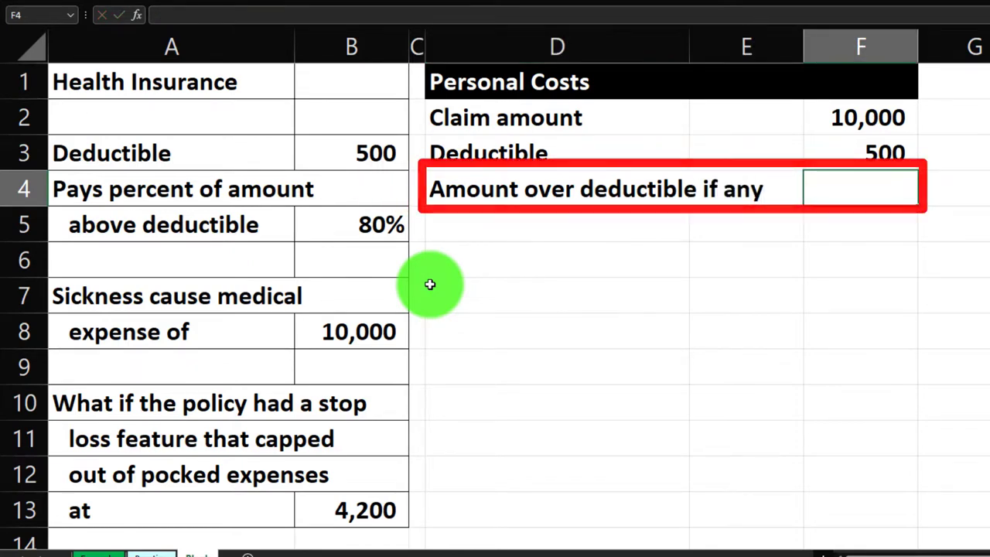
# Calculate the amount over the deductible in F4 by subtracting the deductible in F3 from the claim amount in F2.
pyautogui.press('F2')
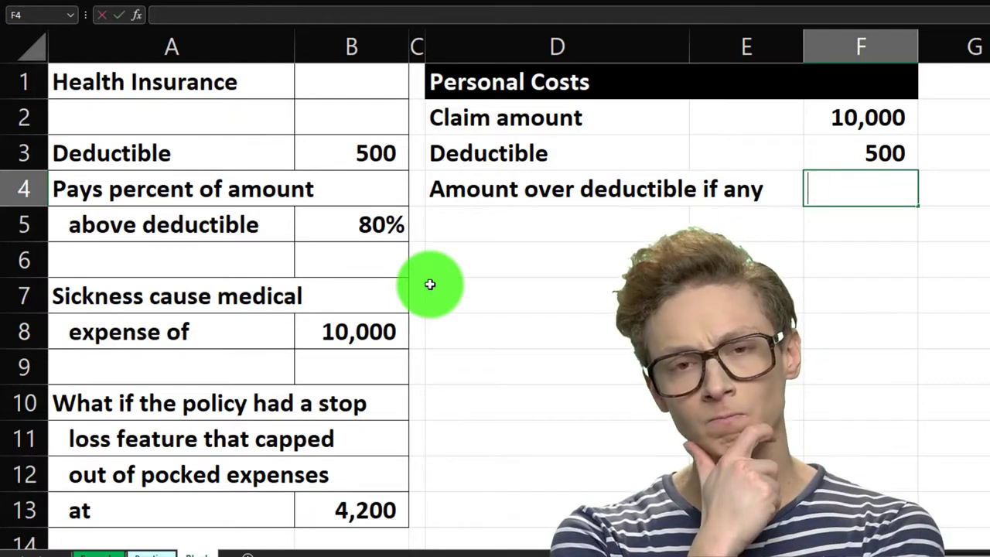
pyautogui.write('=')
pyautogui.press('Up')
pyautogui.press('Up')
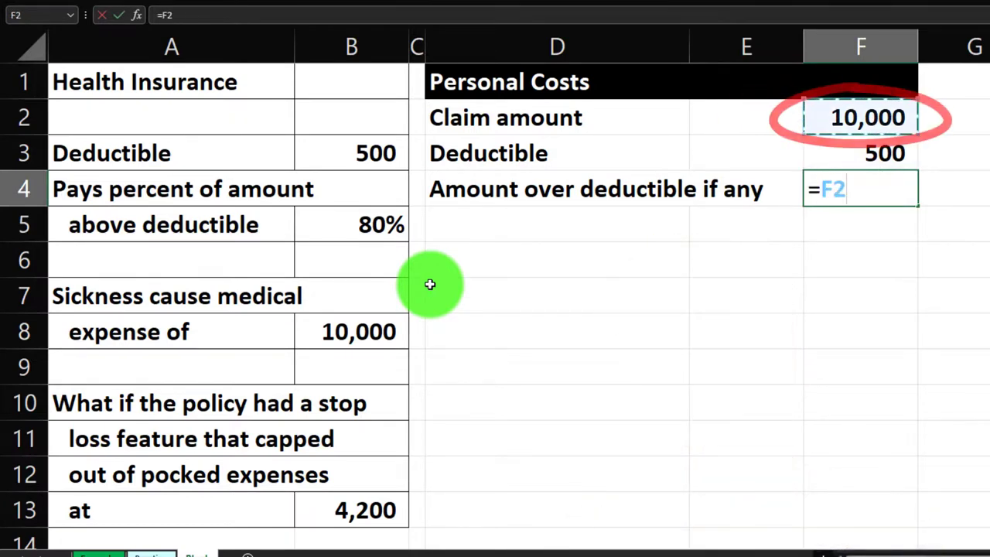
pyautogui.write('-')
pyautogui.press('Up')
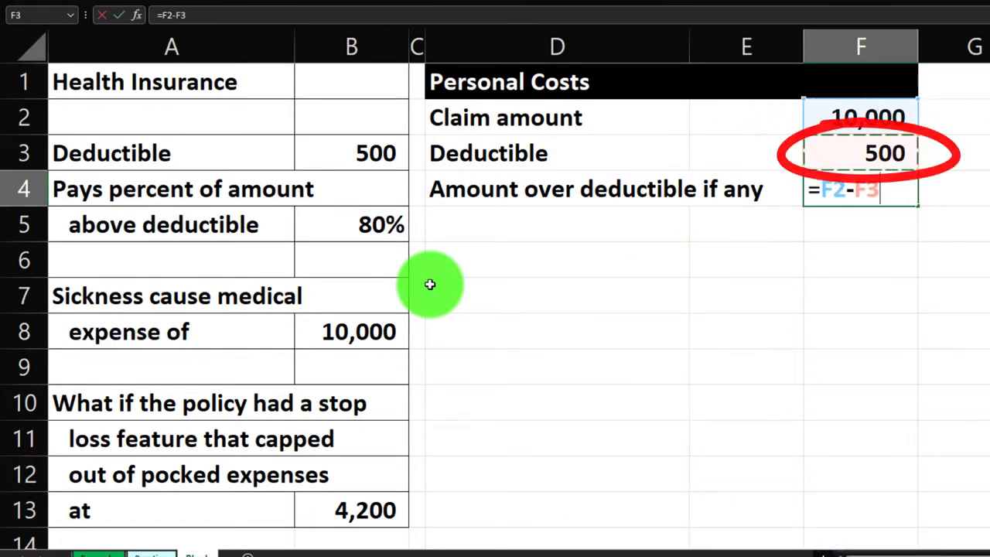
pyautogui.press('Return')
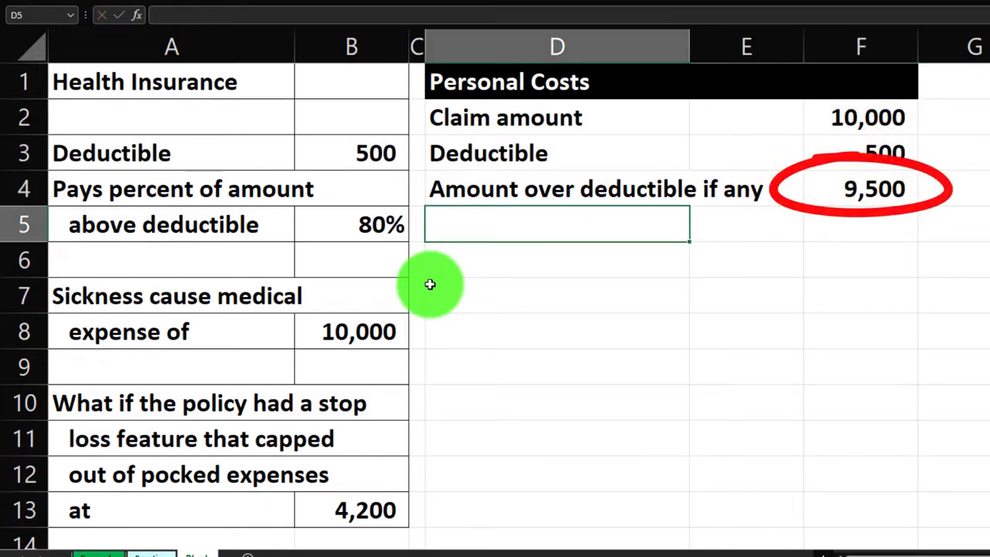
# Underline the deductible amount in F3.
pyautogui.press('Right')
pyautogui.press('Right')
pyautogui.press('Up')
pyautogui.press('Up')
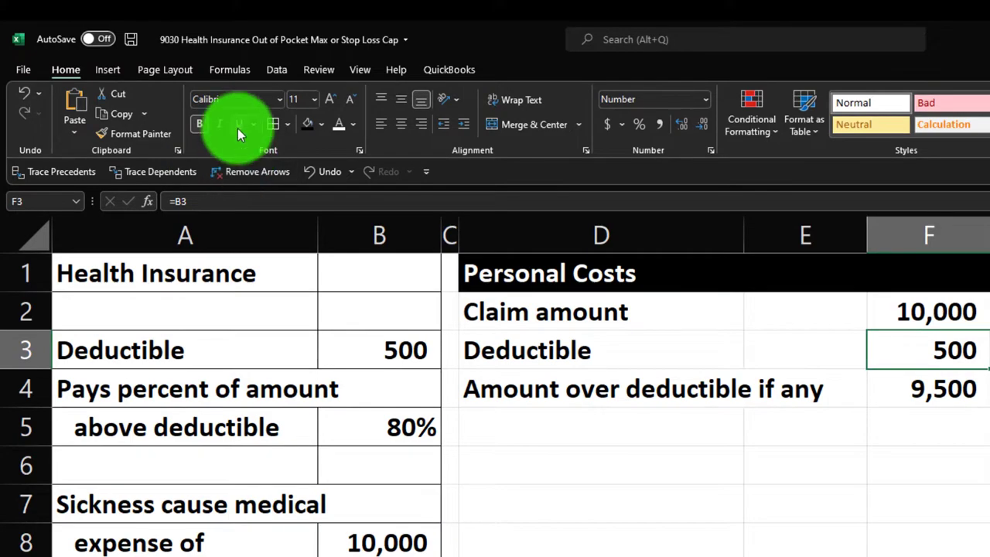
pyautogui.click(239, 125)
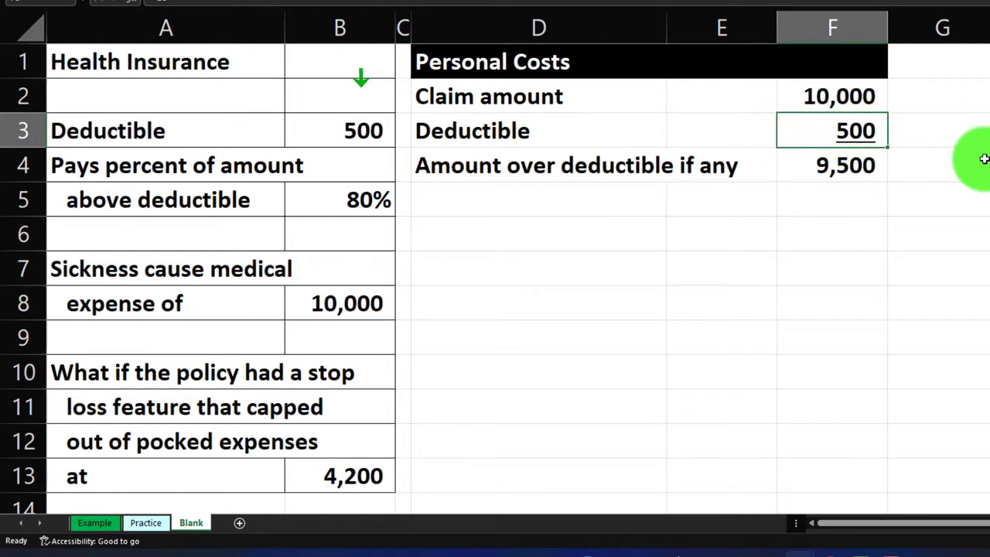
# Enter the label "% out of pocket over deductible:" in D5.
pyautogui.press('Down')
pyautogui.press('Down')
pyautogui.press('Left')
pyautogui.press('Left')
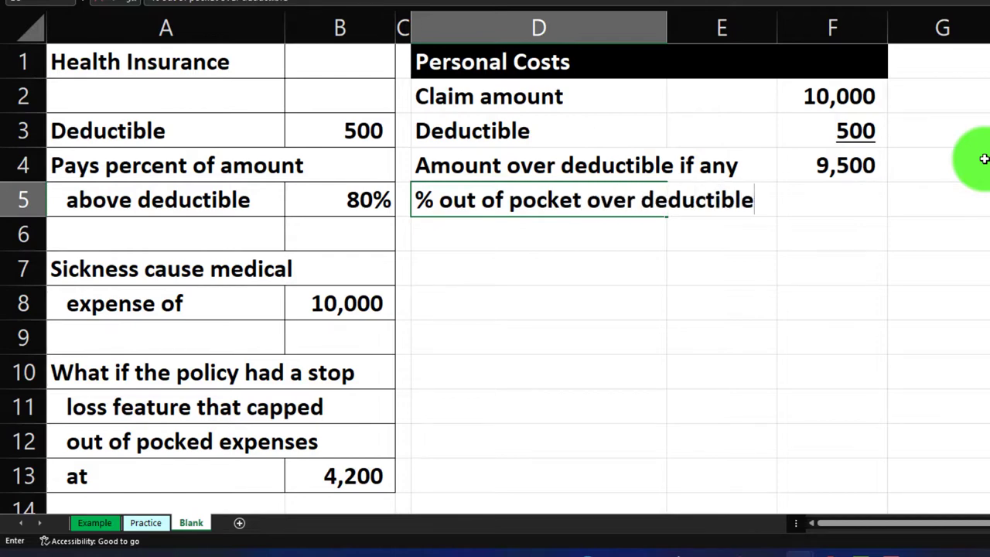
pyautogui.press('Return')
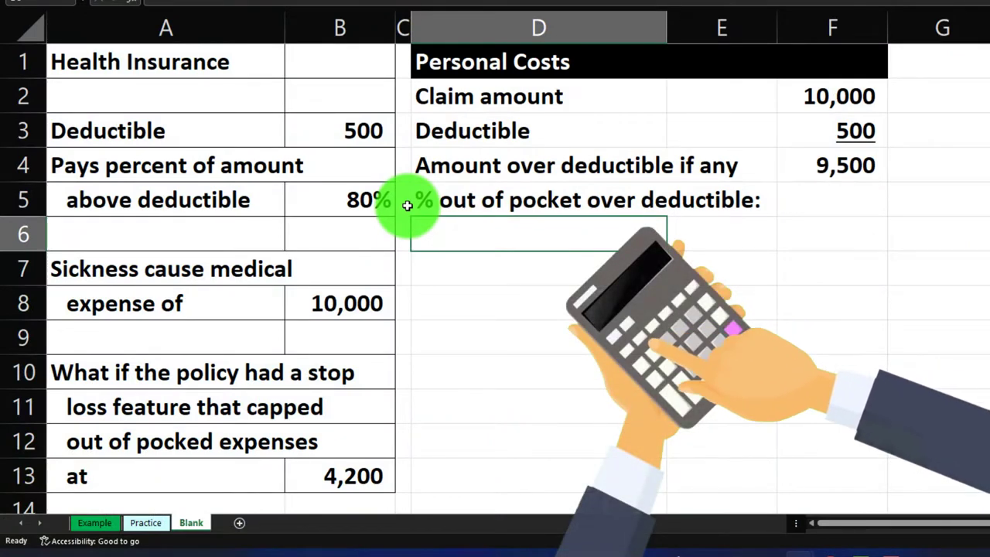
# Enter the label "One" in D6 and go to E6.
pyautogui.write('On')
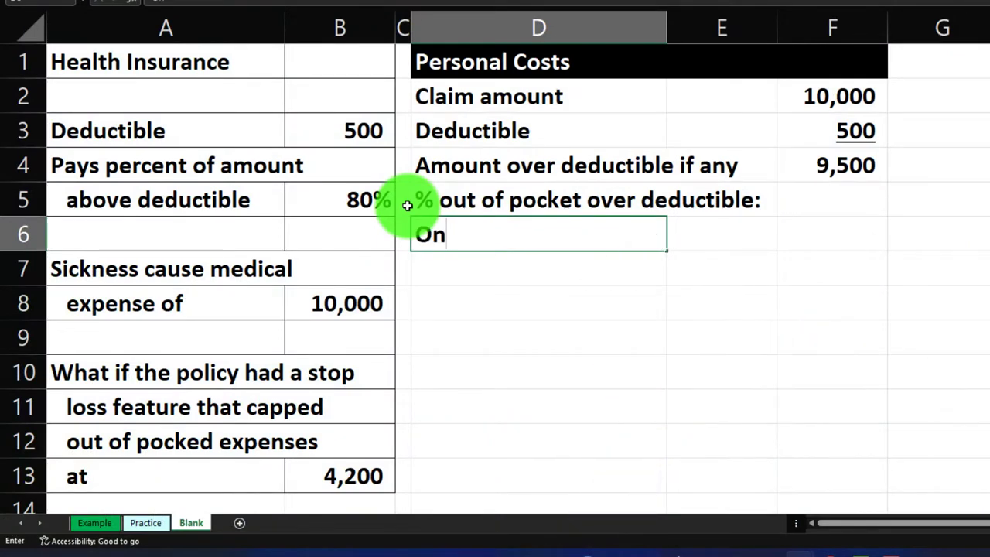
pyautogui.write('e')
pyautogui.press('Tab')
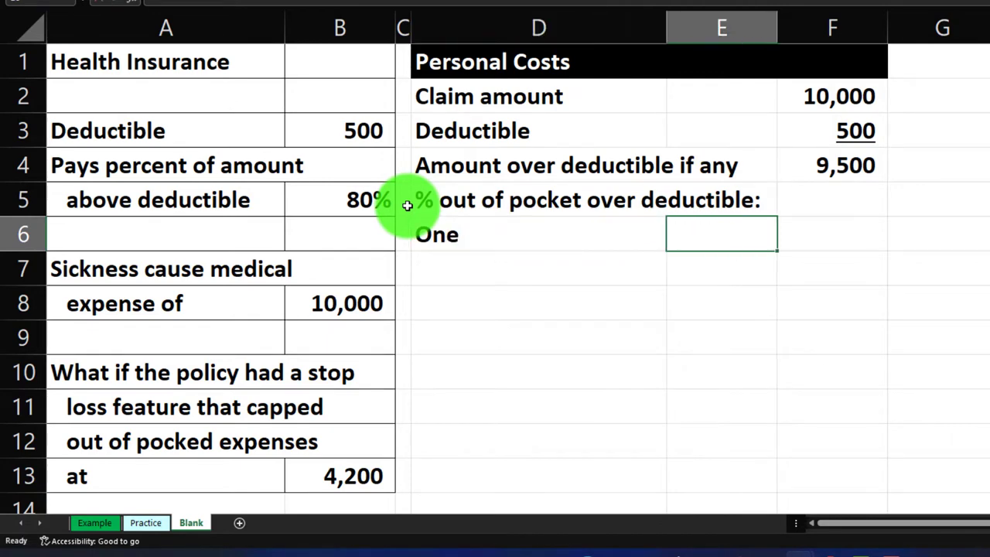
pyautogui.write('=')
pyautogui.press('Left')
pyautogui.press('Left')
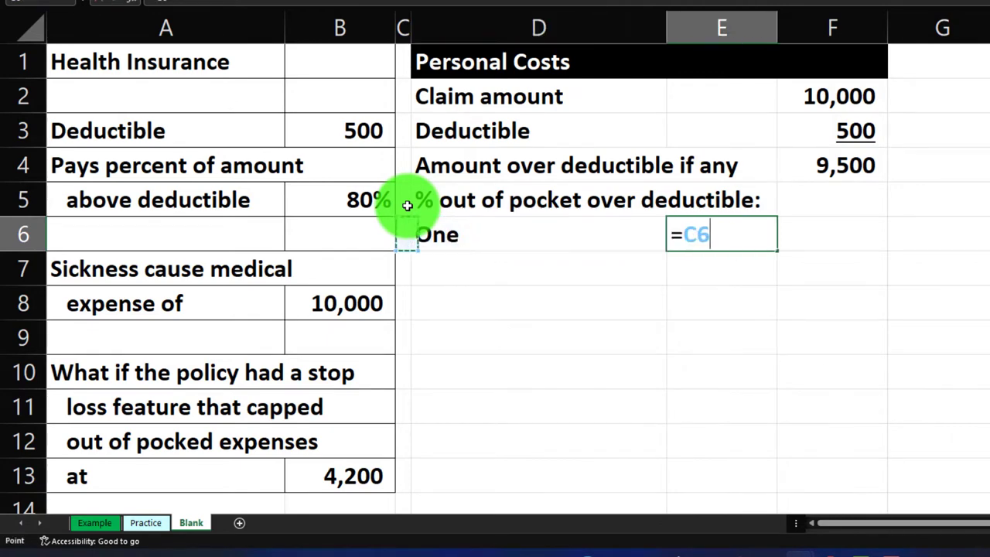
pyautogui.press('Up')
pyautogui.press('Left')
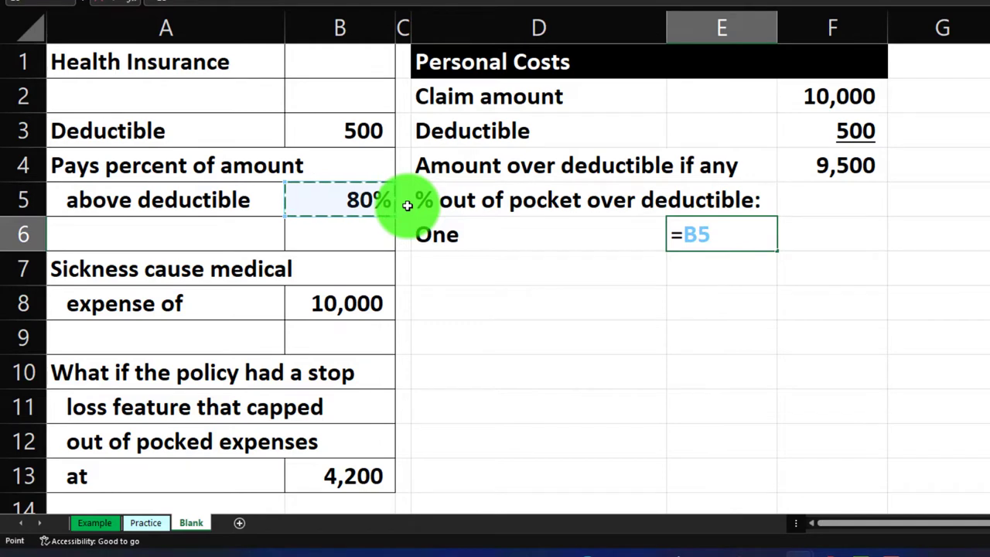
pyautogui.press('BackSpace')
pyautogui.press('BackSpace')
pyautogui.press('BackSpace')
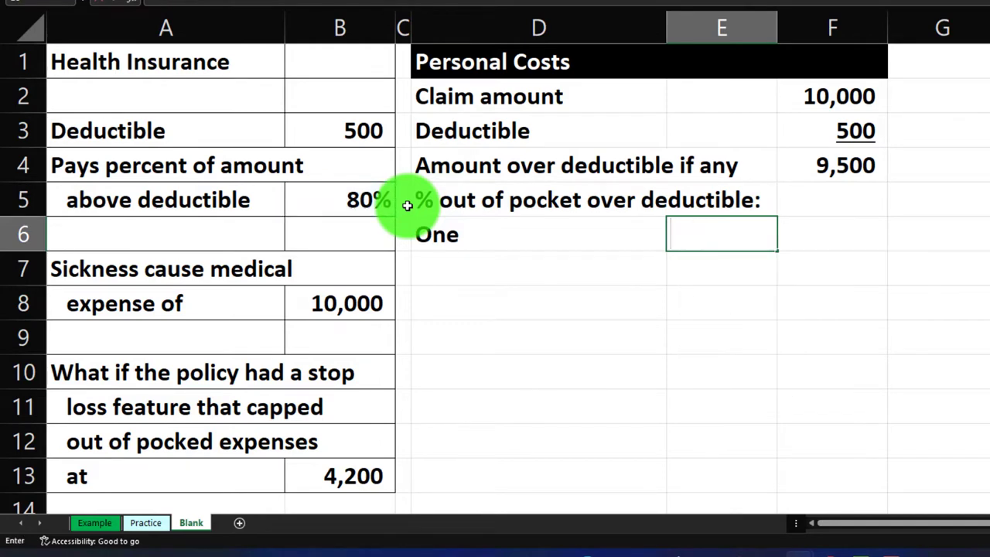
# Enter 1 in E6 and the label "% covered by Co." in D7.
pyautogui.write('1')
pyautogui.press('Return')
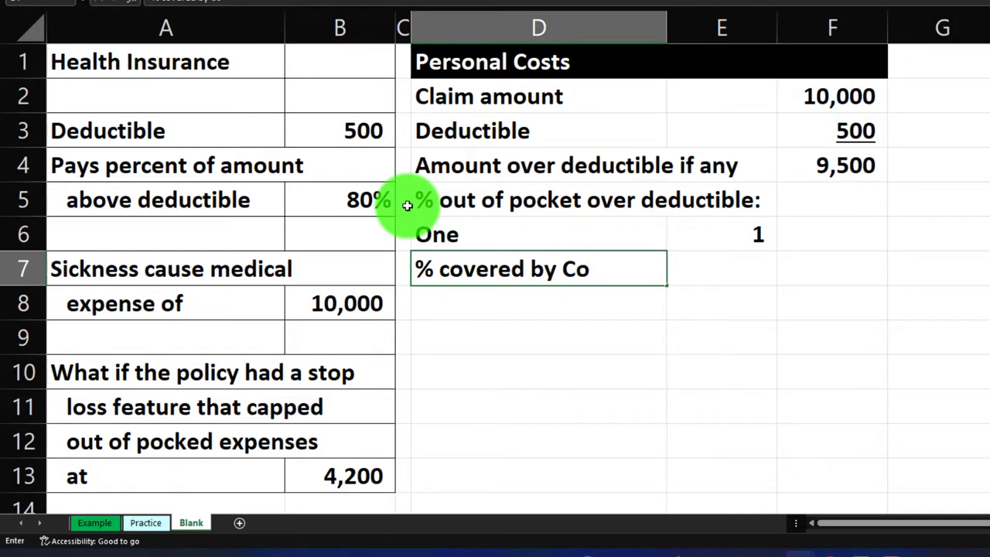
pyautogui.press('Tab')
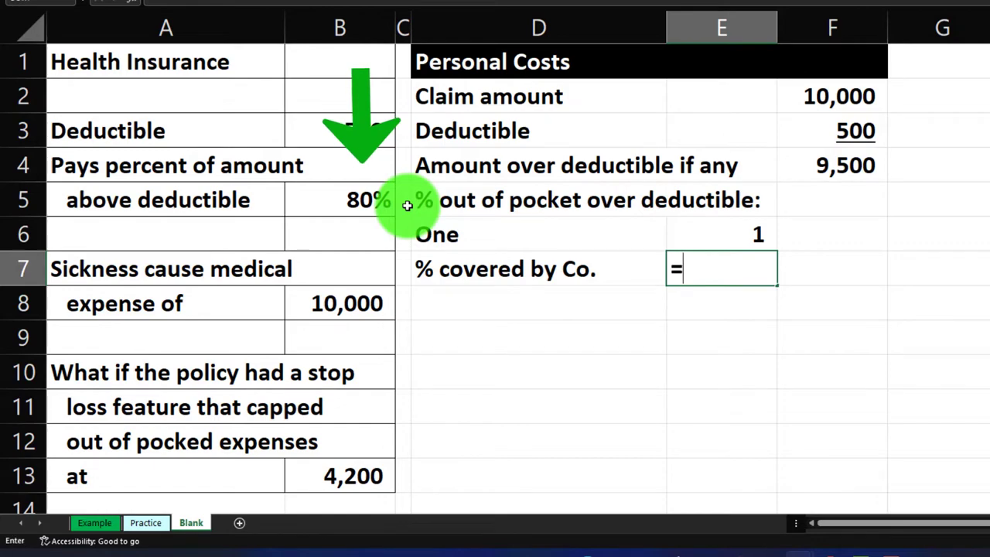
# Bring the coverage percentage from B5 into E7 with a cell reference.
pyautogui.write('=')
pyautogui.press('Left')
pyautogui.press('Left')
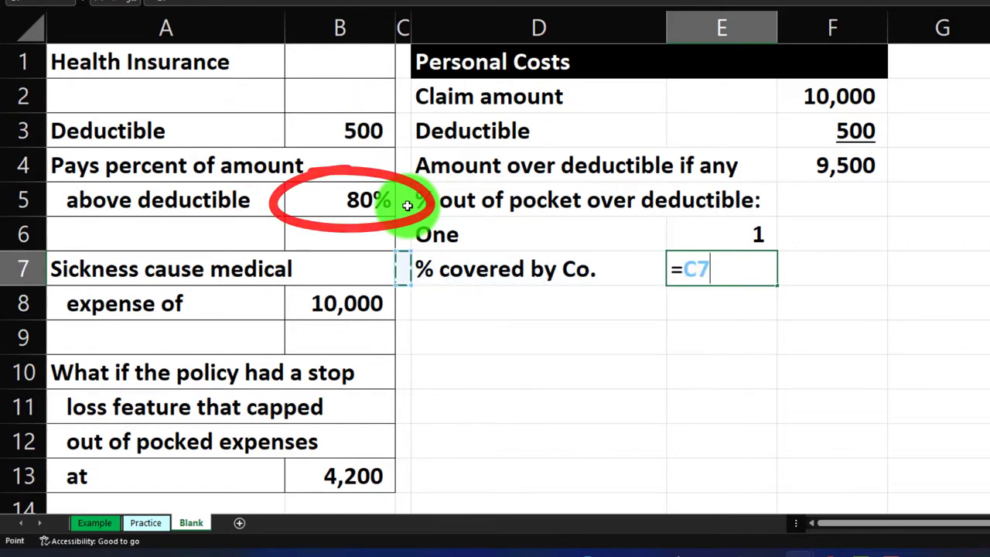
pyautogui.press('Left')
pyautogui.press('Up')
pyautogui.press('Up')
pyautogui.press('Return')
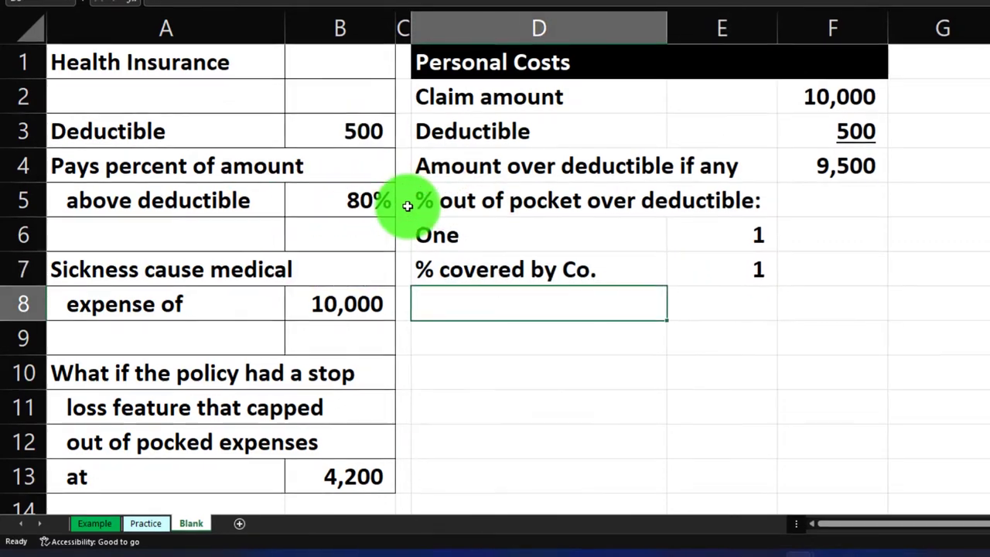
# Format the values in E7 and E6 as percentages.
pyautogui.press('Up')
pyautogui.press('Right')
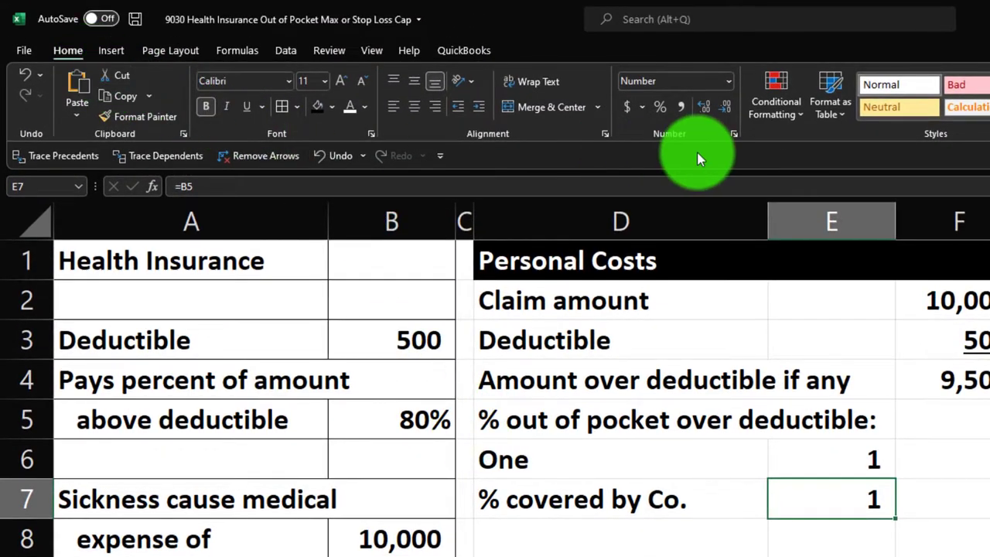
pyautogui.click(660, 108)
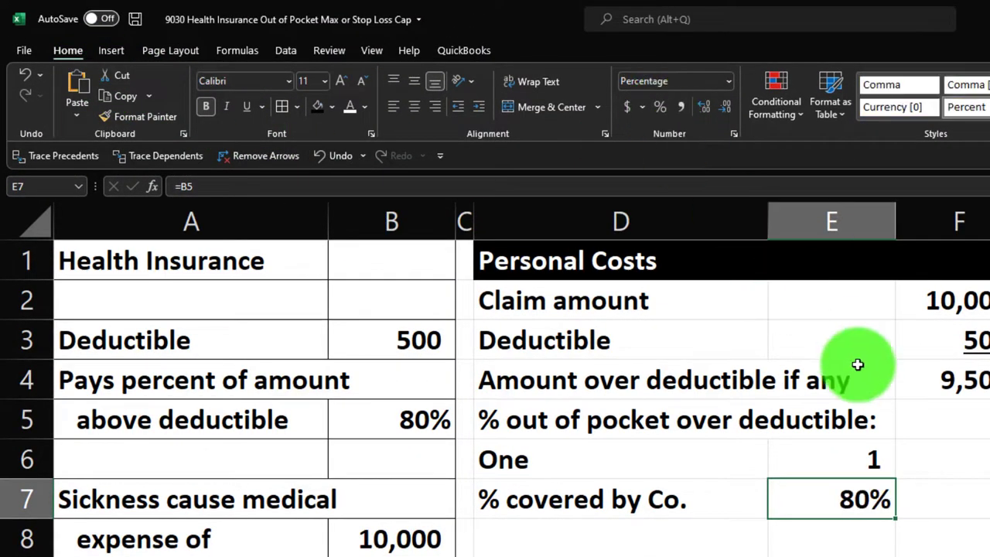
pyautogui.click(853, 457)
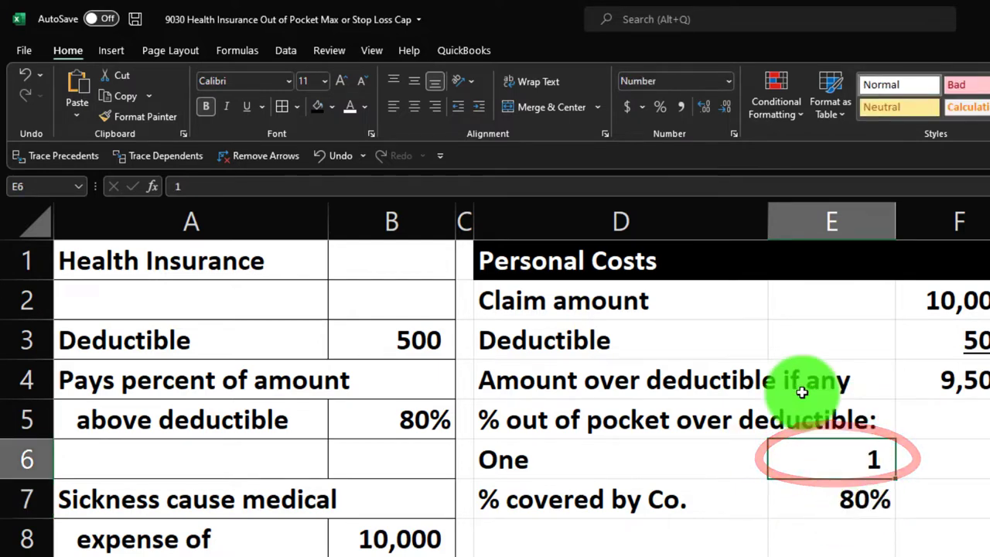
pyautogui.click(662, 106)
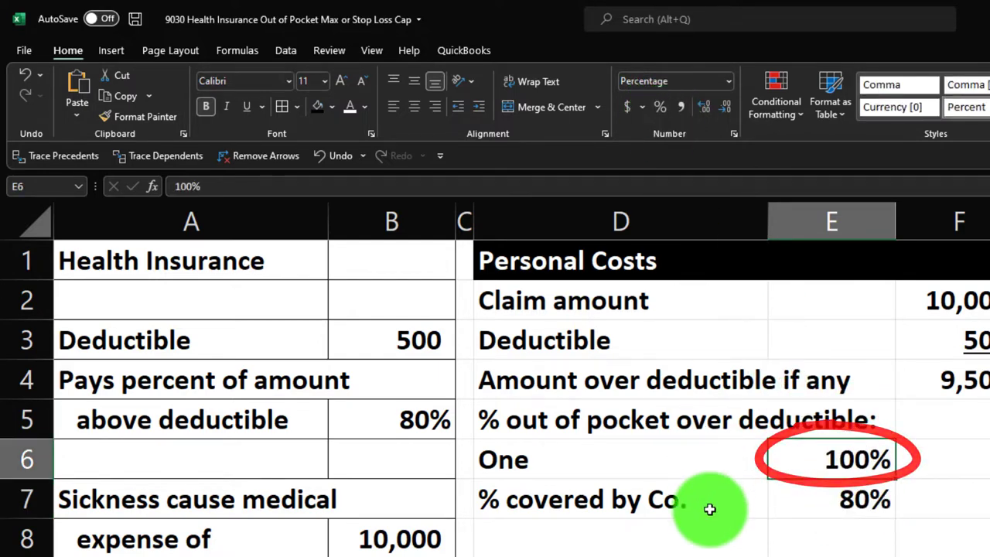
# Copy the "% out of pocket over deductible:" label from D5 into D8.
pyautogui.click(792, 492)
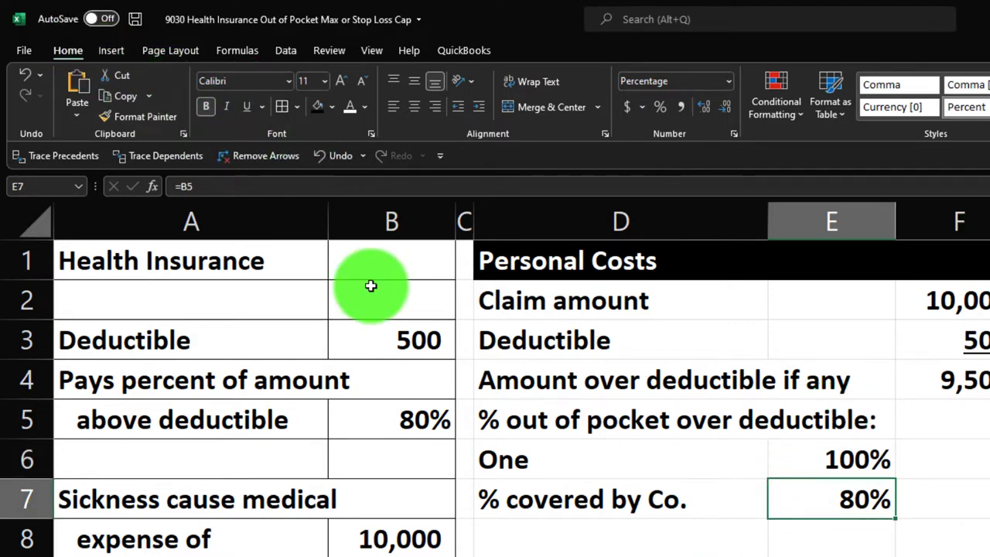
pyautogui.press('Return')
pyautogui.press('Left')
pyautogui.click(571, 412)
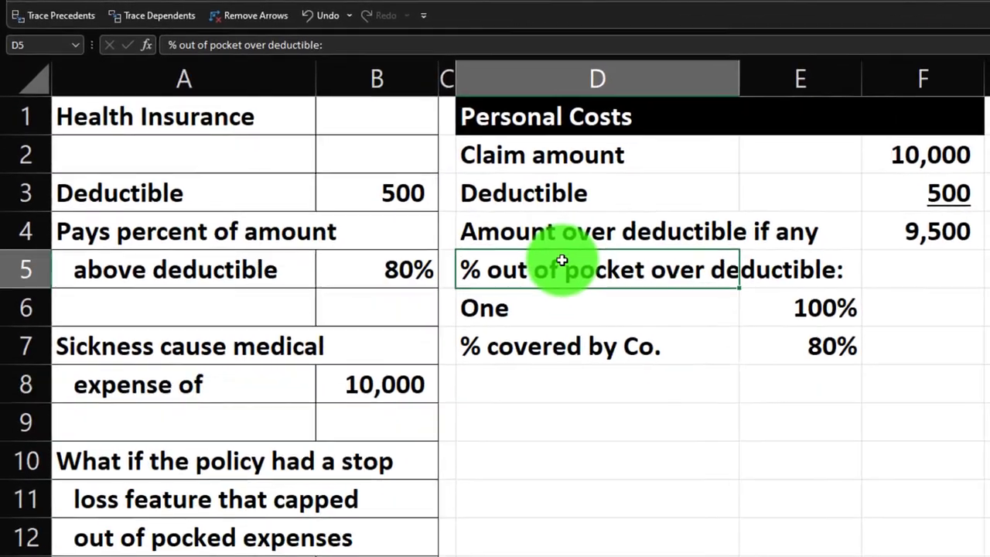
pyautogui.hotkey('ctrl', 'c')
pyautogui.click(530, 332)
pyautogui.hotkey('ctrl', 'v')
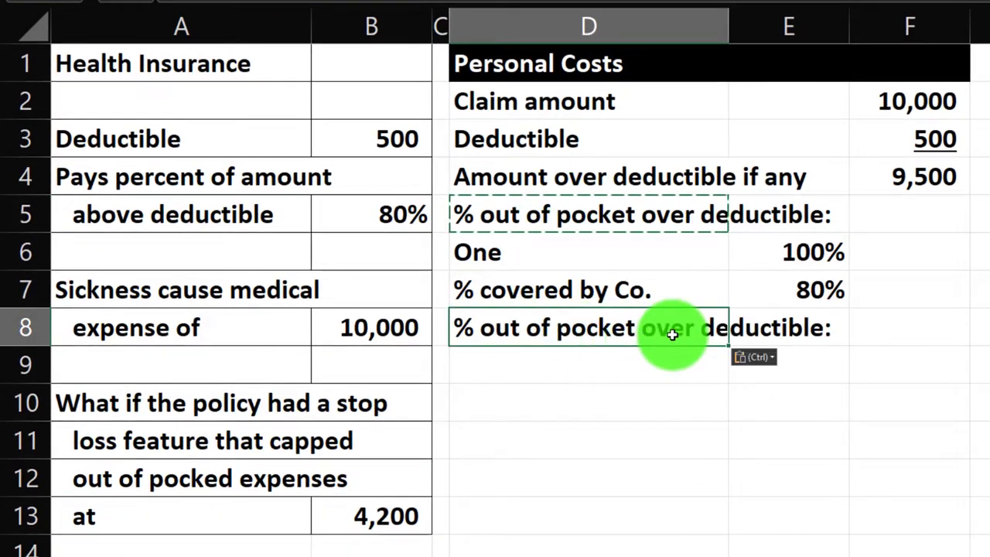
# Remove the trailing colon from the copied label in D8, keeping its text bold.
pyautogui.hotkey('ctrl', 'b')
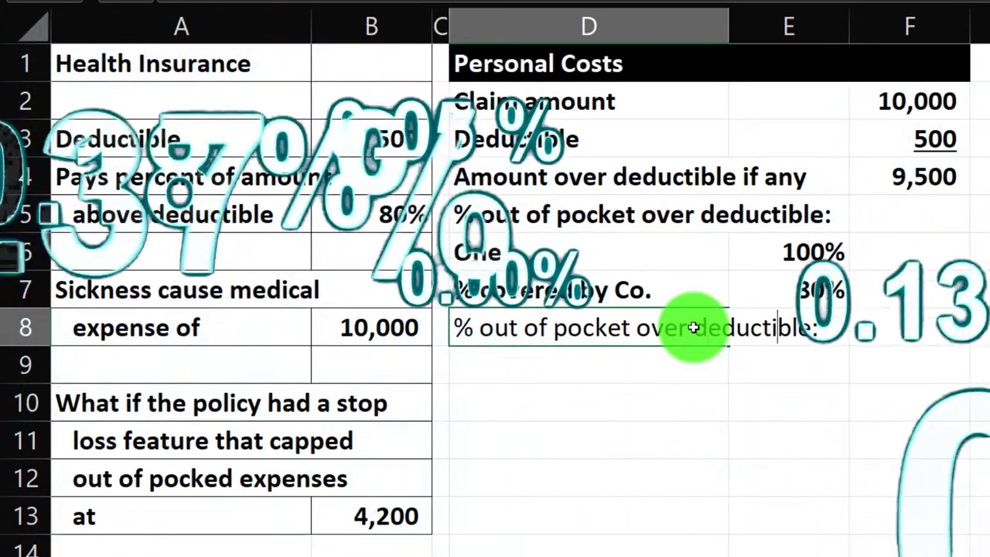
pyautogui.press('F2')
pyautogui.press('BackSpace')
pyautogui.press('Return')
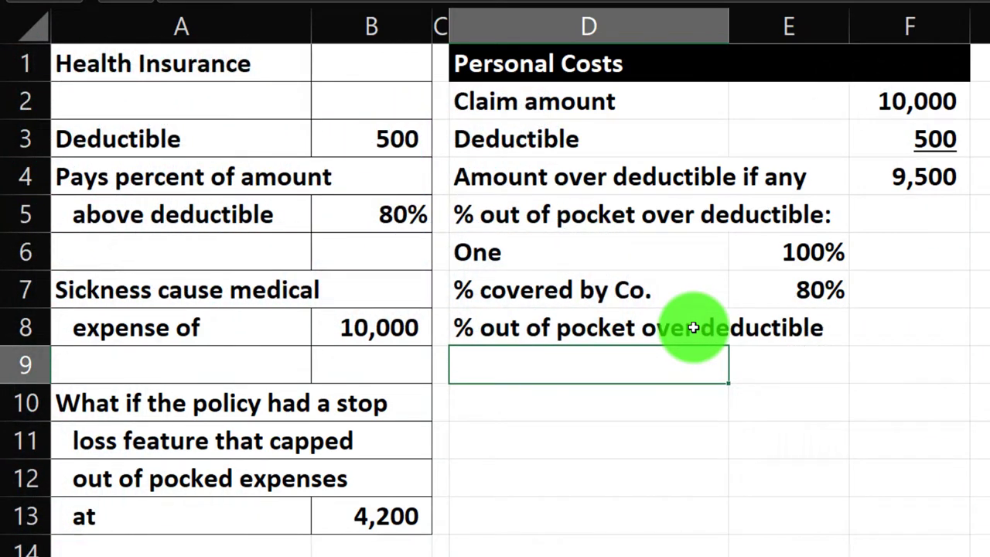
# Calculate the out-of-pocket percentage in F8 as E6 minus E7 and format it as a percentage.
pyautogui.press('Up')
pyautogui.press('Right')
pyautogui.press('Right')
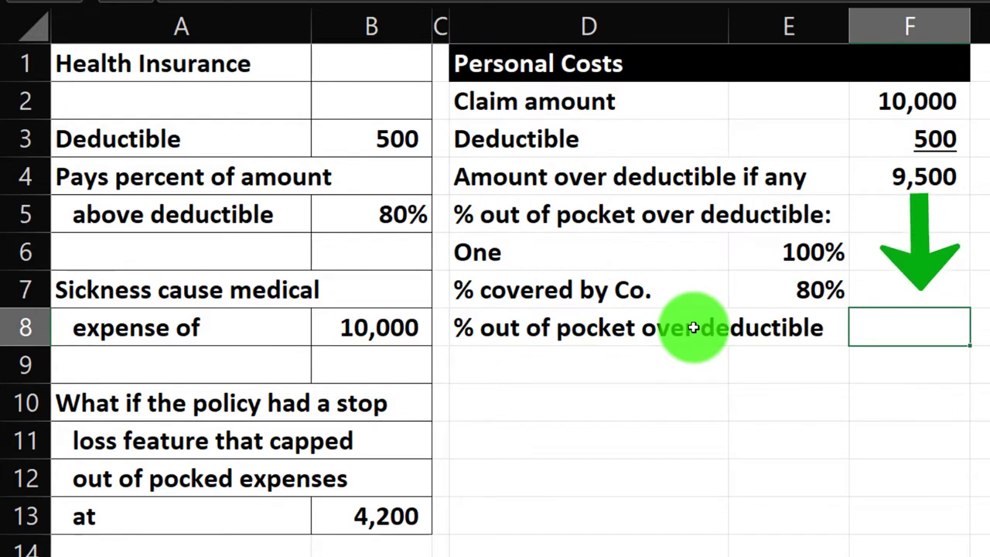
pyautogui.write('=')
pyautogui.press('Up')
pyautogui.press('Up')
pyautogui.press('Left')
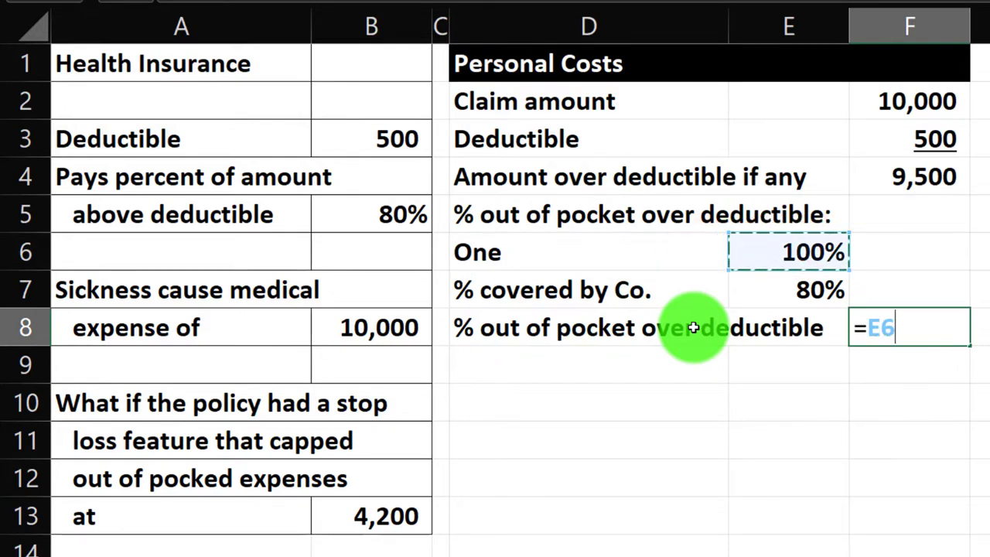
pyautogui.write('-')
pyautogui.press('Up')
pyautogui.press('Left')
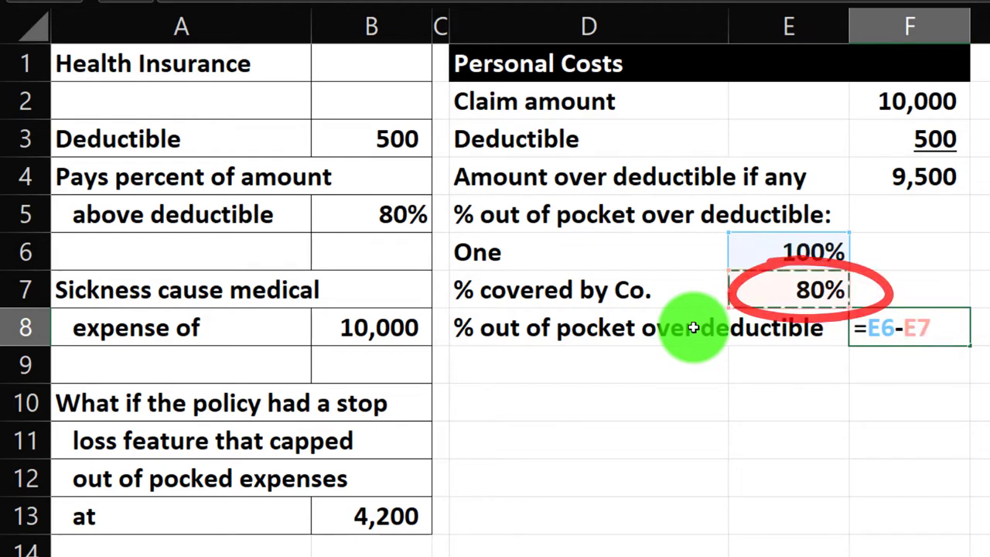
pyautogui.press('Return')
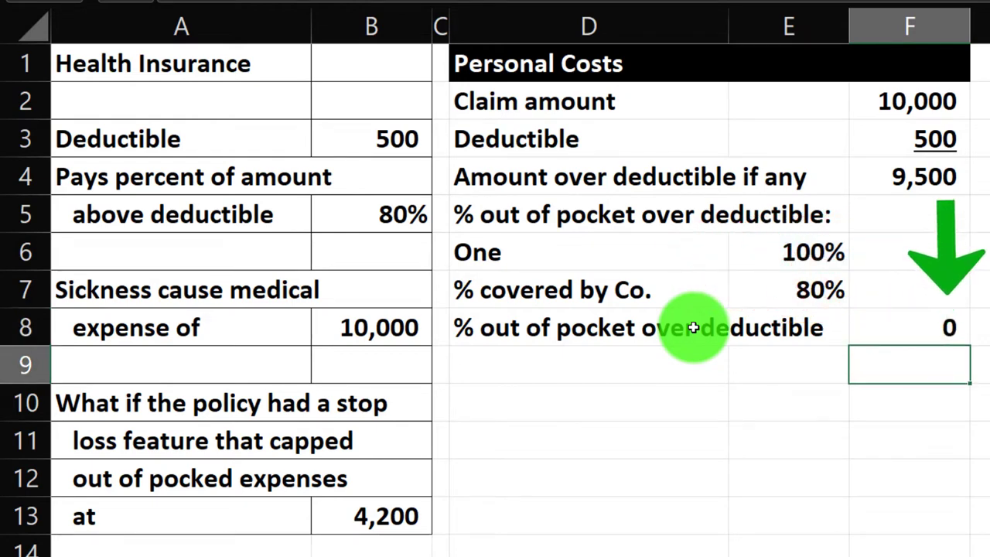
pyautogui.press('Up')
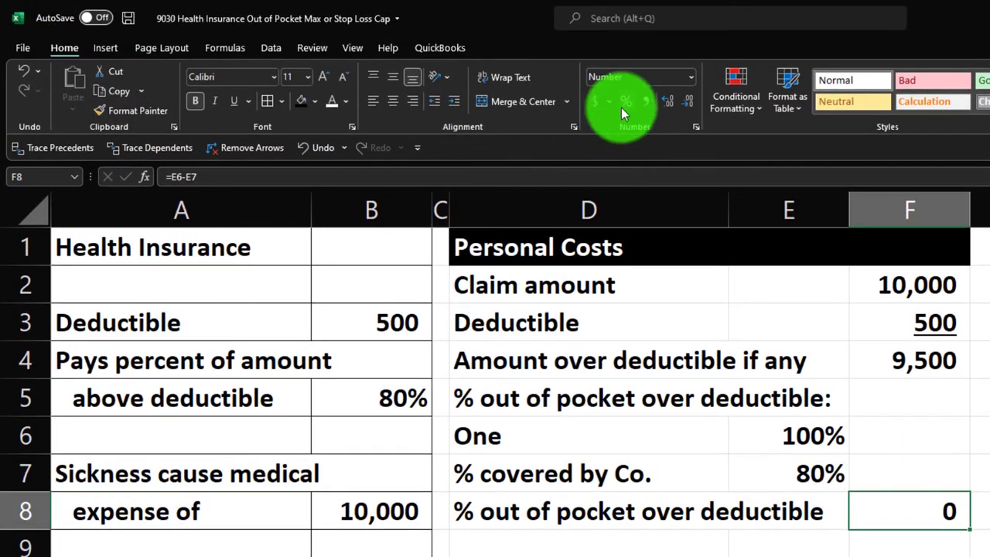
pyautogui.click(621, 108)
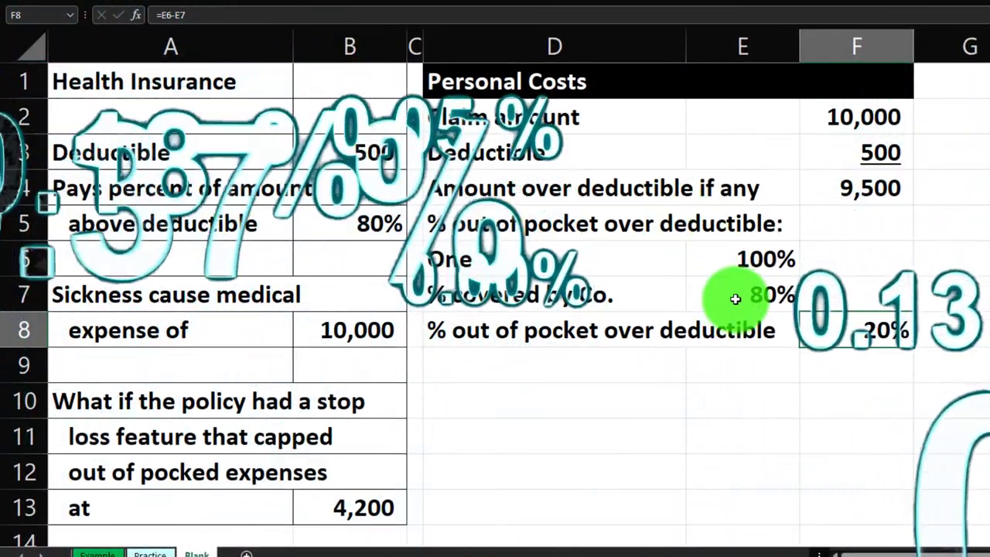
# Underline the company's coverage percentage in E7 and indent the labels in D6:D8 by one level.
pyautogui.click(735, 298)
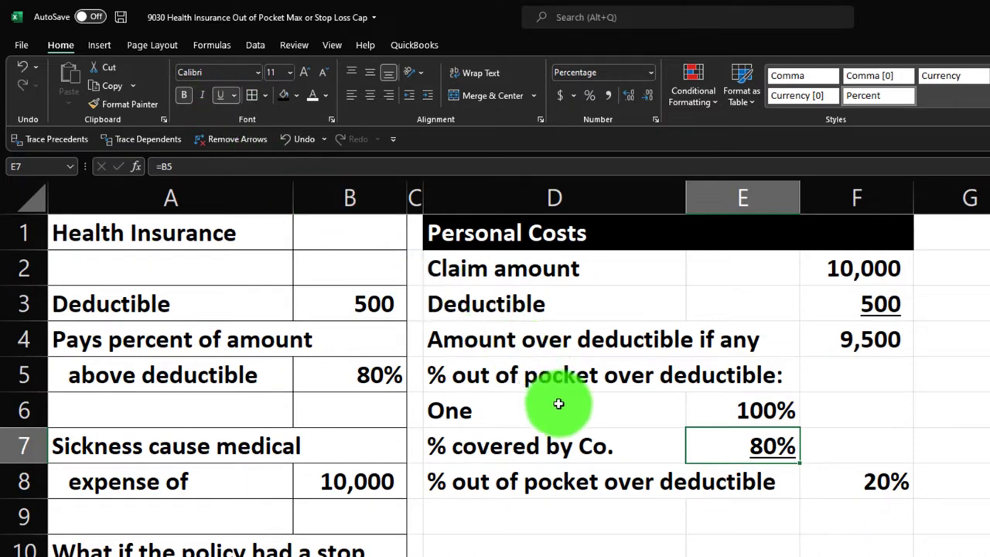
pyautogui.moveTo(559, 403); pyautogui.dragTo(567, 477)
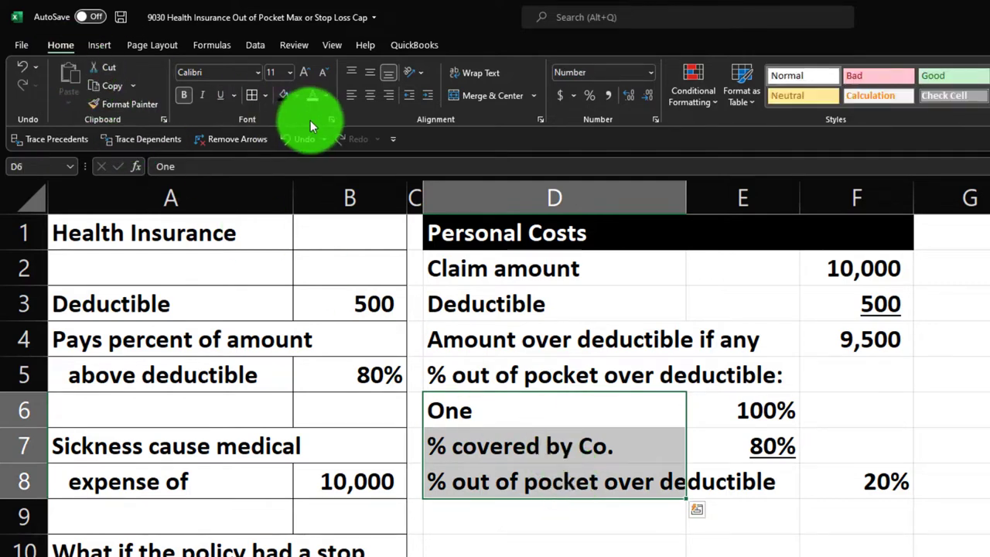
pyautogui.click(428, 95)
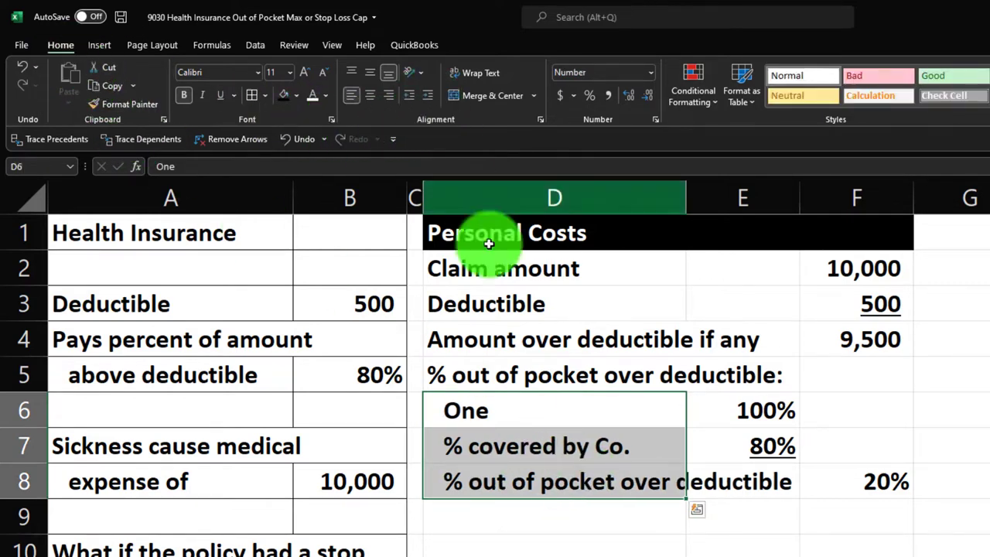
# Indent the "% out of pocket over deductible" label in D8 one more level and widen column D slightly.
pyautogui.click(524, 474)
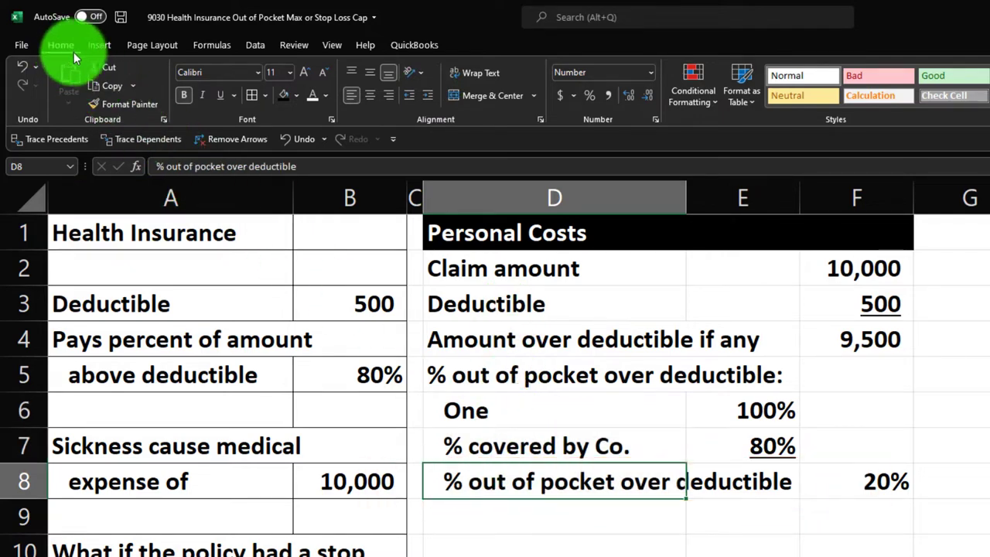
pyautogui.click(428, 96)
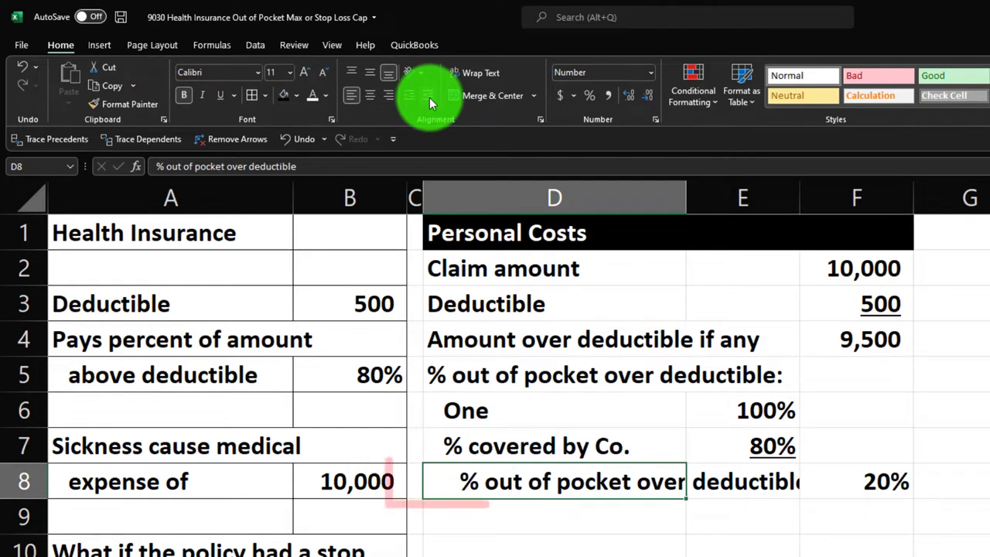
pyautogui.moveTo(686, 189); pyautogui.dragTo(696, 187)
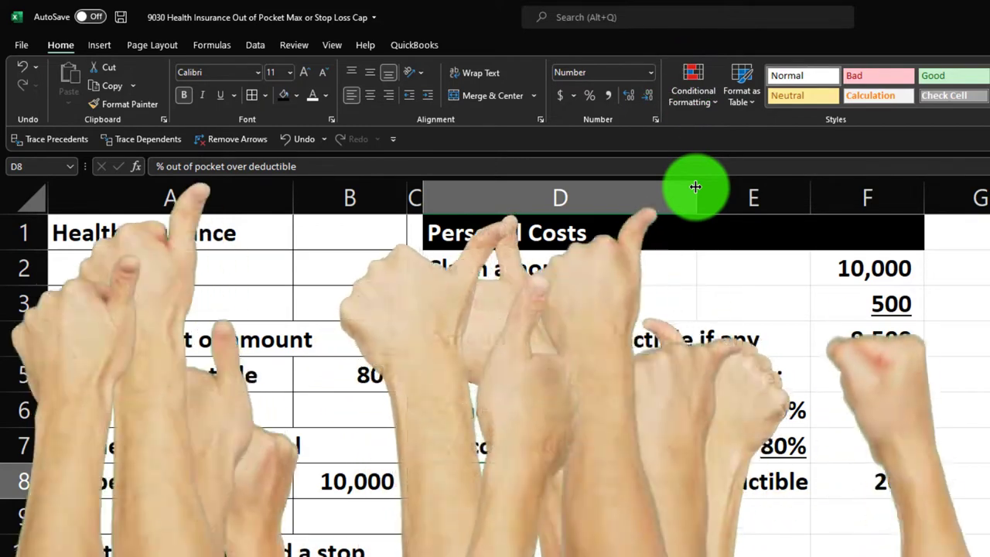
# Underline the out-of-pocket percentage in F8.
pyautogui.press('Right')
pyautogui.press('Right')
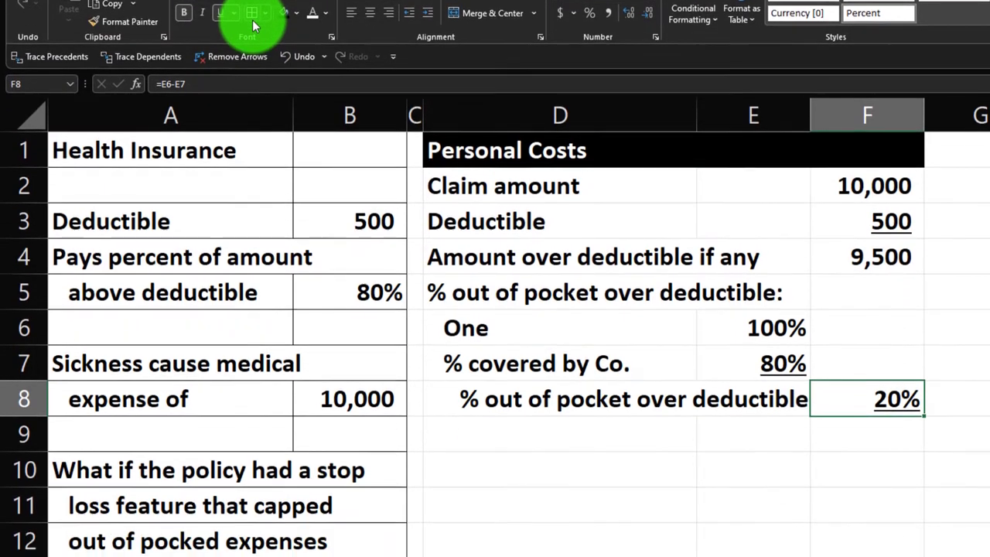
pyautogui.press('Return')
# Enter the label "Personal cost not includind deductible" in D9 and widen column D so the text ends before column F.
pyautogui.press('Left')
pyautogui.press('Left')
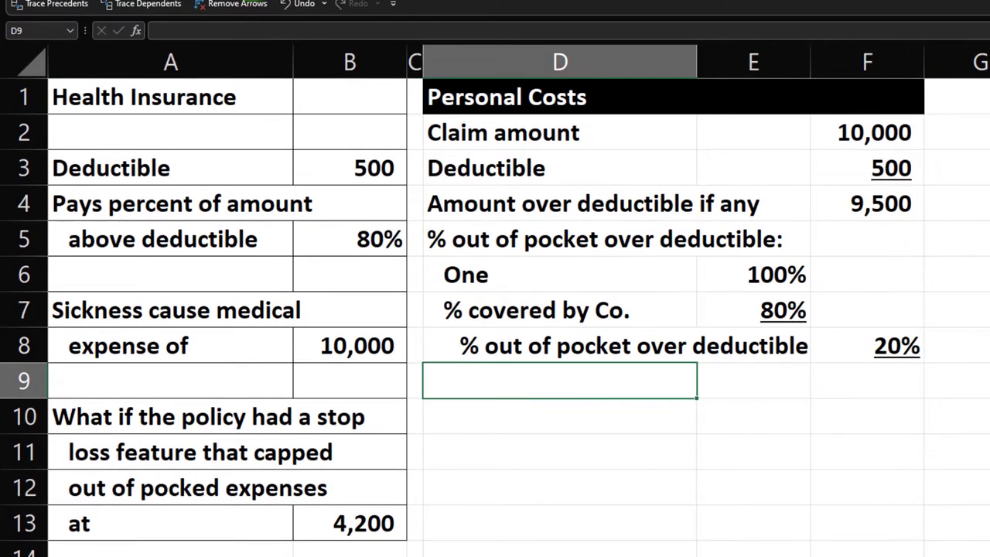
pyautogui.write('Personal cost not includind deductible')
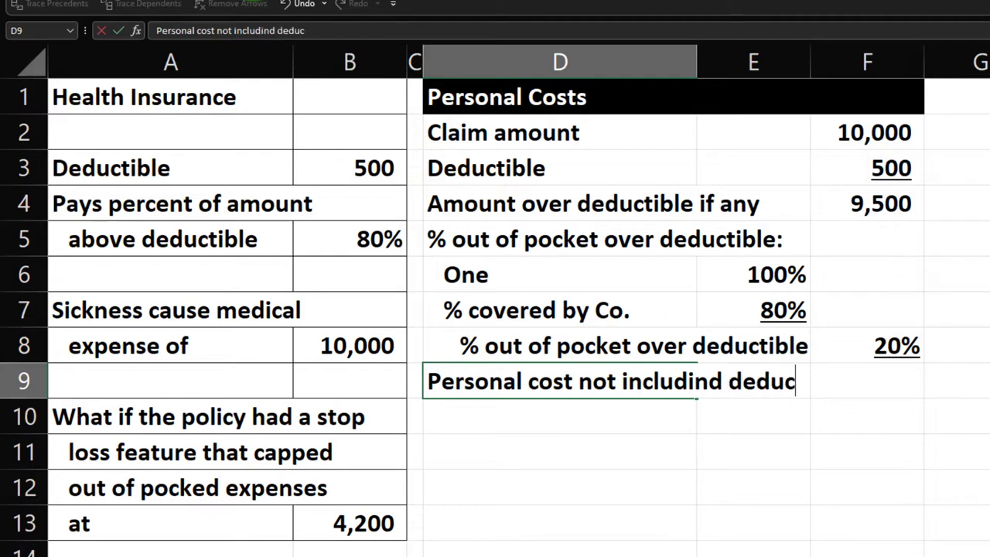
pyautogui.click(687, 383)
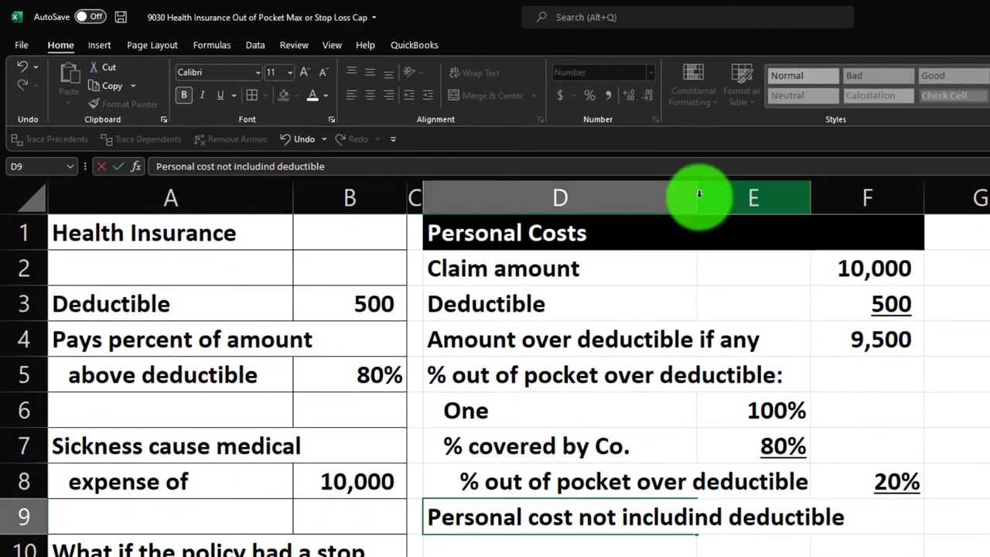
pyautogui.click(699, 60)
pyautogui.moveTo(698, 195); pyautogui.dragTo(751, 193)
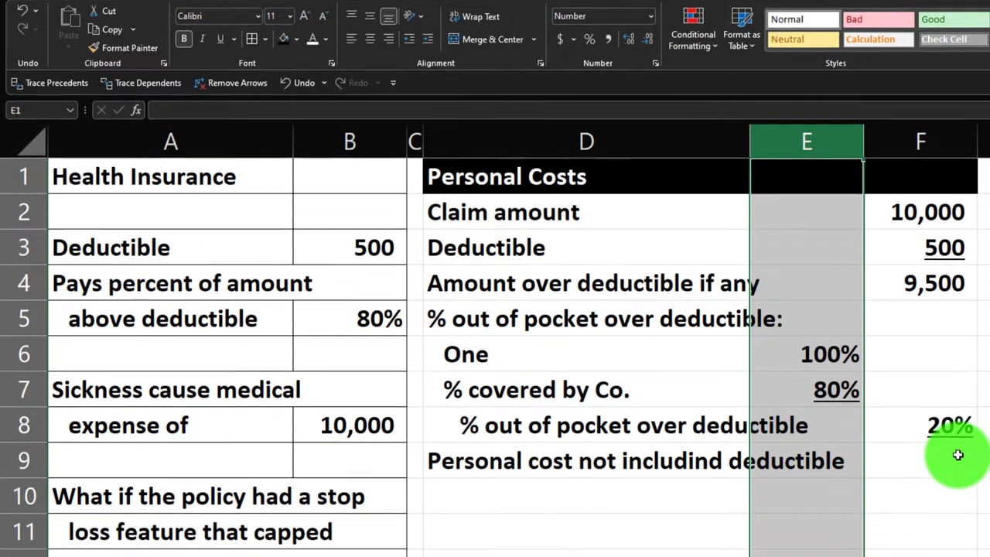
# Calculate the personal cost excluding the deductible in F9 as F4 times F8.
pyautogui.click(958, 517)
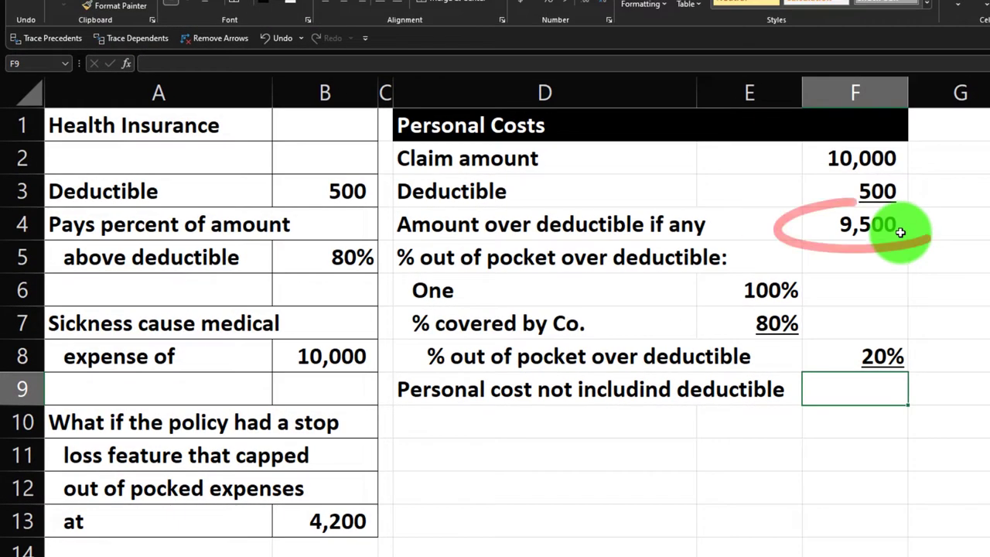
pyautogui.write('=')
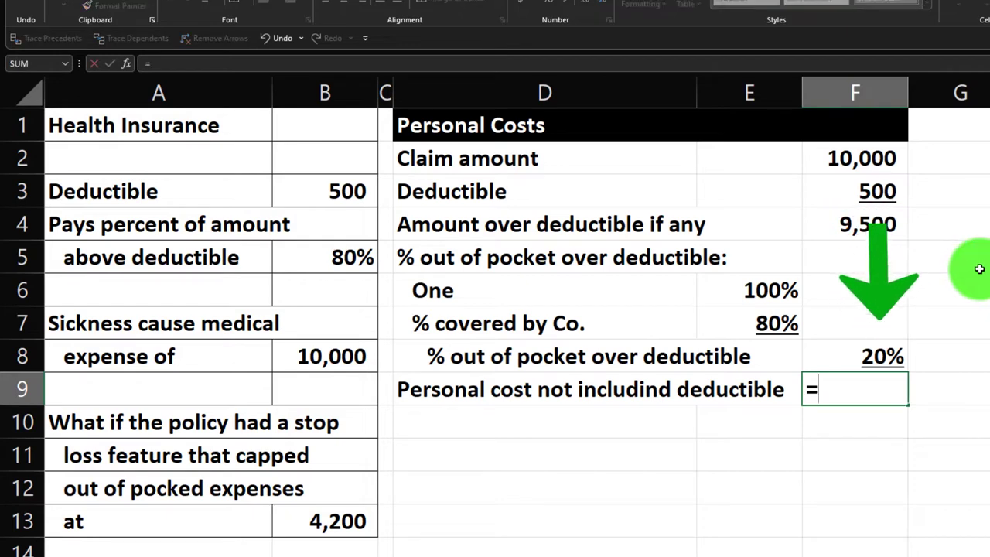
pyautogui.press('Up')
pyautogui.press('Up')
pyautogui.press('Up')
pyautogui.press('Up')
pyautogui.press('Up')
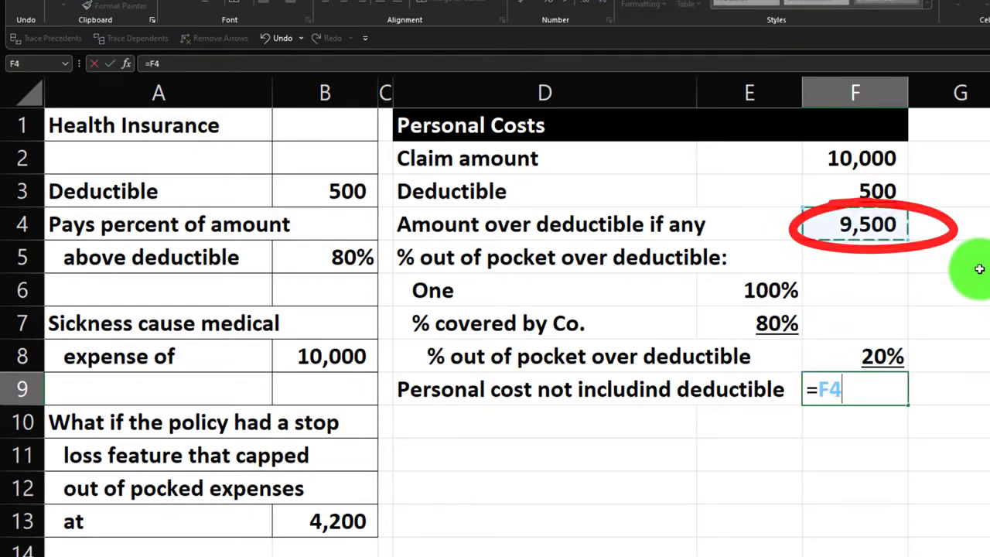
pyautogui.write('*')
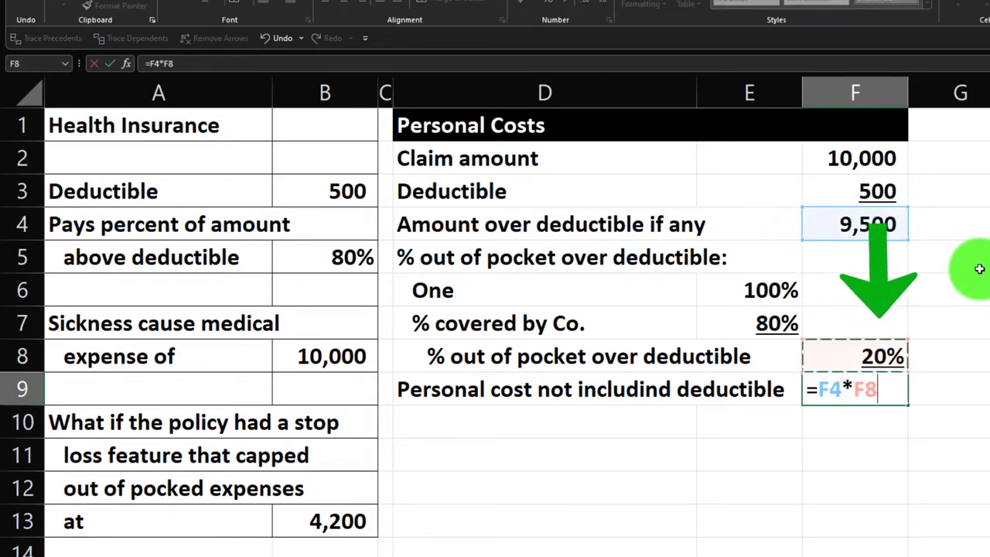
pyautogui.press('Return')
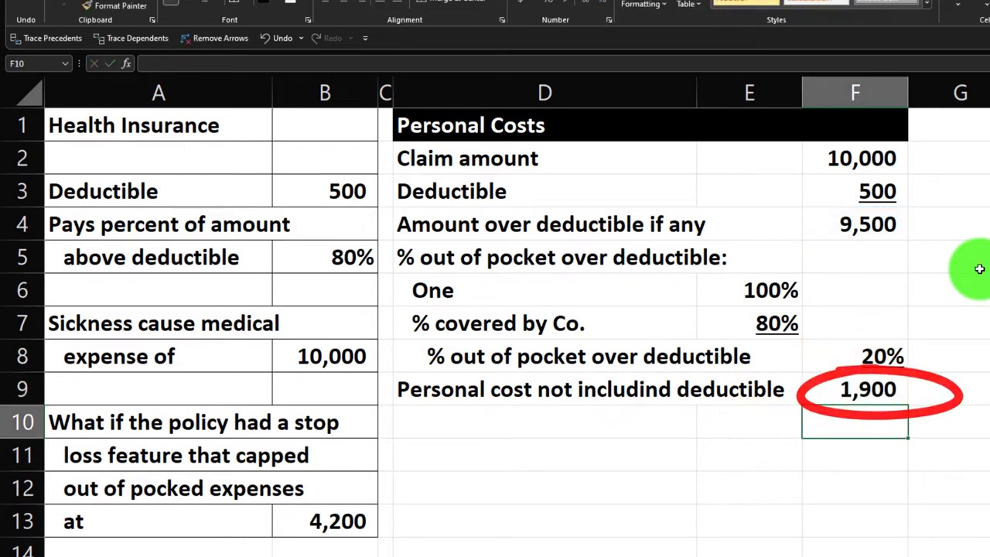
# Enter the label "Deductible" in D10.
pyautogui.press('Left')
pyautogui.press('Left')
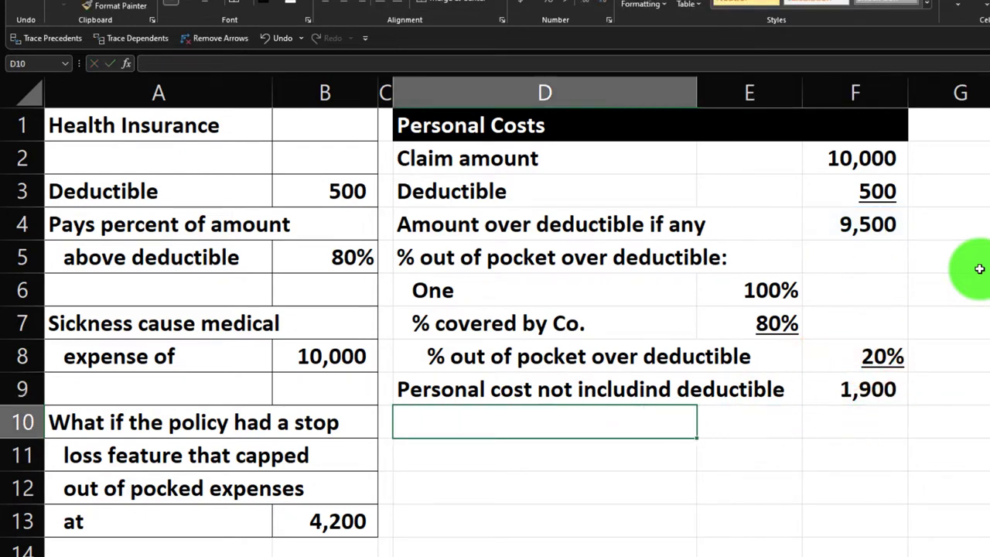
pyautogui.write('Deductib')
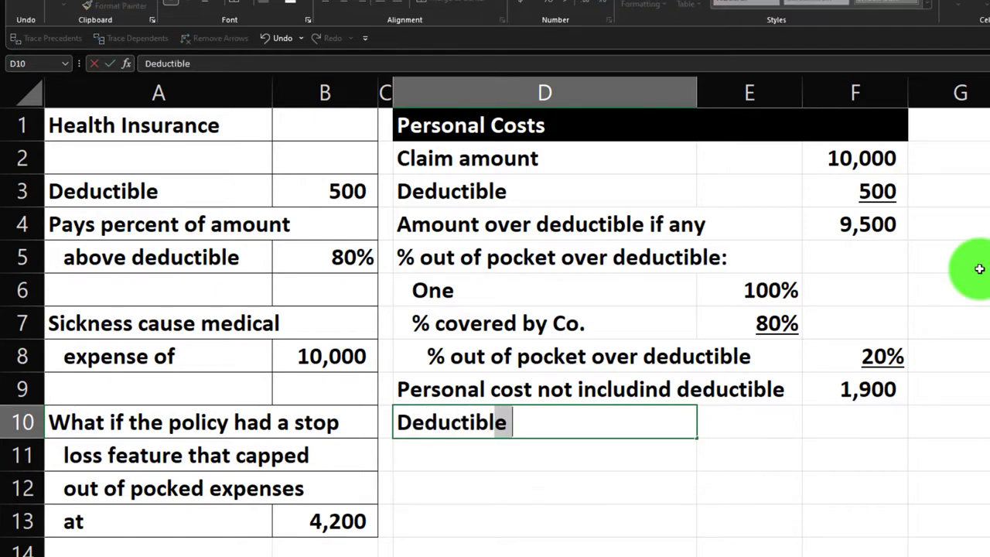
# Link F10 to the deductible amount in F3 with the formula =F3.
pyautogui.press('Right')
pyautogui.press('Right')
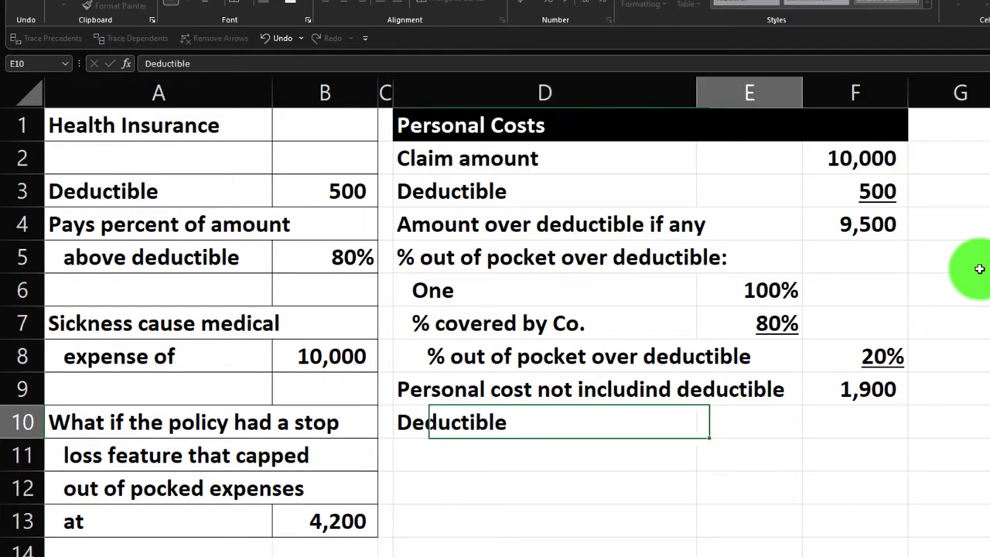
pyautogui.write('=')
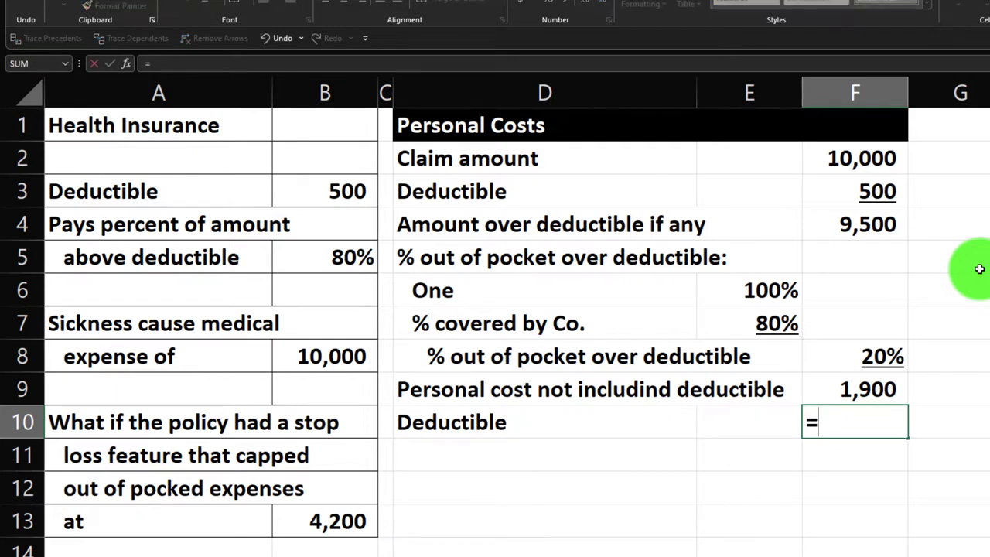
pyautogui.press('Up')
pyautogui.press('Up')
pyautogui.press('Up')
pyautogui.press('Up')
pyautogui.press('Up')
pyautogui.press('Up')
pyautogui.press('Up')
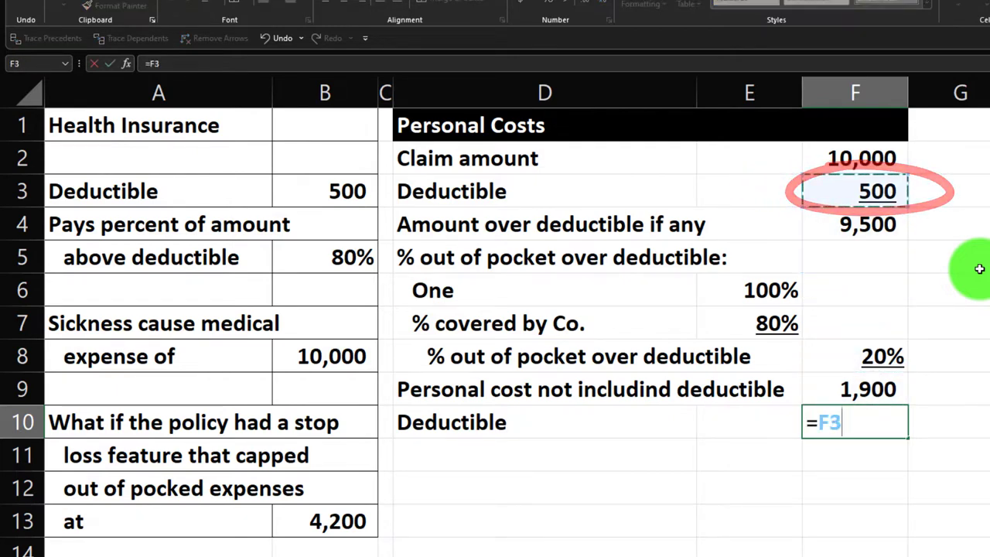
pyautogui.press('Return')
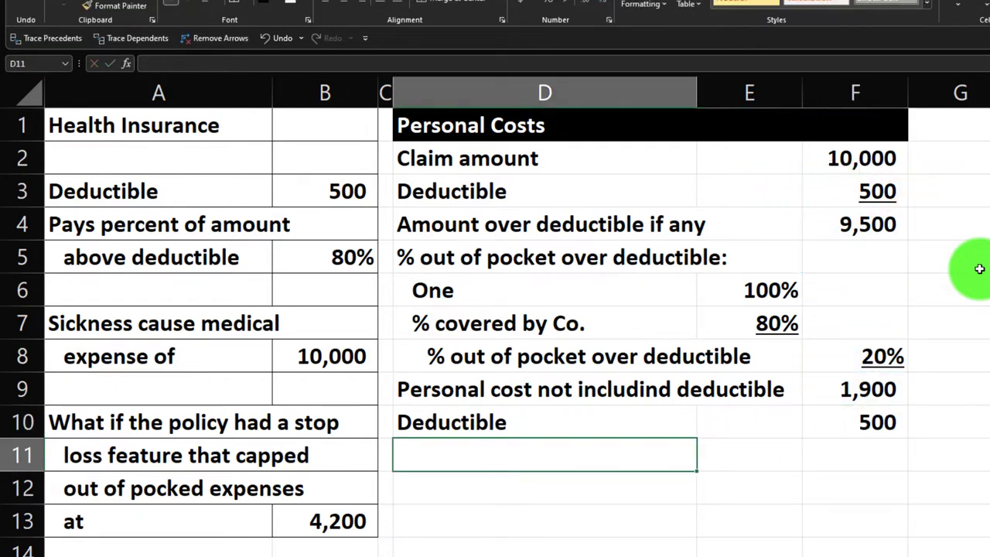
# Label D11 "Personal costs" and total F9:F10 in F11 with a SUM formula.
pyautogui.write('Personal c')
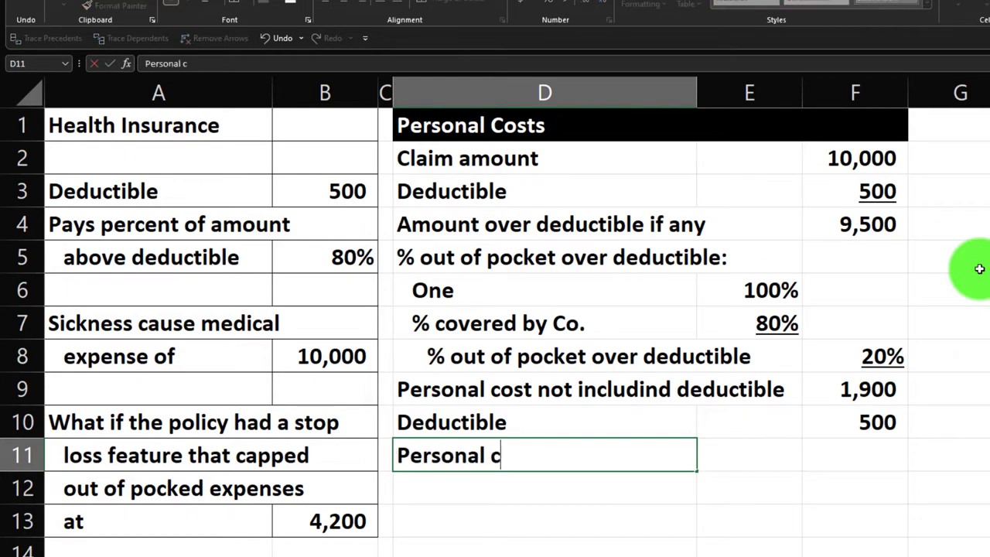
pyautogui.press('Tab')
pyautogui.press('Tab')
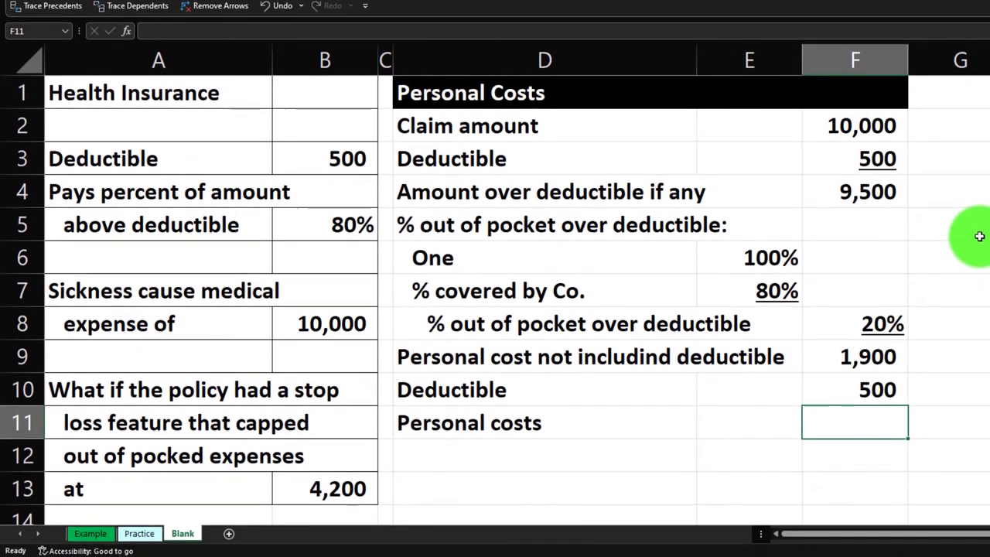
pyautogui.write('=sum')
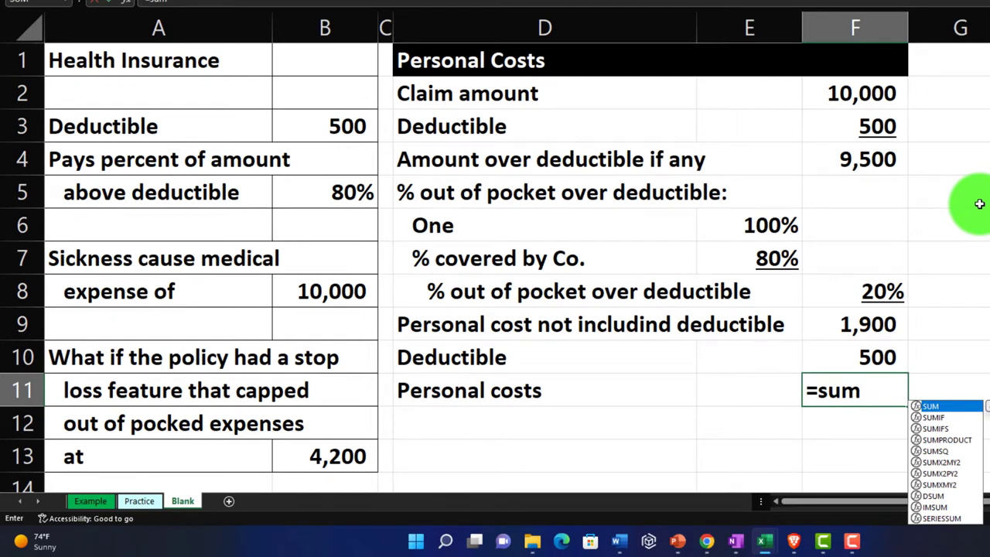
pyautogui.write('(')
pyautogui.press('Up')
pyautogui.press('Up')
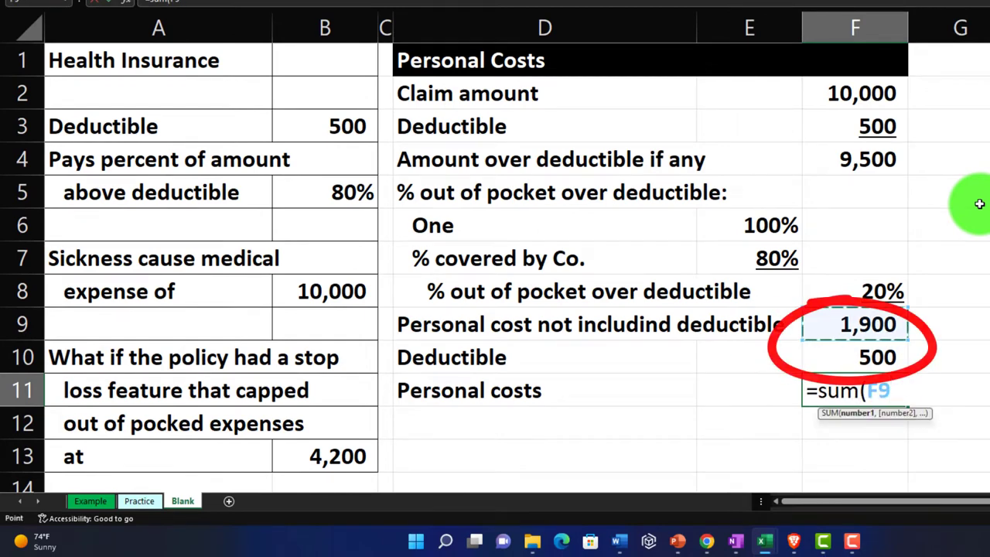
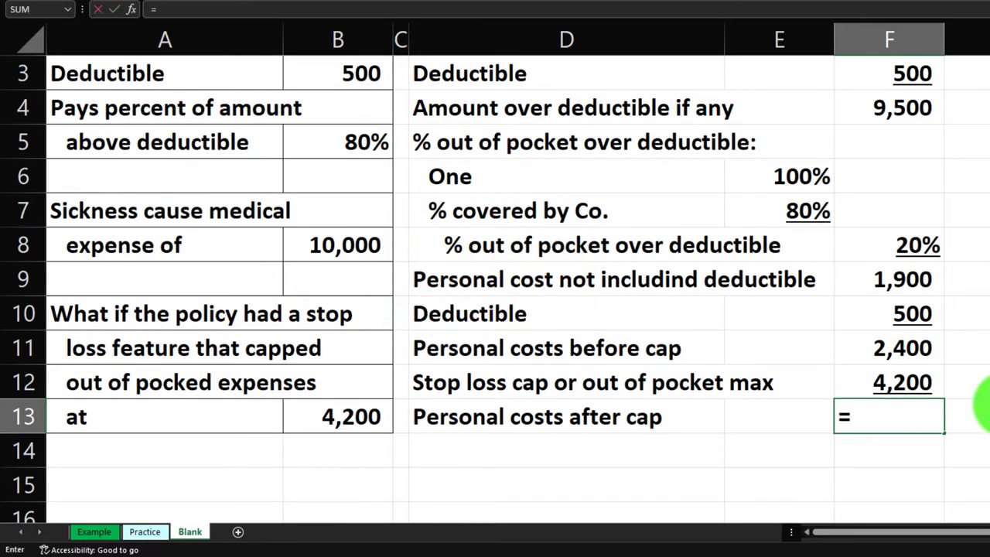
# Calculate the personal costs after cap in F13 as the minimum of F11:F12.
pyautogui.write('min')
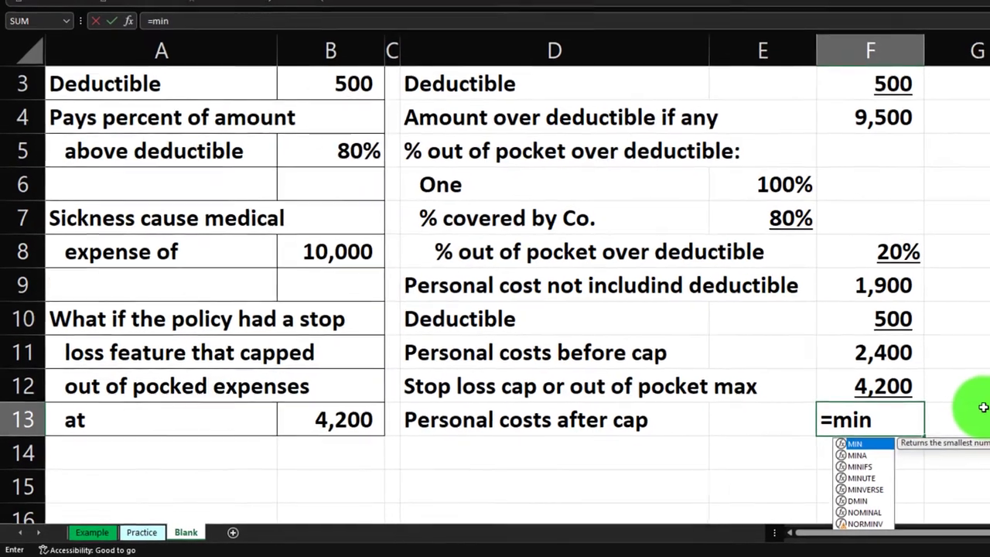
pyautogui.write('(')
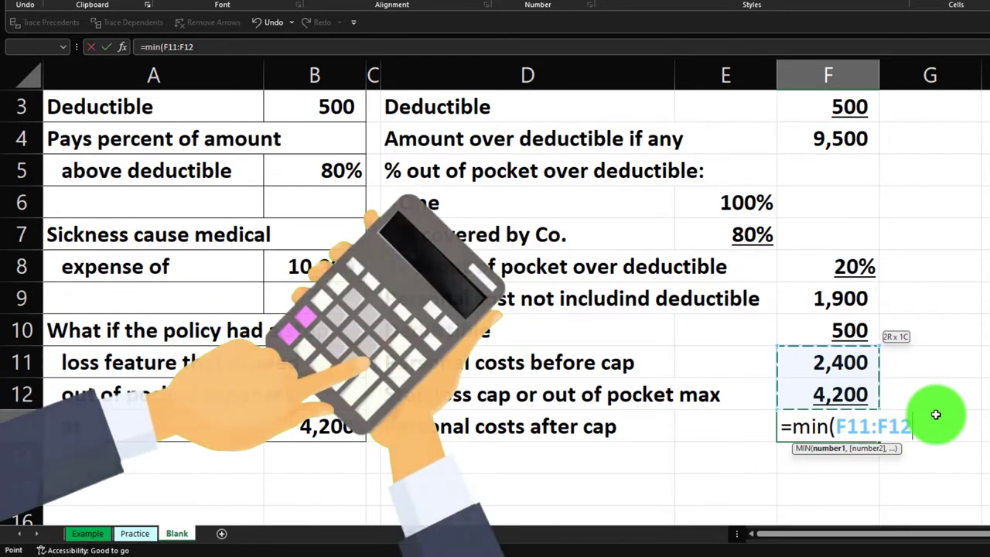
pyautogui.press('Return')
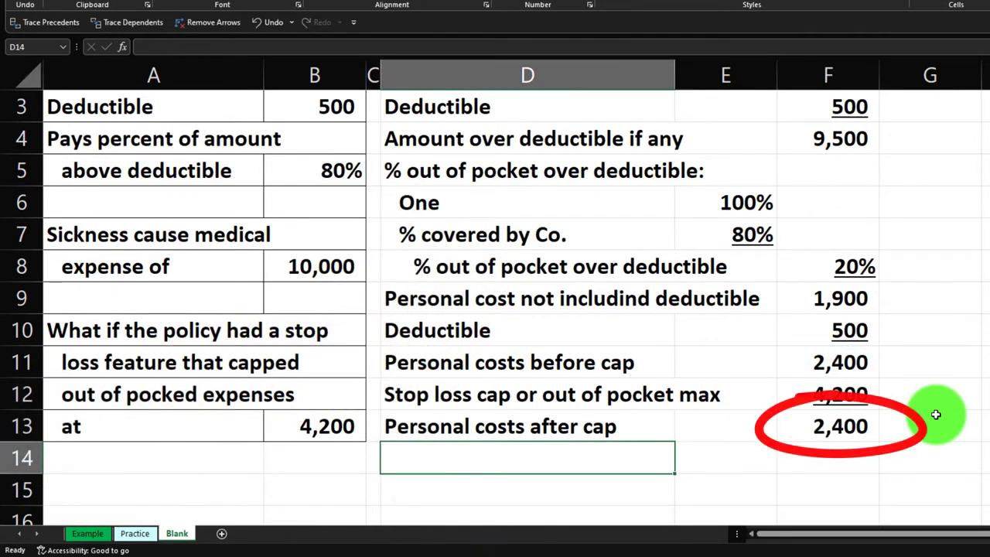
# Test the cap by overwriting the personal costs before cap in F11 with 5,000, and undo that change.
pyautogui.click(859, 367)
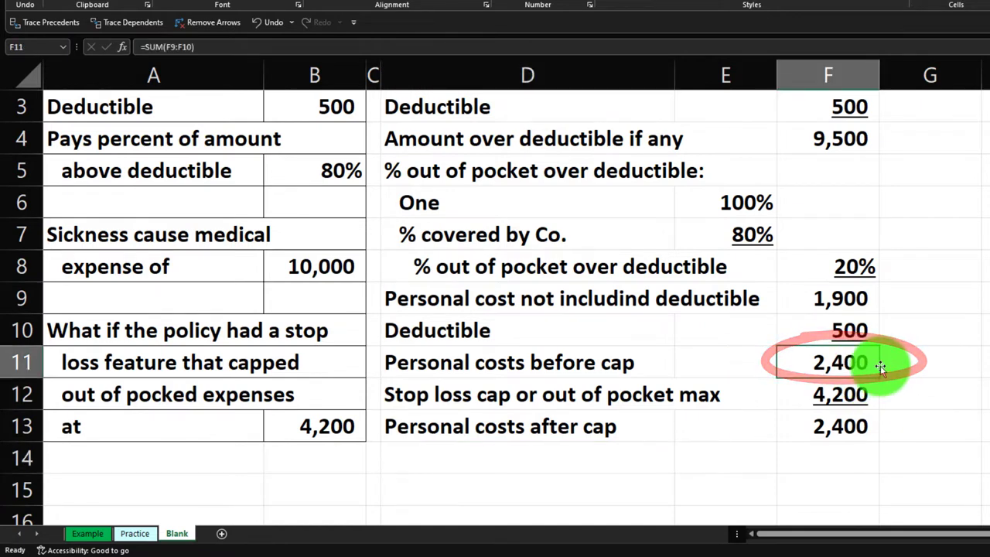
pyautogui.press('Return')
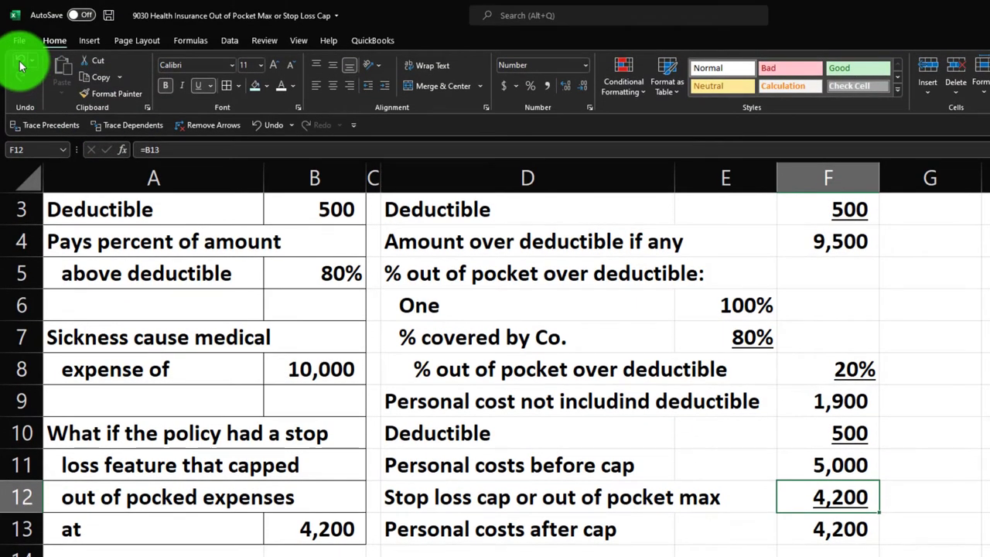
pyautogui.click(21, 67)
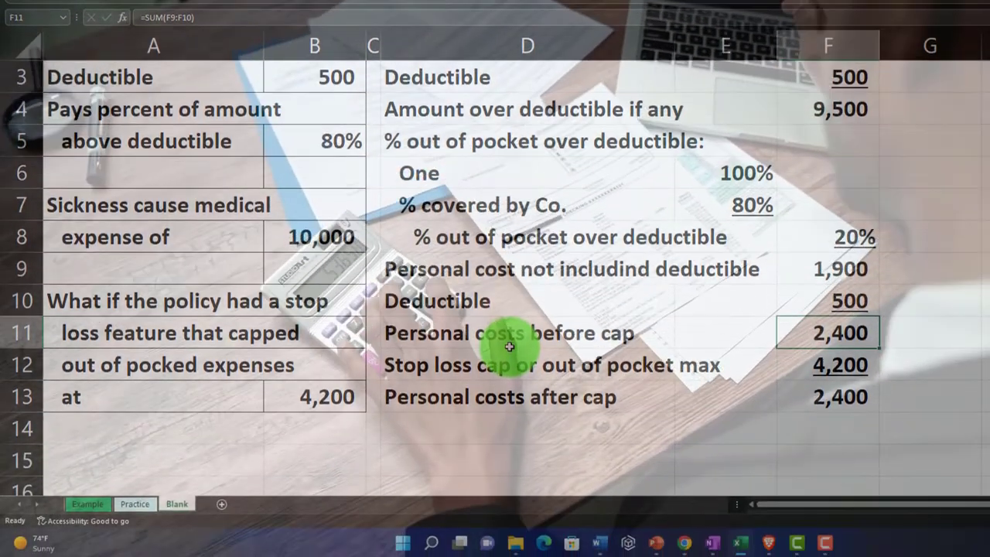
# Apply all borders and a light blue fill to the personal costs range D2:F13.
pyautogui.scroll(1, 509, 374)
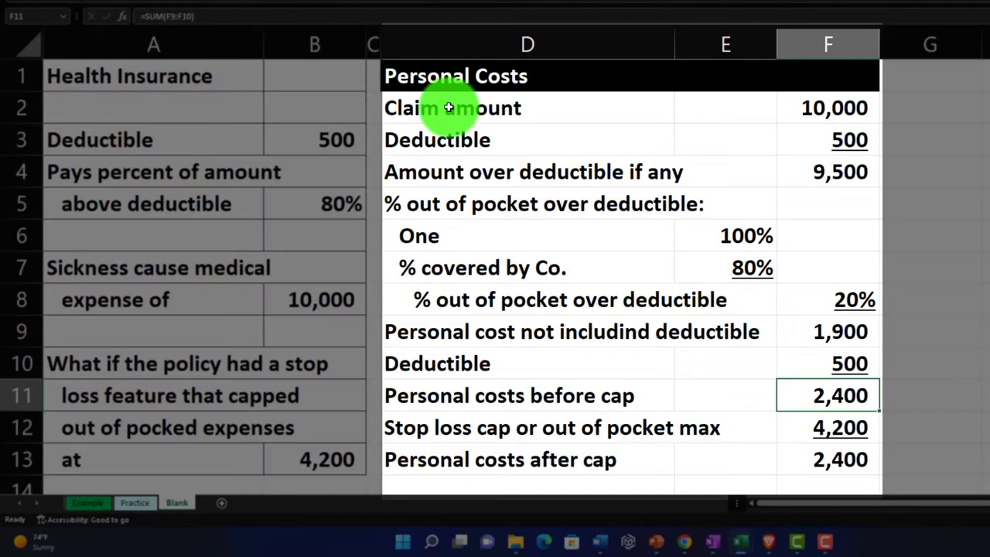
pyautogui.moveTo(448, 109); pyautogui.dragTo(785, 446)
pyautogui.scroll(-3, 784, 431)
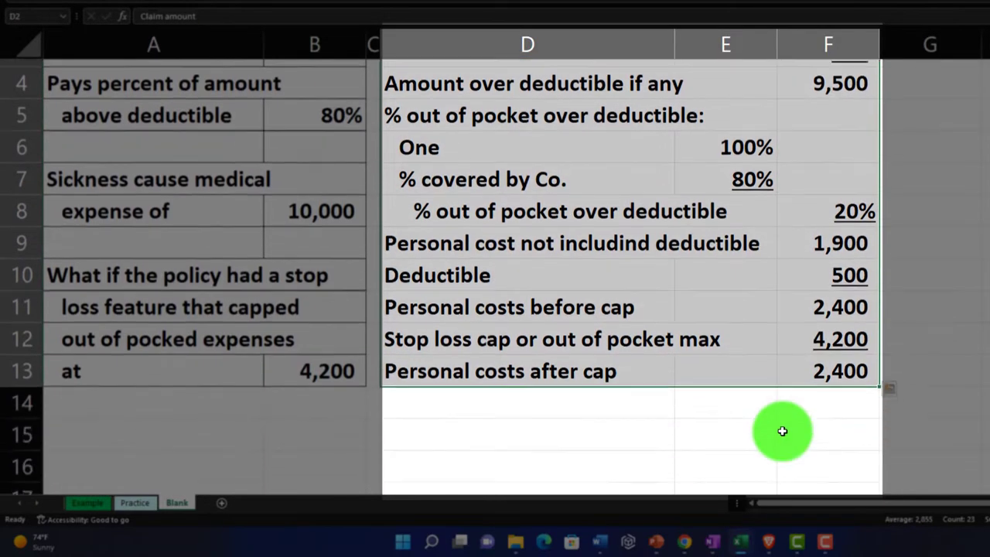
pyautogui.scroll(3, 784, 431)
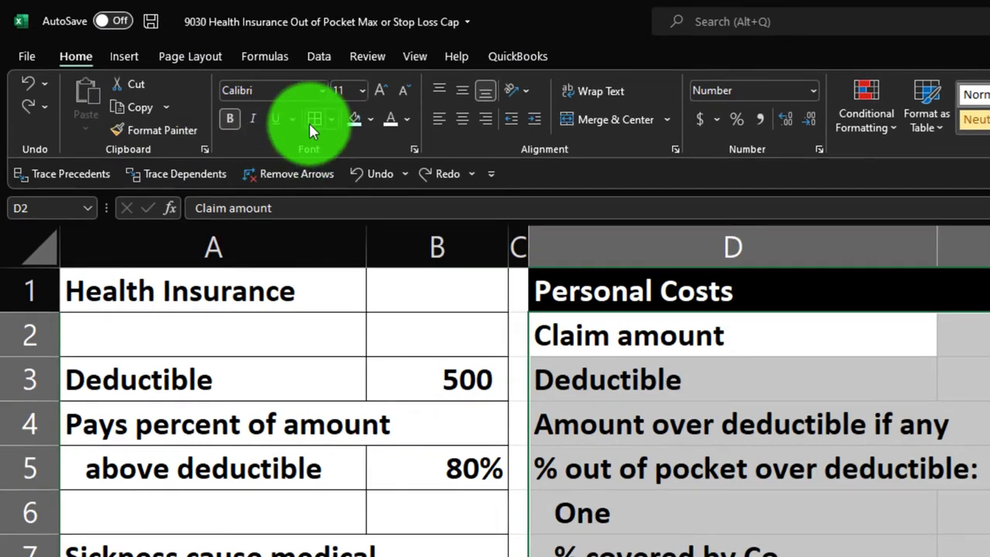
pyautogui.click(370, 118)
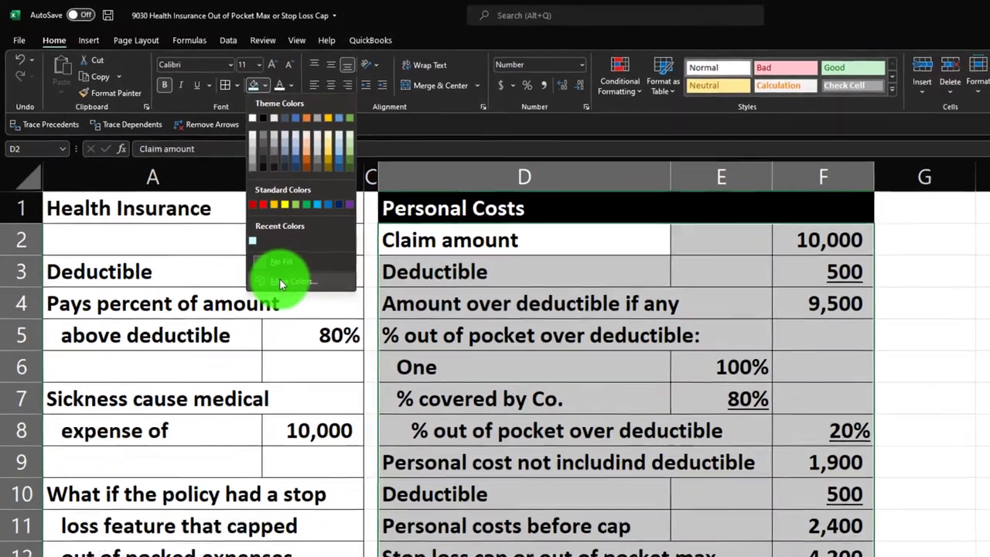
pyautogui.click(411, 393)
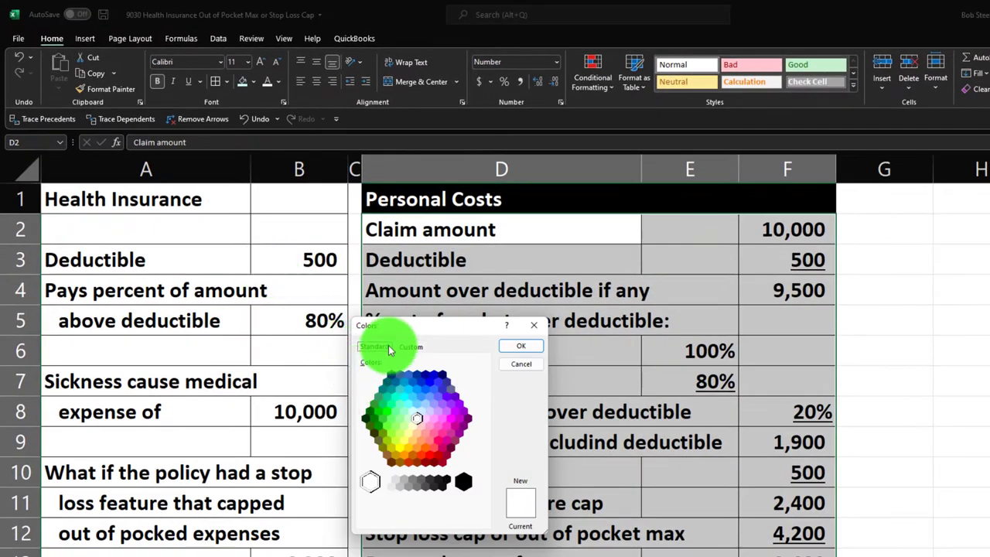
pyautogui.click(412, 410)
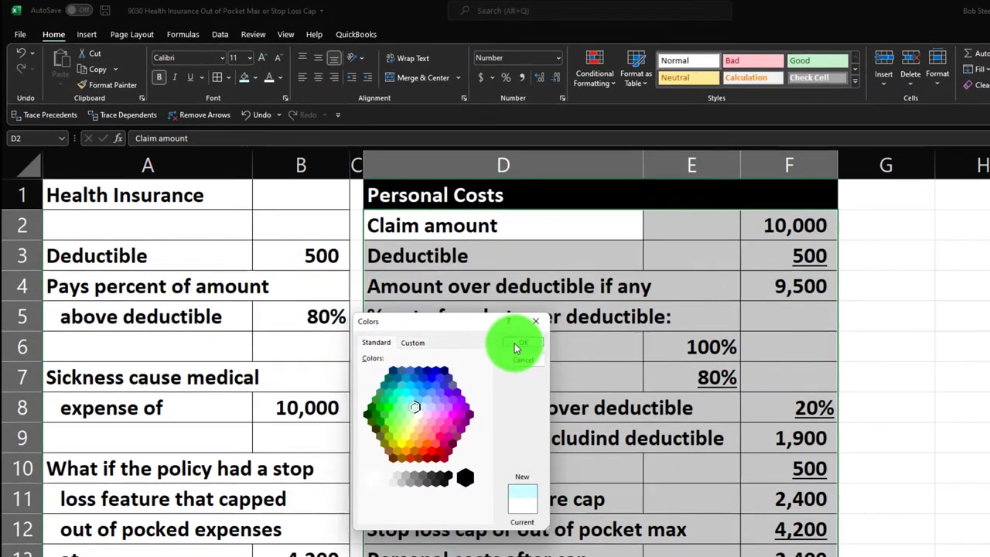
pyautogui.click(515, 343)
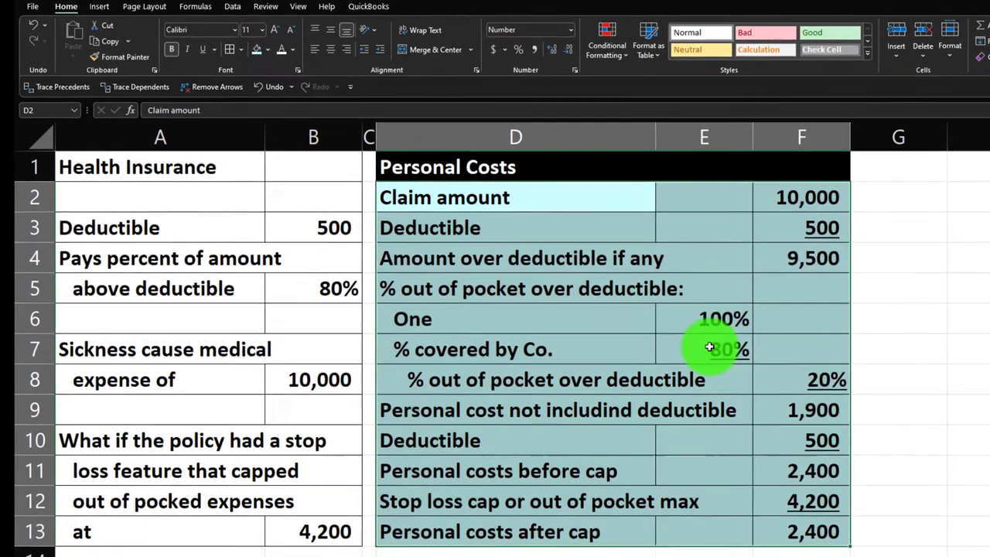
pyautogui.click(702, 377)
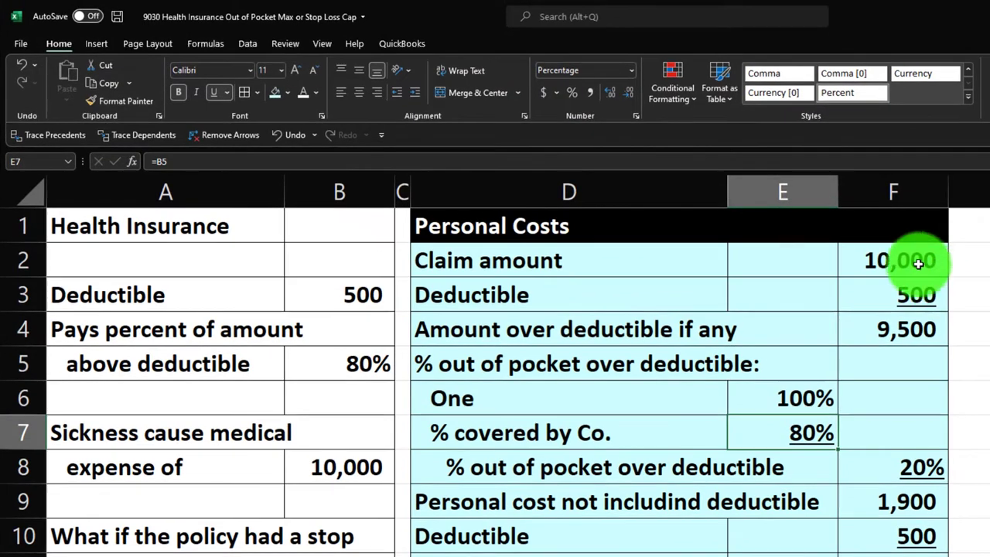
# Highlight the medical expense amount in B8 with a yellow fill.
pyautogui.click(918, 264)
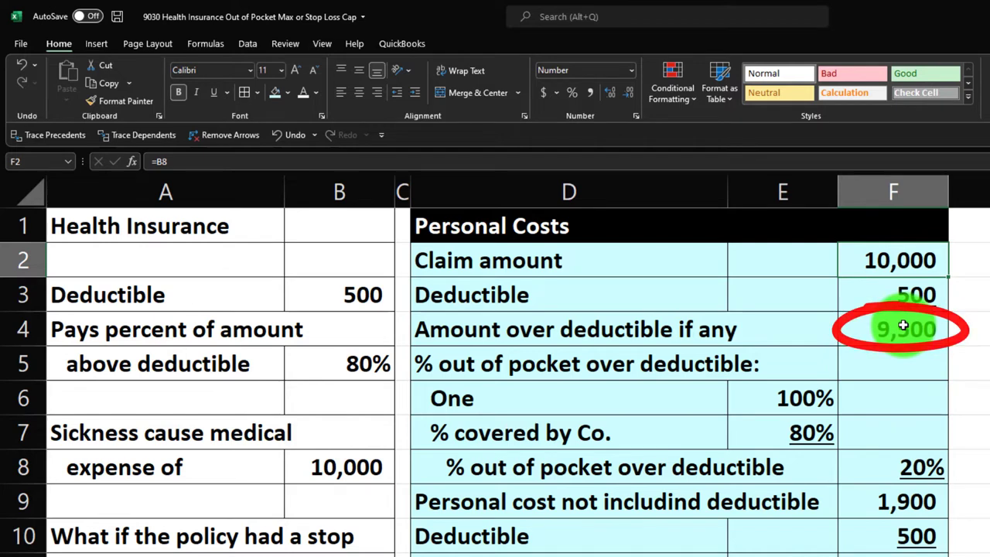
pyautogui.scroll(-1, 354, 413)
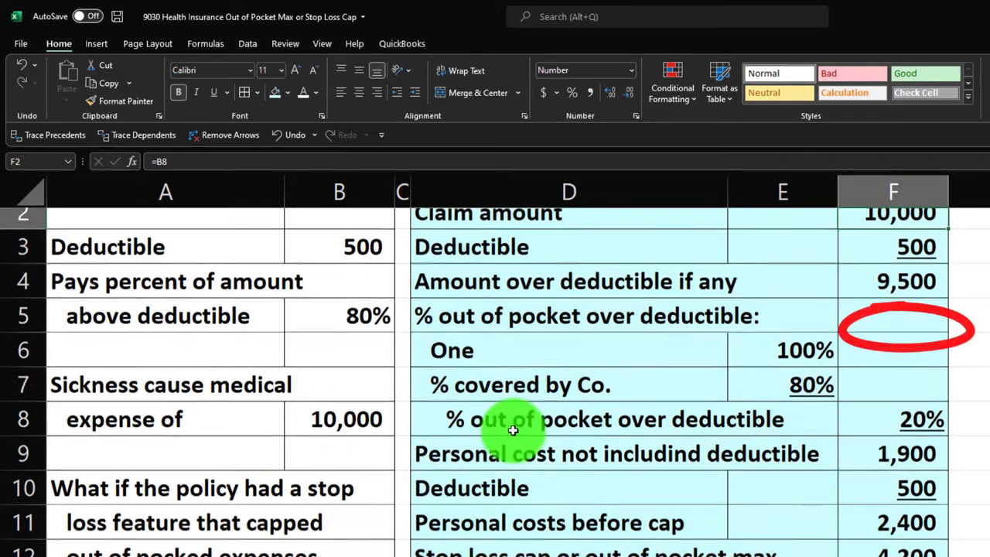
pyautogui.click(361, 365)
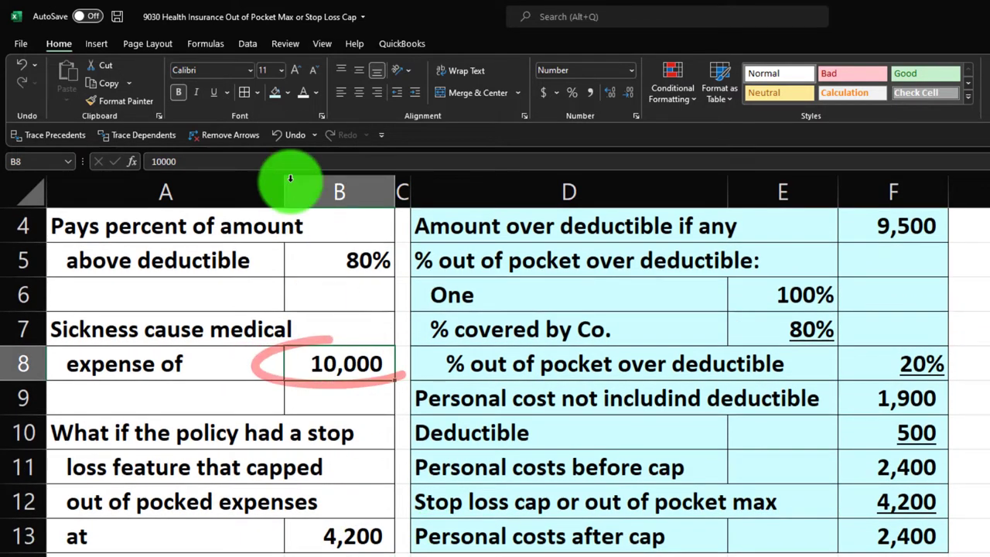
pyautogui.click(286, 98)
pyautogui.click(306, 217)
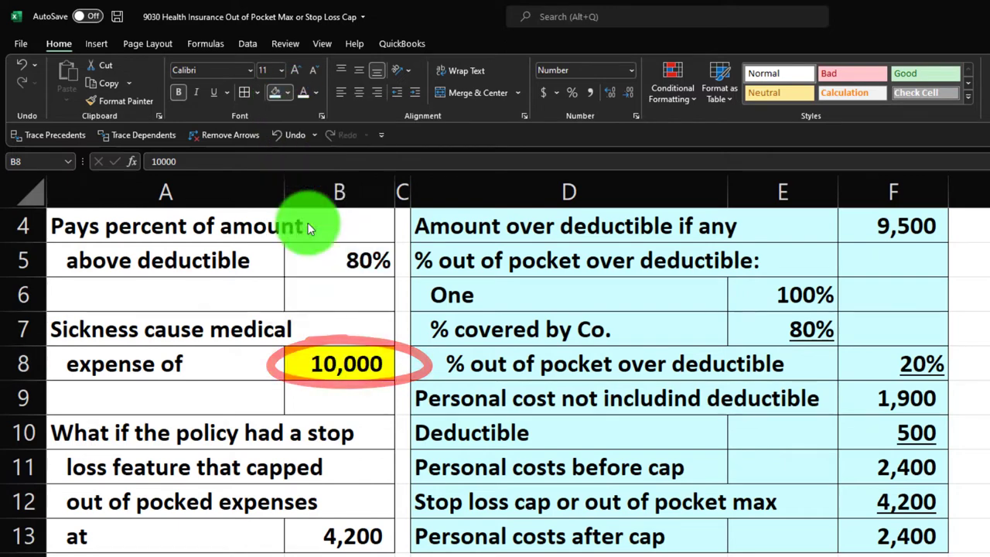
# Note the original medical expense of 10,000 in B15, below the policy data.
pyautogui.click(339, 528)
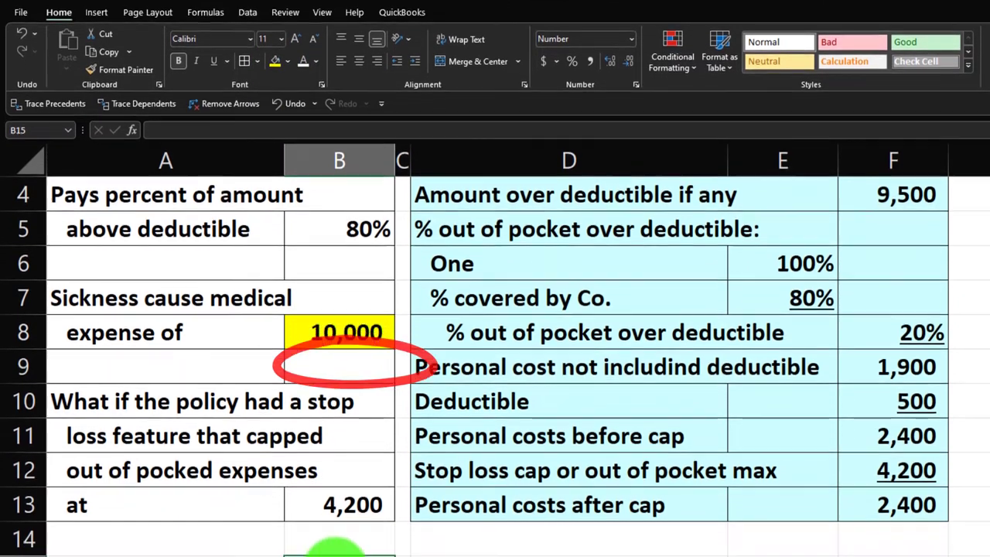
pyautogui.write('10,000')
pyautogui.press('Return')
# Set the medical expense in B8 to 300 to test a claim below the deductible.
pyautogui.press('Up')
pyautogui.press('Up')
pyautogui.press('Up')
pyautogui.press('Up')
pyautogui.press('Up')
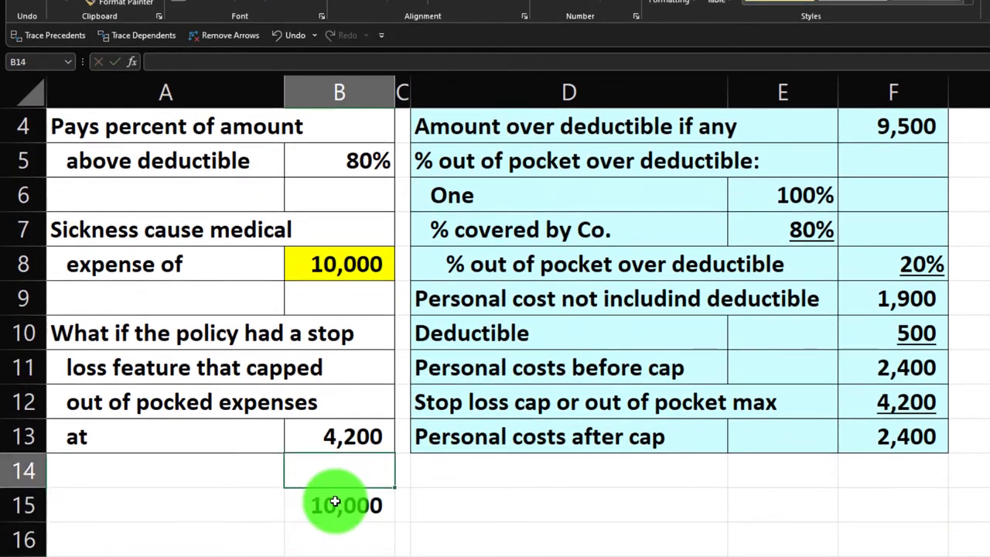
pyautogui.press('Up')
pyautogui.press('Up')
pyautogui.press('Up')
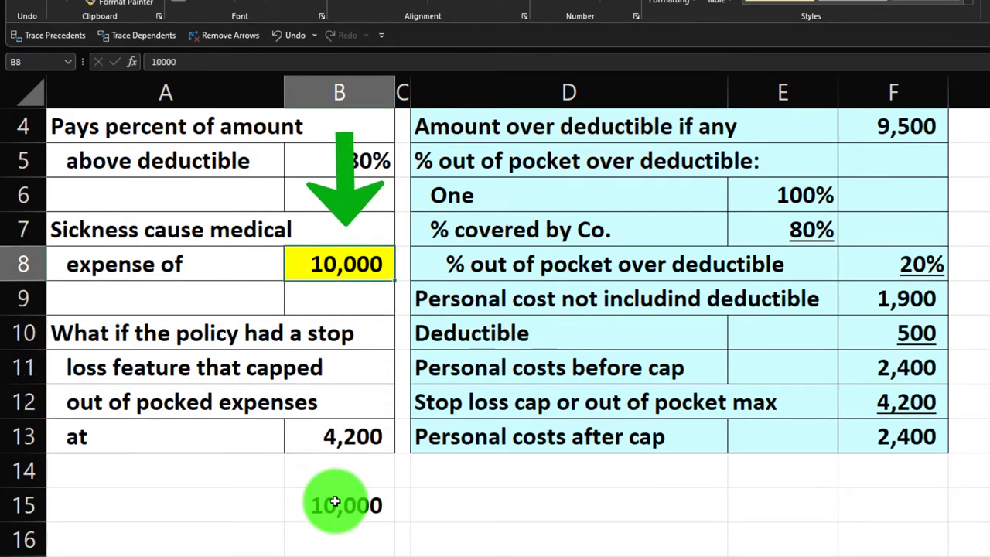
pyautogui.write('300')
pyautogui.press('Return')
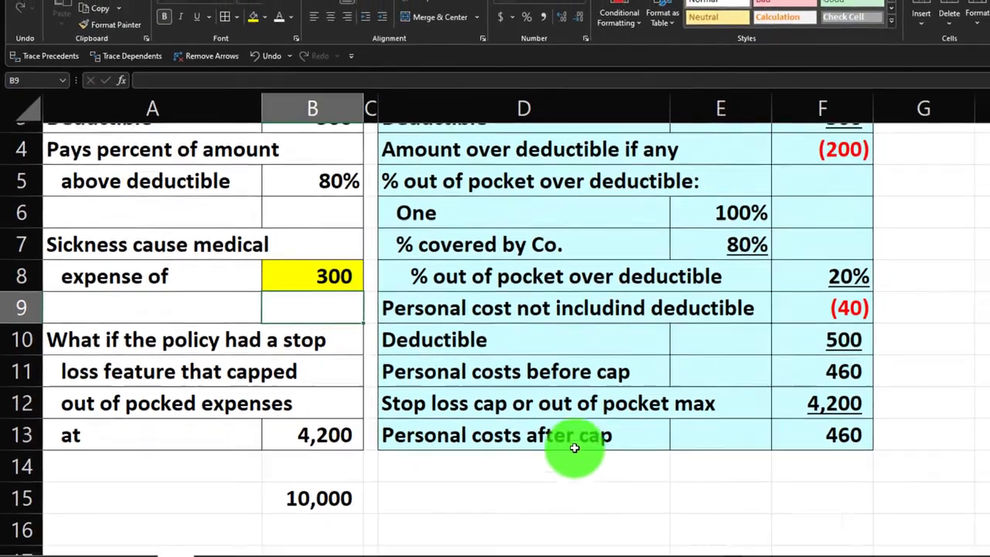
# Replace the amount over deductible in F4 with the formula =IF(F2-F3<0,0,F2-F3) so that it cannot go negative.
pyautogui.click(837, 165)
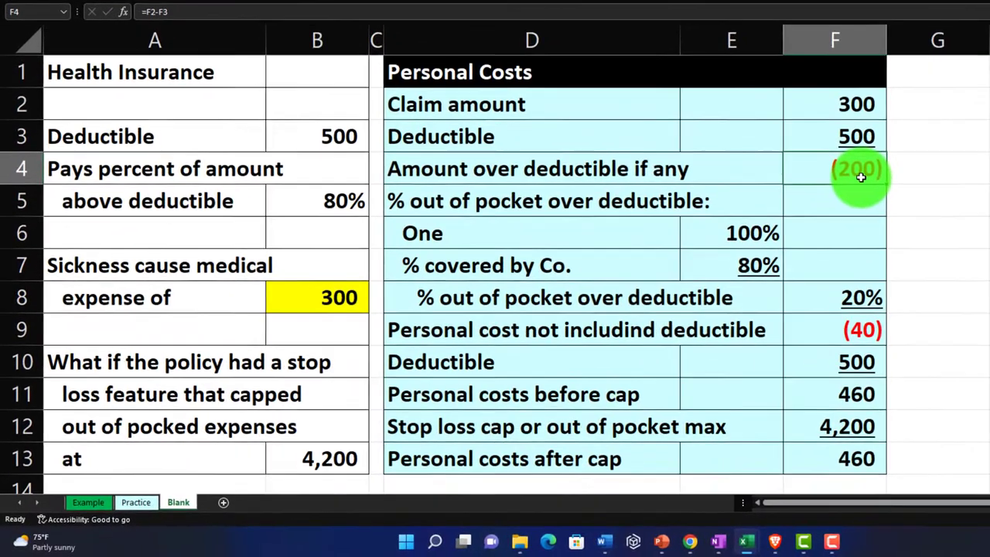
pyautogui.moveTo(725, 237); pyautogui.dragTo(689, 254)
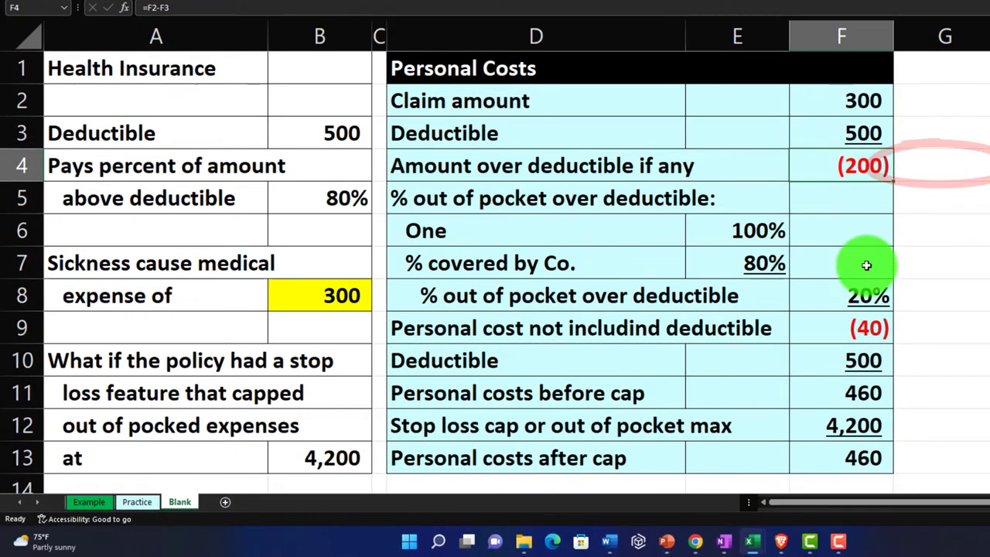
pyautogui.click(865, 326)
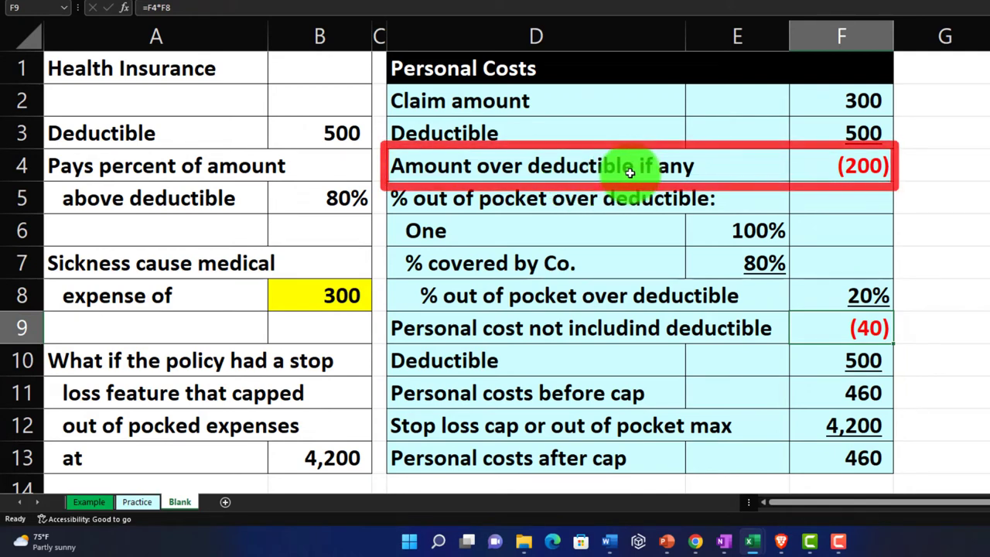
pyautogui.click(856, 171)
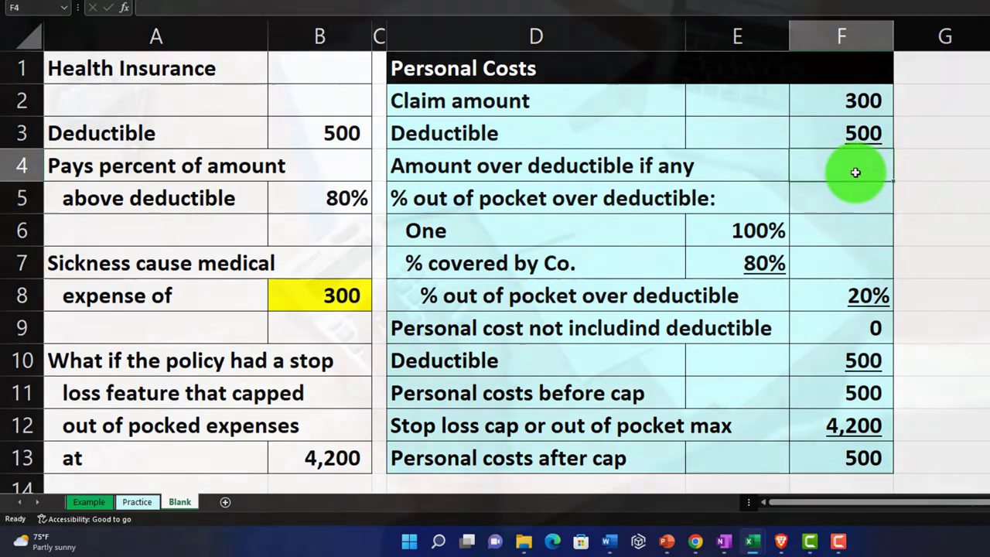
pyautogui.write('=if')
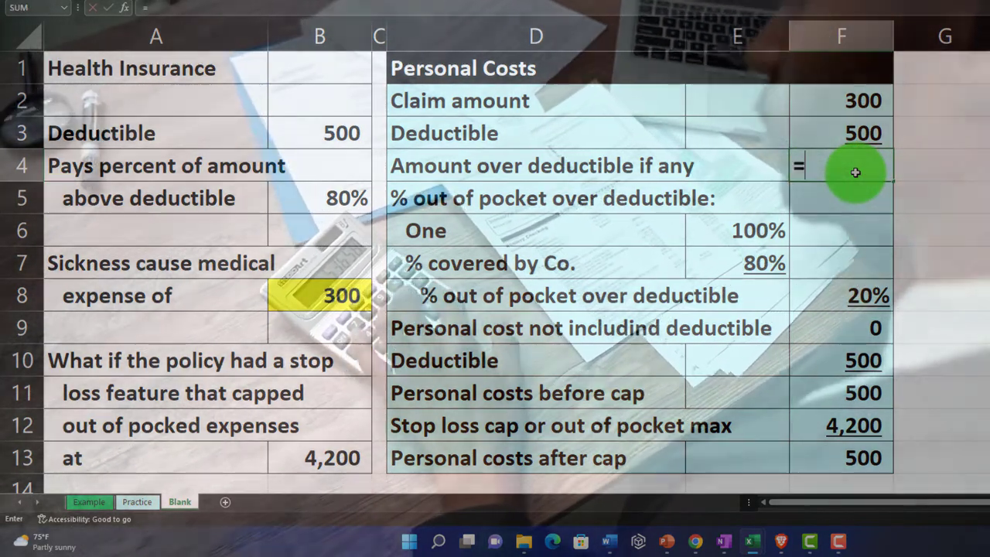
pyautogui.write('(')
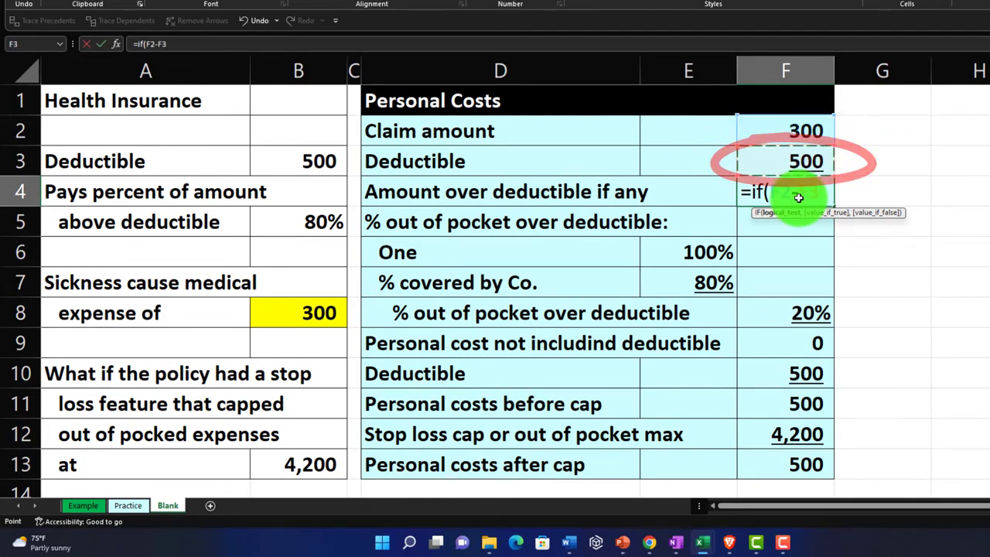
pyautogui.write('0')
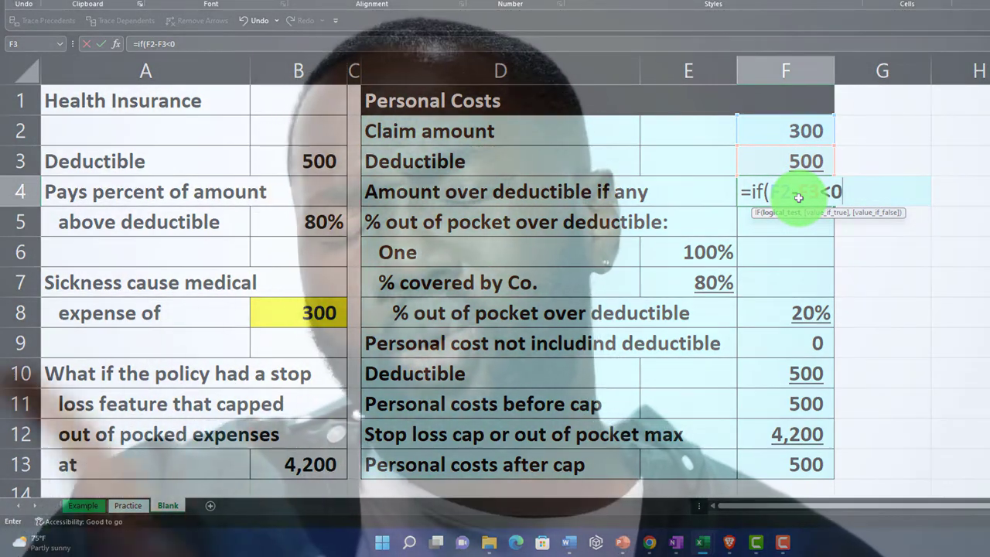
pyautogui.write(',')
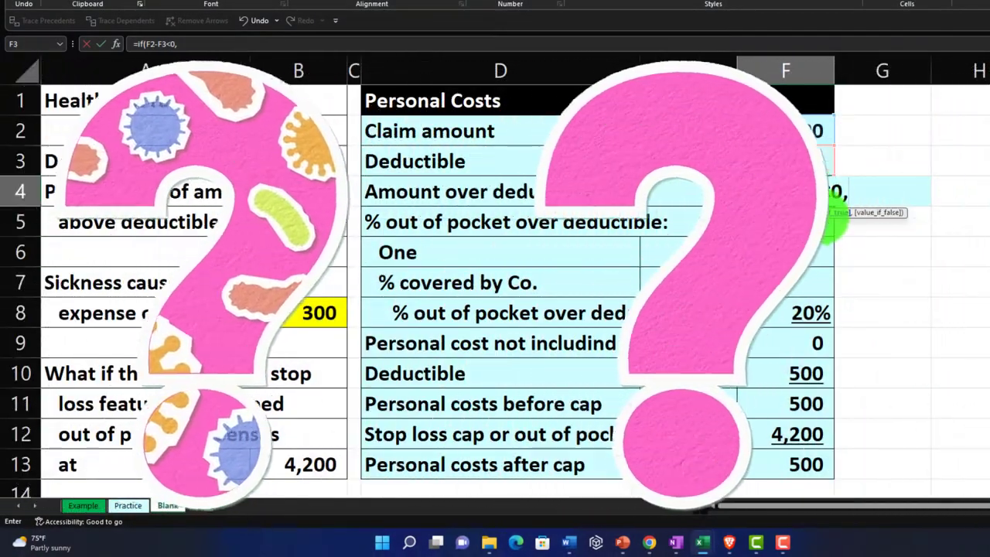
pyautogui.write('0')
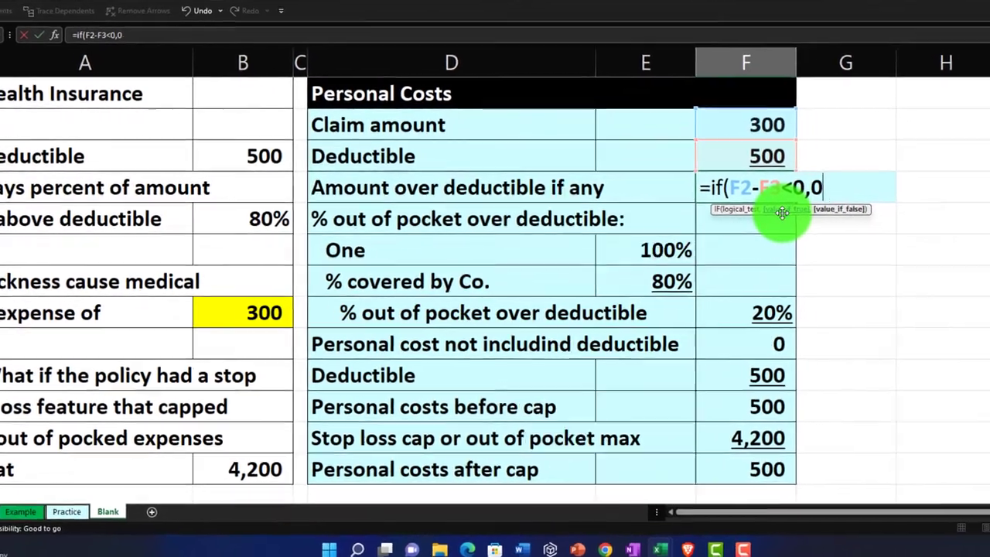
pyautogui.write(',')
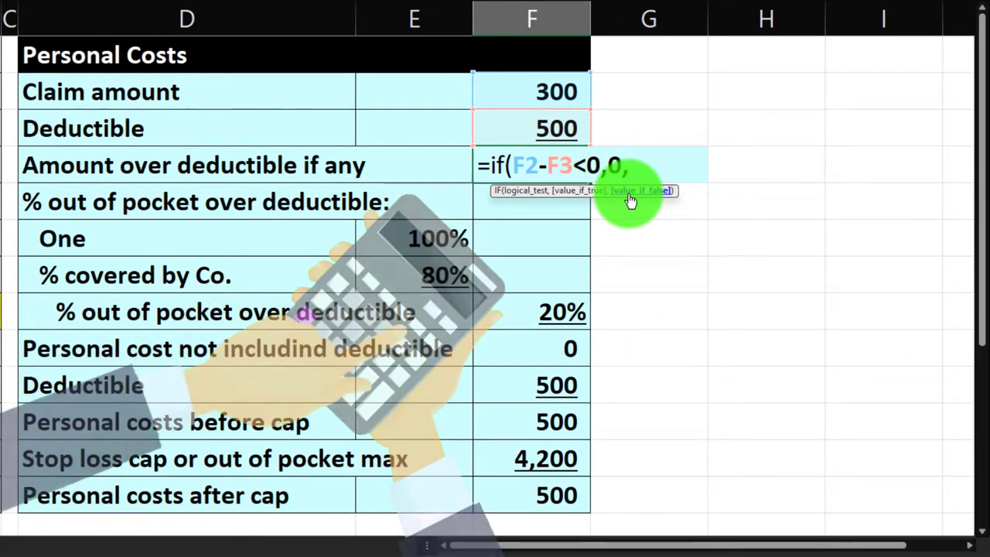
pyautogui.click(561, 97)
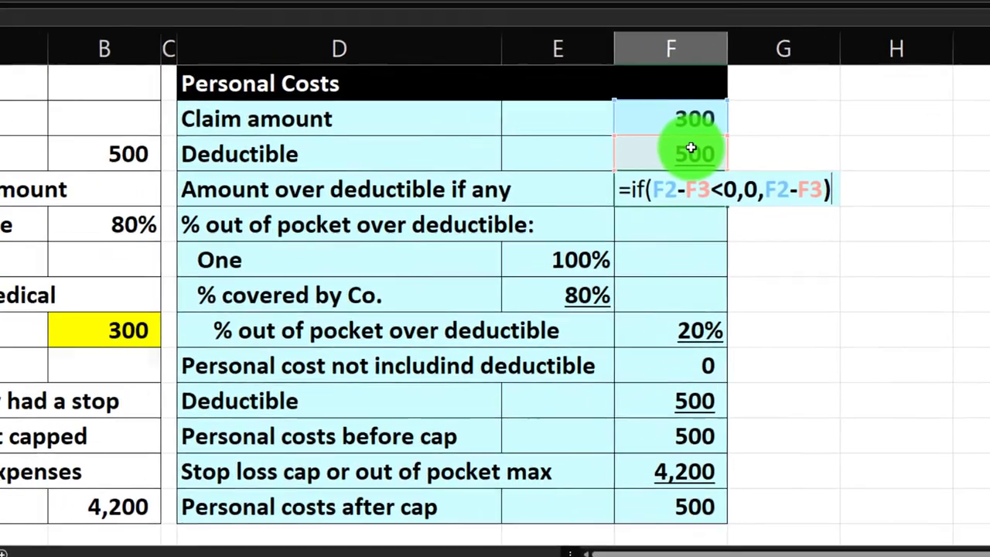
pyautogui.press('Return')
# Test the IF formula by setting the medical expense in B8 to 10,000, and undo that change.
pyautogui.press('Down')
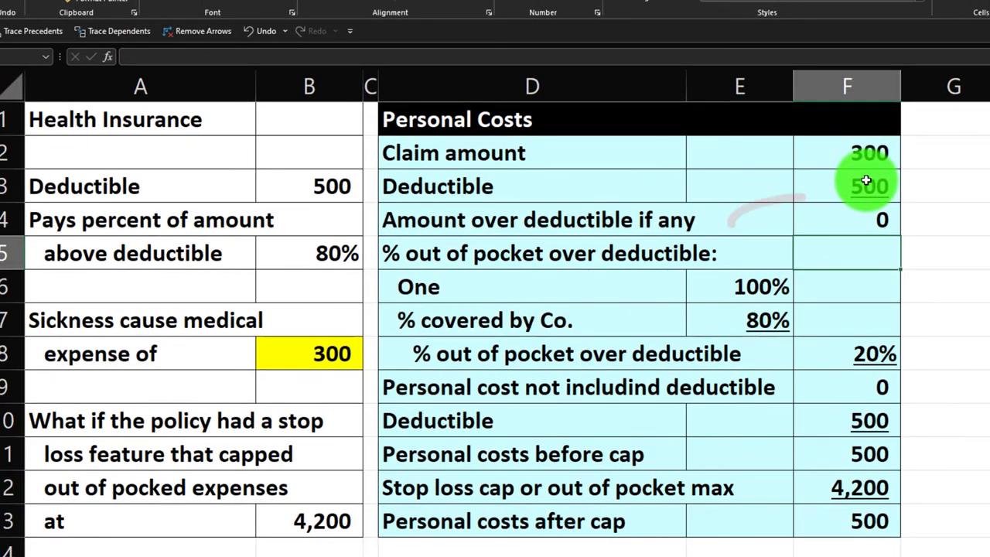
pyautogui.press('Left')
pyautogui.press('Left')
pyautogui.press('Left')
pyautogui.press('Left')
pyautogui.press('Down')
pyautogui.press('Down')
pyautogui.press('Down')
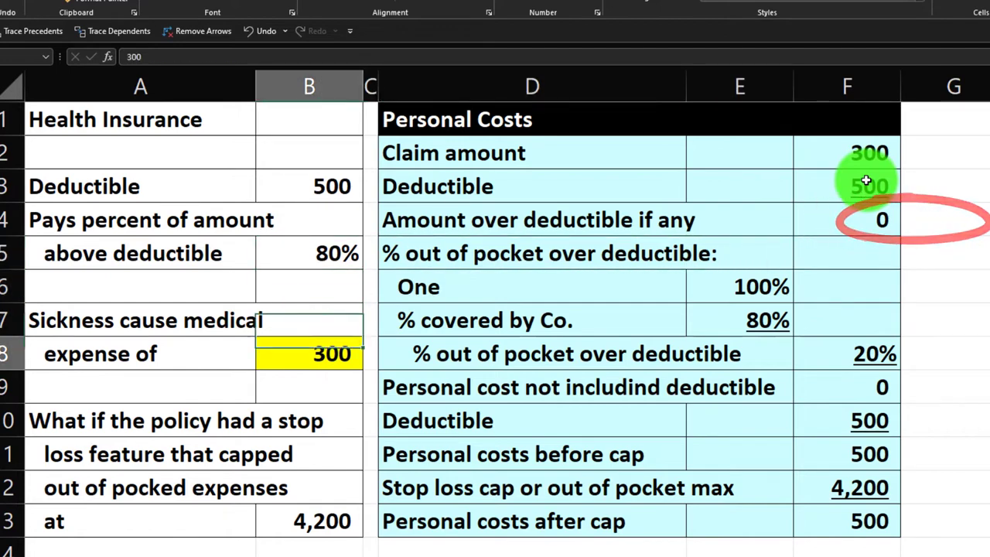
pyautogui.scroll(-1, 874, 280)
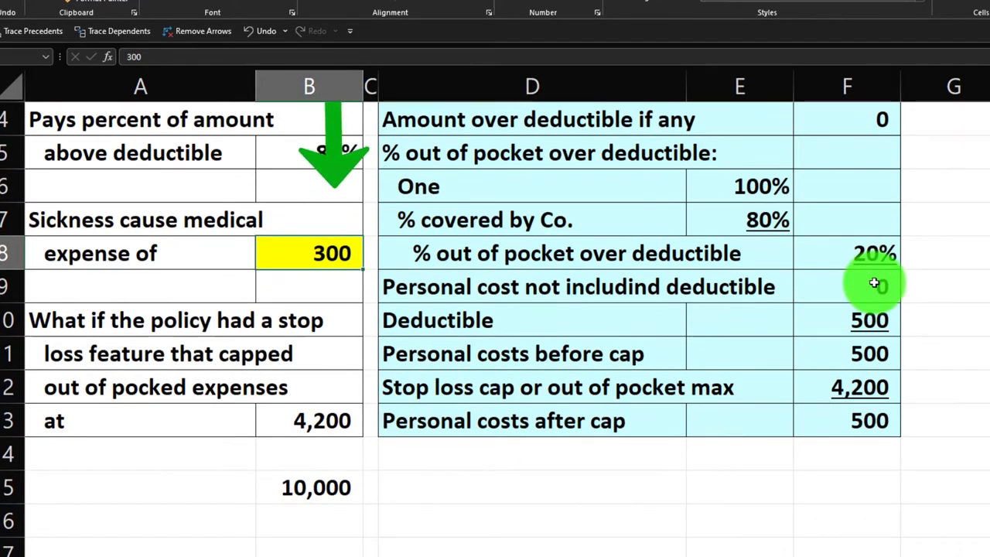
pyautogui.press('Return')
pyautogui.scroll(1, 913, 247)
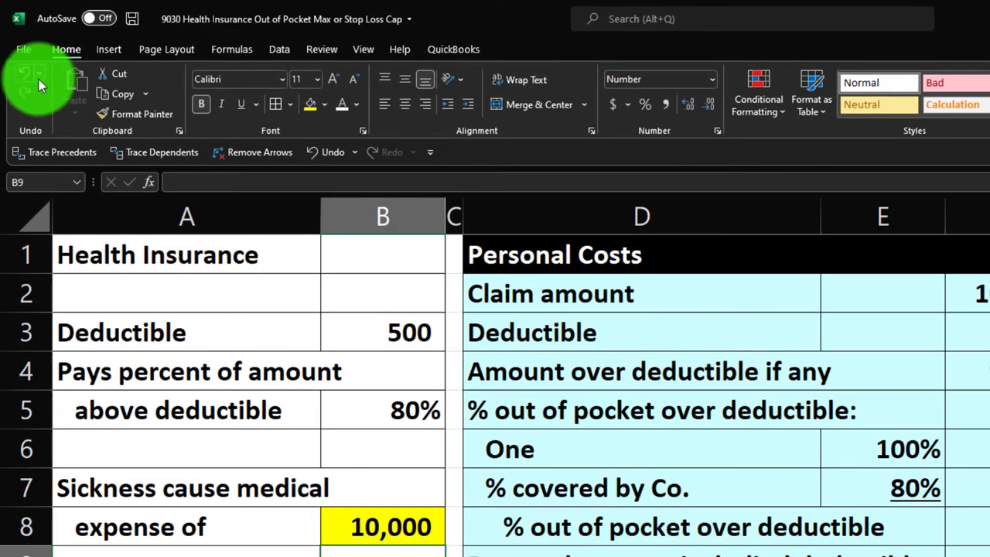
pyautogui.click(38, 79)
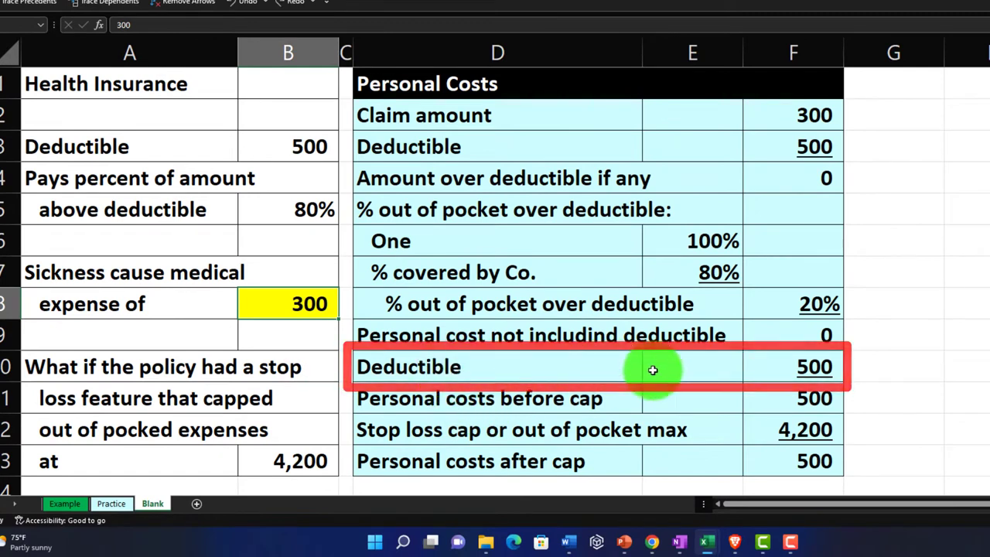
# Rename the Deductible label in D10 as "Costs up to deductible".
pyautogui.click(766, 367)
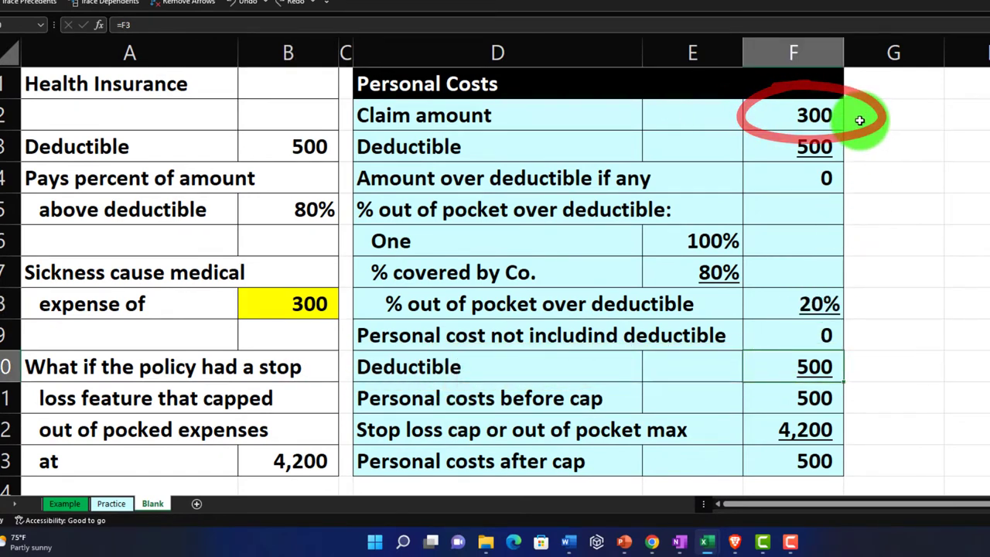
pyautogui.click(475, 365)
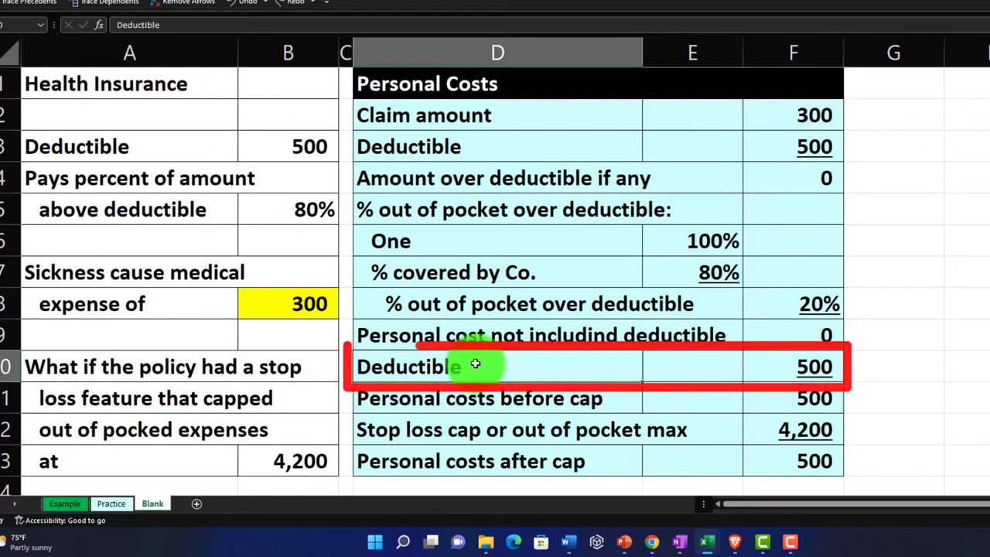
pyautogui.doubleClick(477, 365)
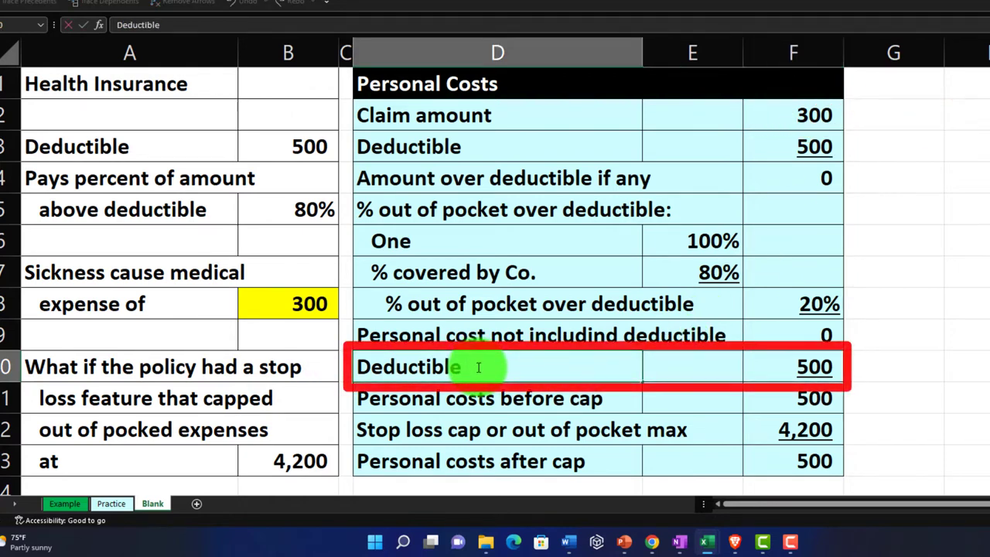
pyautogui.moveTo(478, 369); pyautogui.dragTo(373, 360)
pyautogui.press('BackSpace')
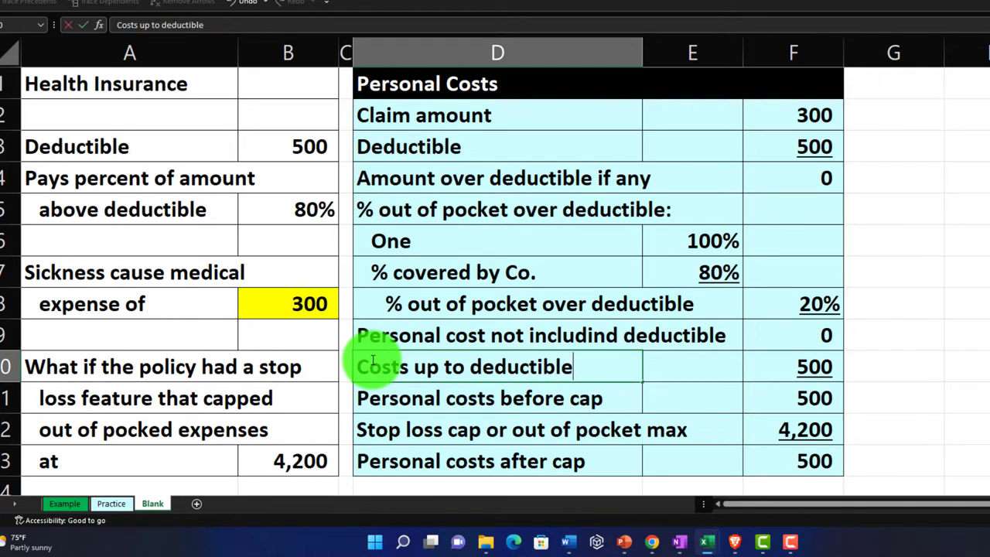
pyautogui.press('Tab')
# Replace the amount in F10 with the formula =MIN(F2:F3) to take the lower of claim amount and deductible.
pyautogui.press('Tab')
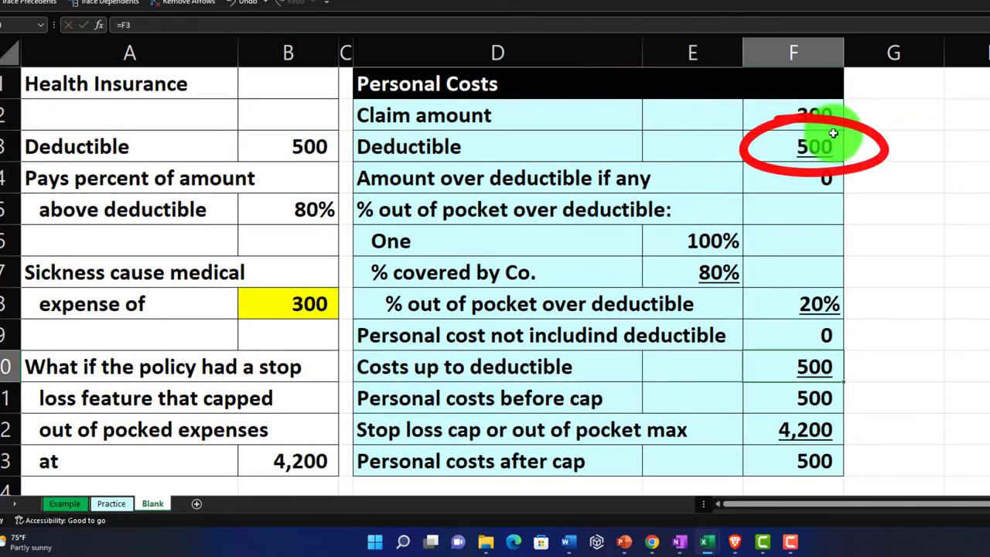
pyautogui.write('=mi')
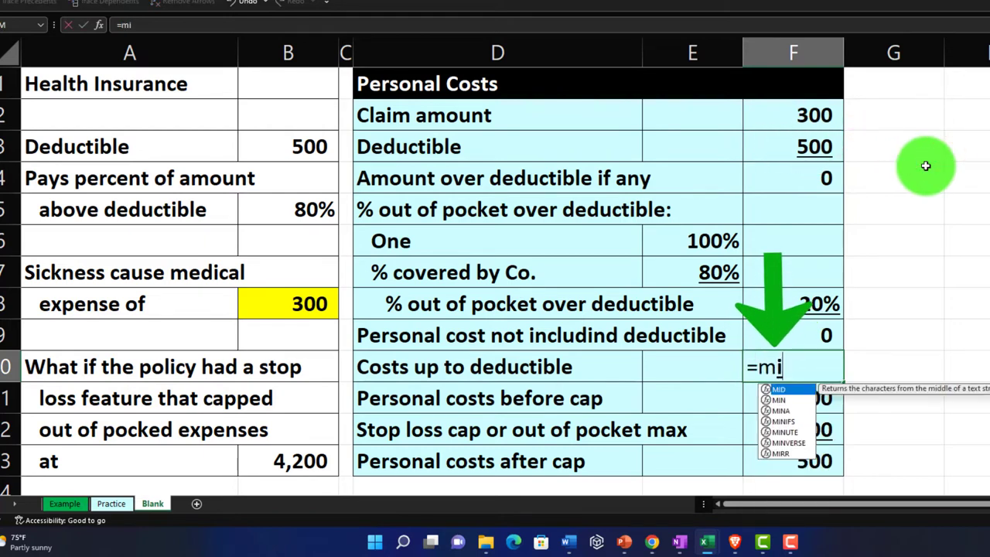
pyautogui.write('n(')
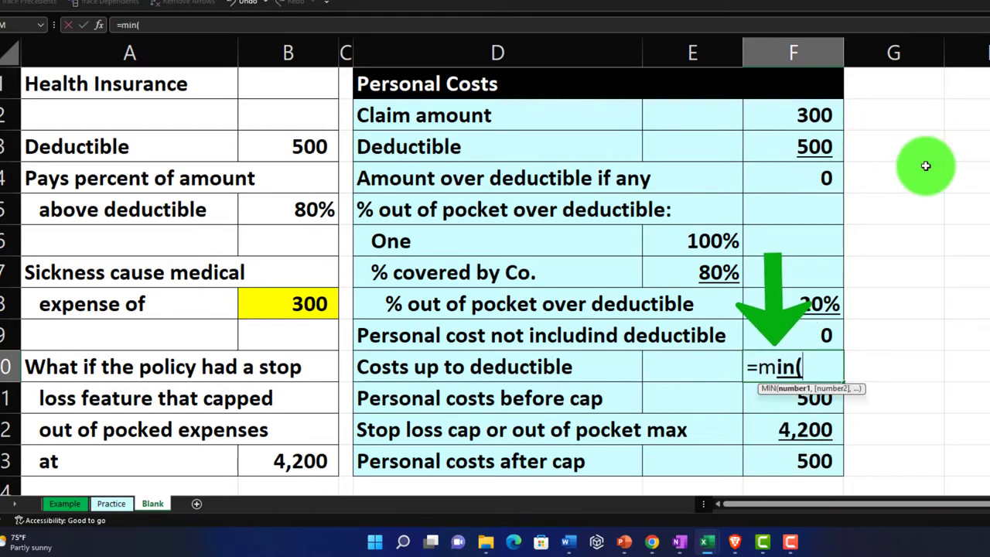
pyautogui.press('Up')
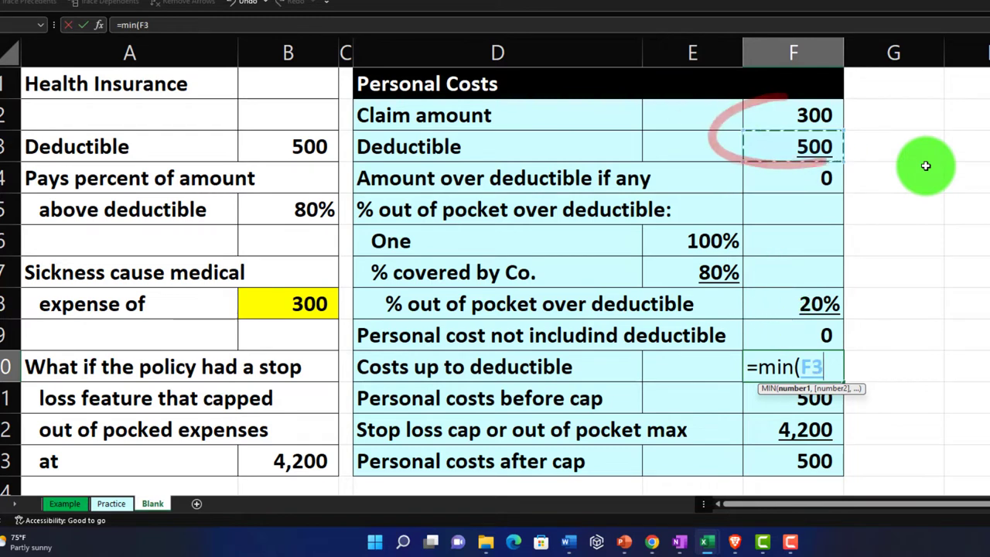
pyautogui.hotkey('shift', 'Up')
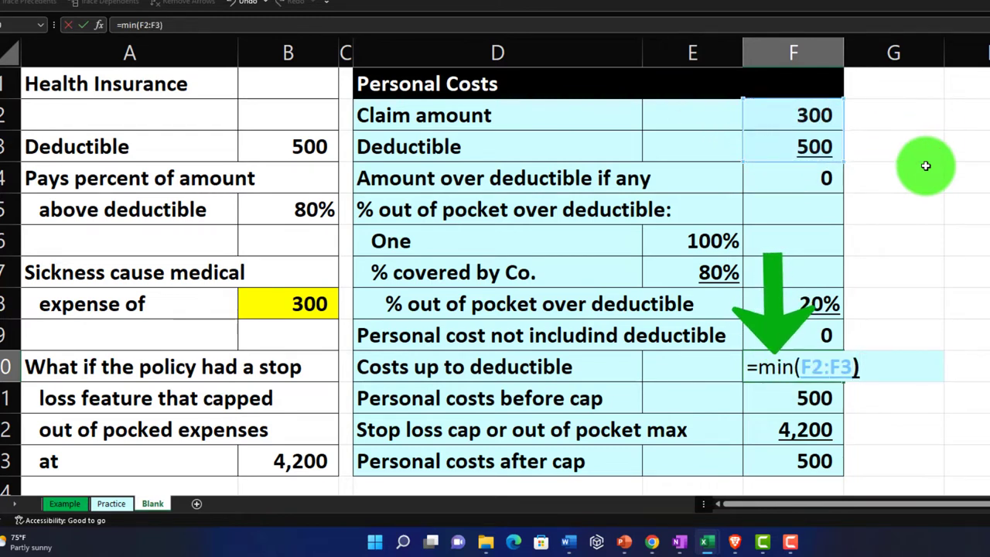
pyautogui.write(')')
pyautogui.press('Return')
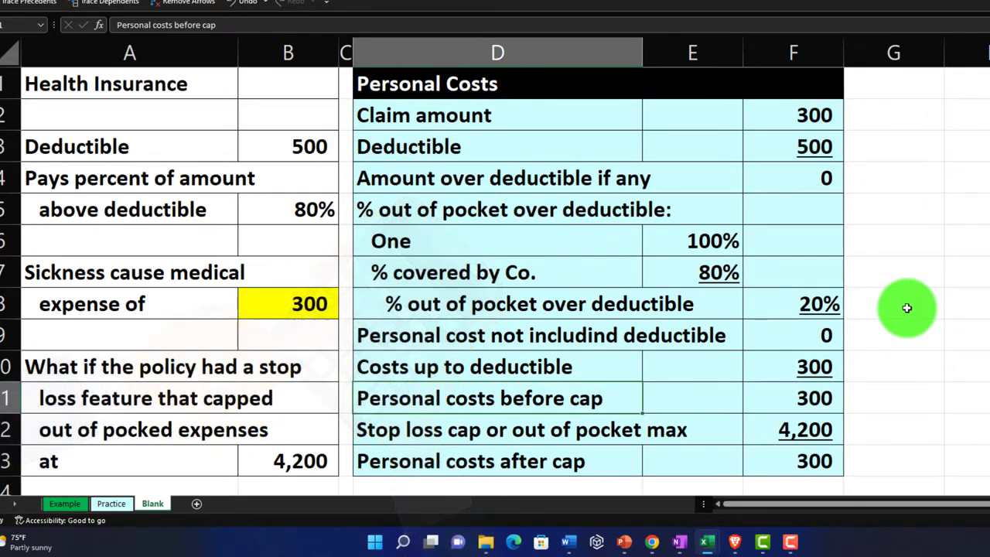
# Test the calculation with medical expenses of 10,000, 15,000, 20,000 and 30,000 in B8.
pyautogui.scroll(-1, 906, 308)
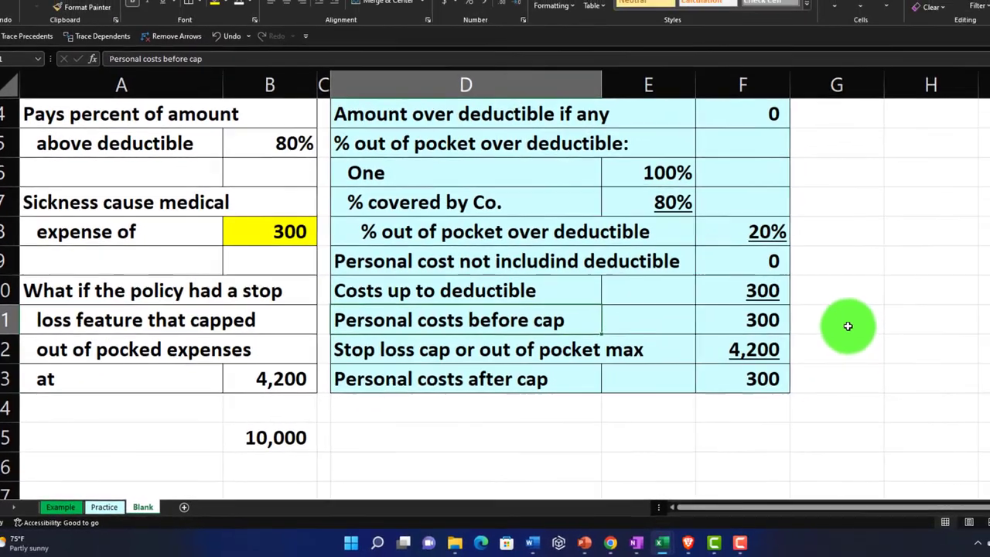
pyautogui.click(276, 241)
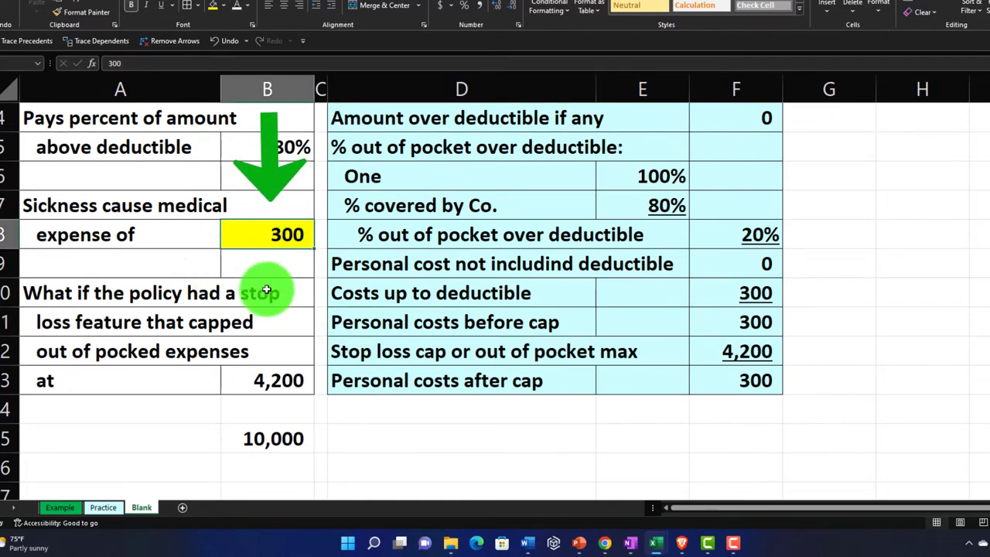
pyautogui.write('10000')
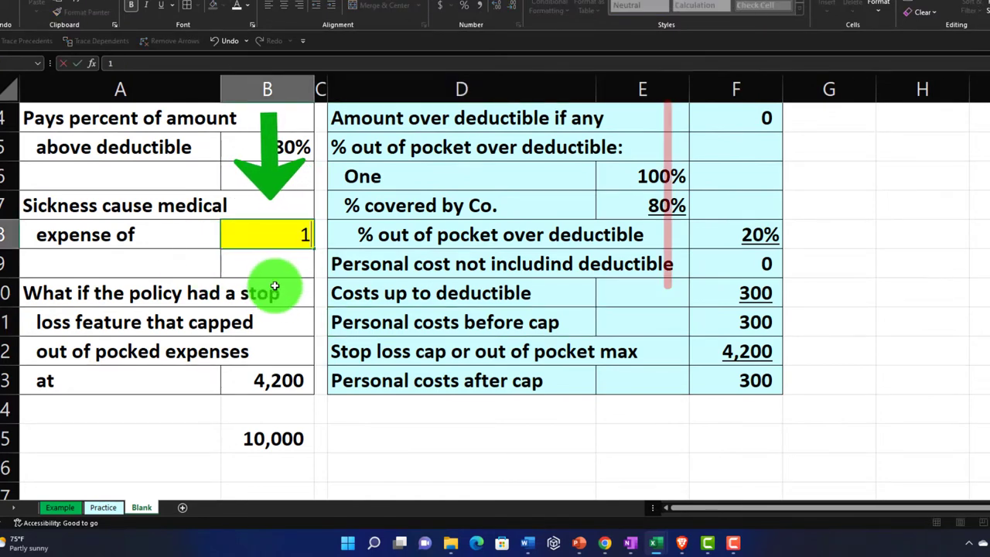
pyautogui.press('Return')
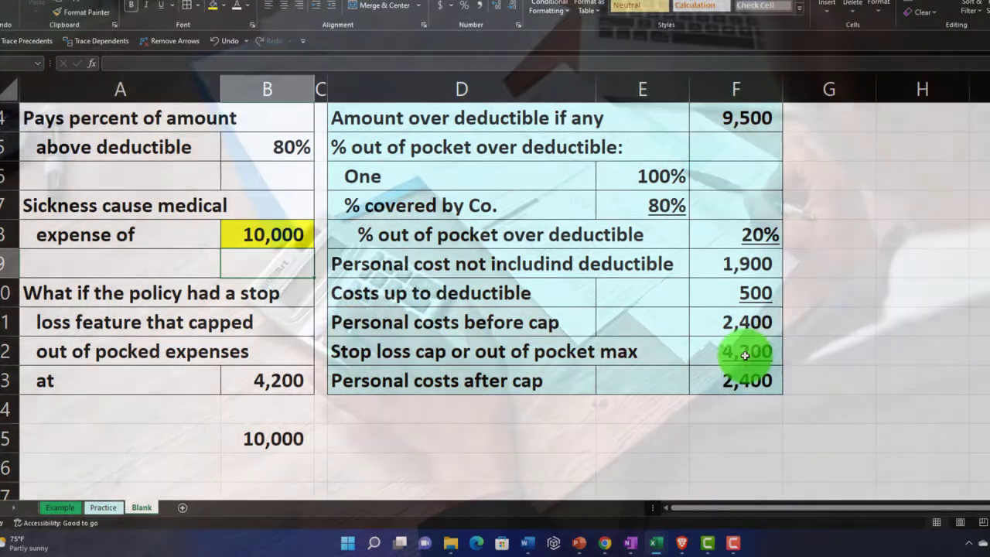
pyautogui.write('1')
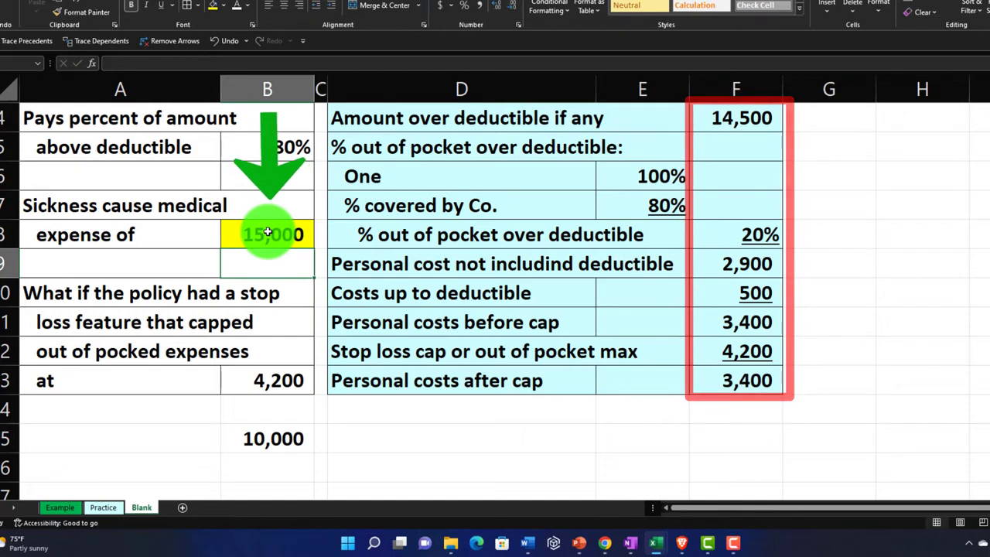
pyautogui.write('20')
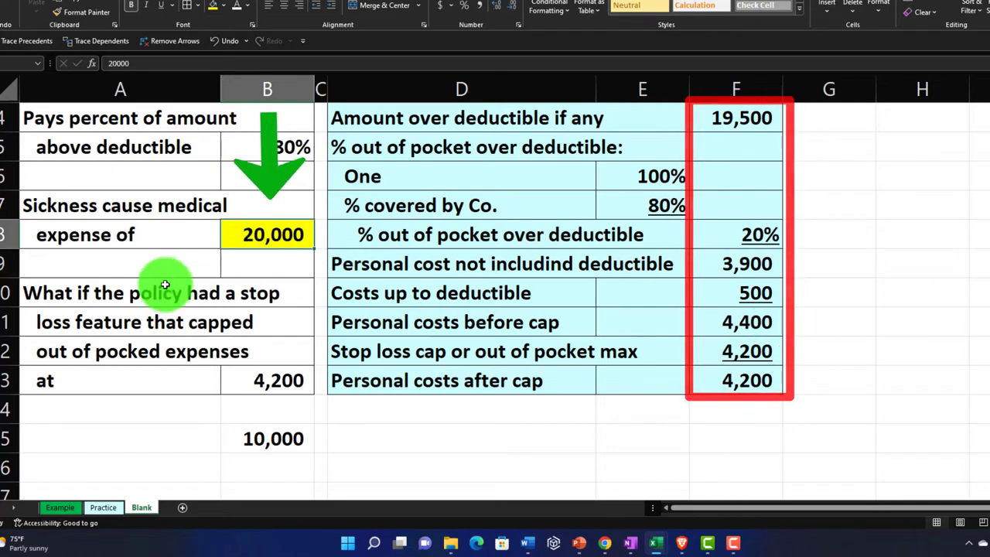
pyautogui.write('30,')
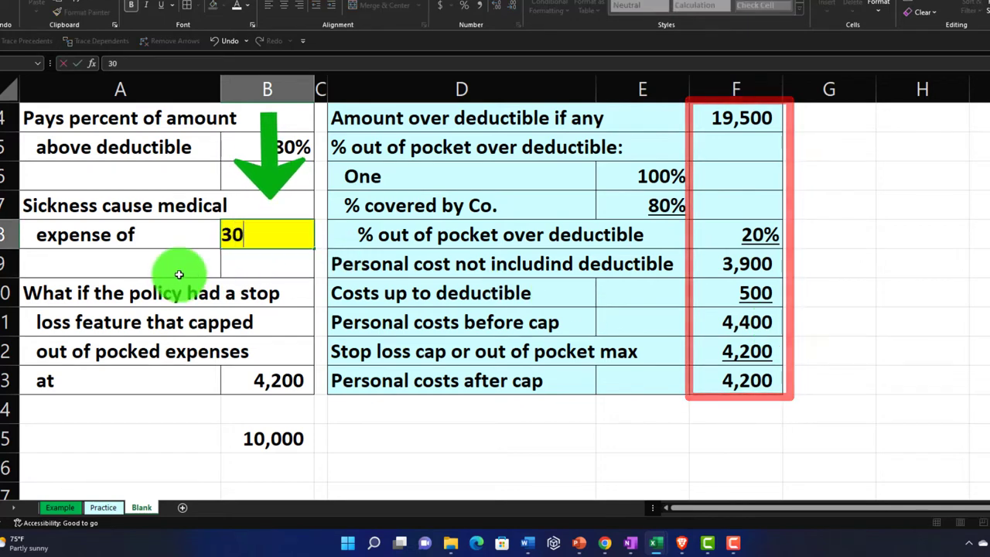
pyautogui.write('000')
pyautogui.press('Return')
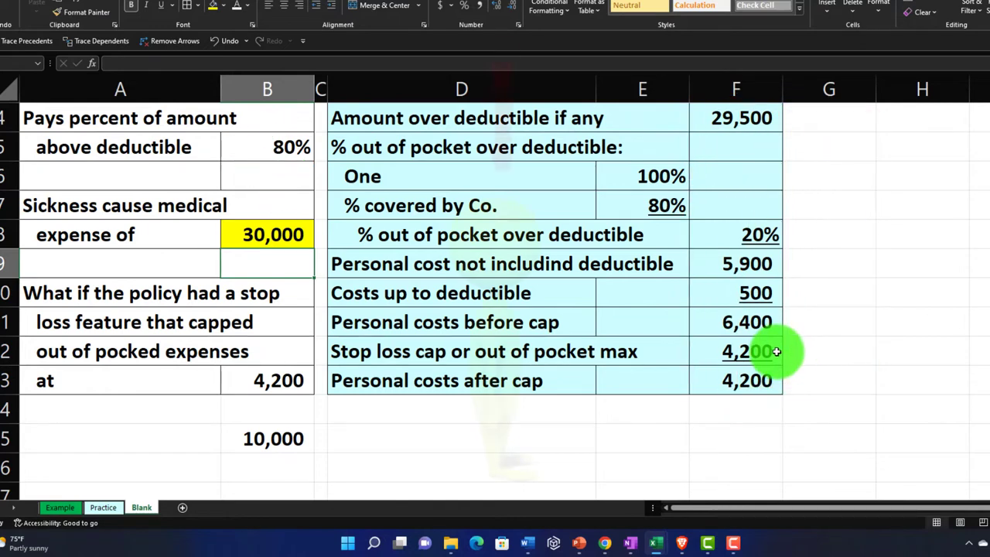
# Compare the medical expense in B8 and the personal costs before cap in F11 with the stop-loss cap in F12.
pyautogui.click(273, 240)
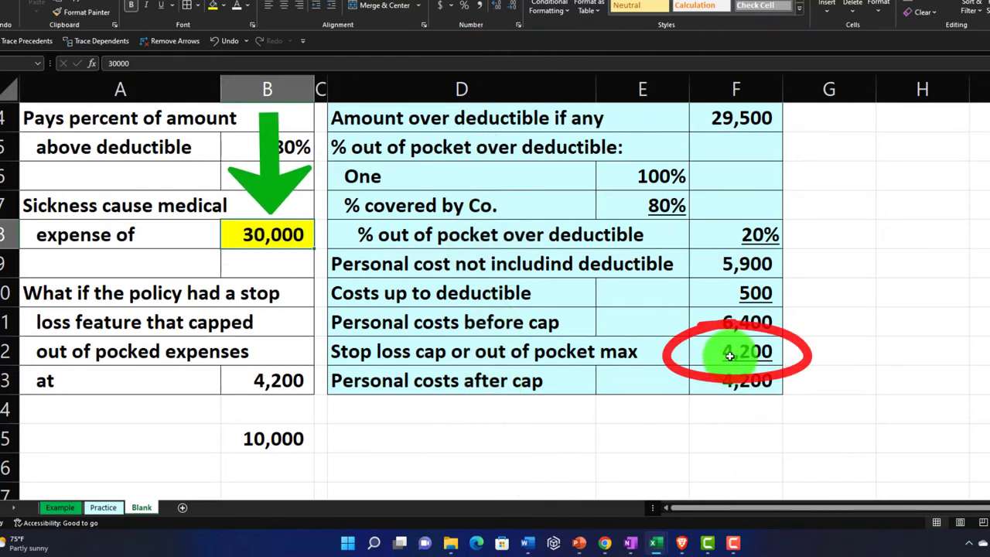
pyautogui.click(404, 445)
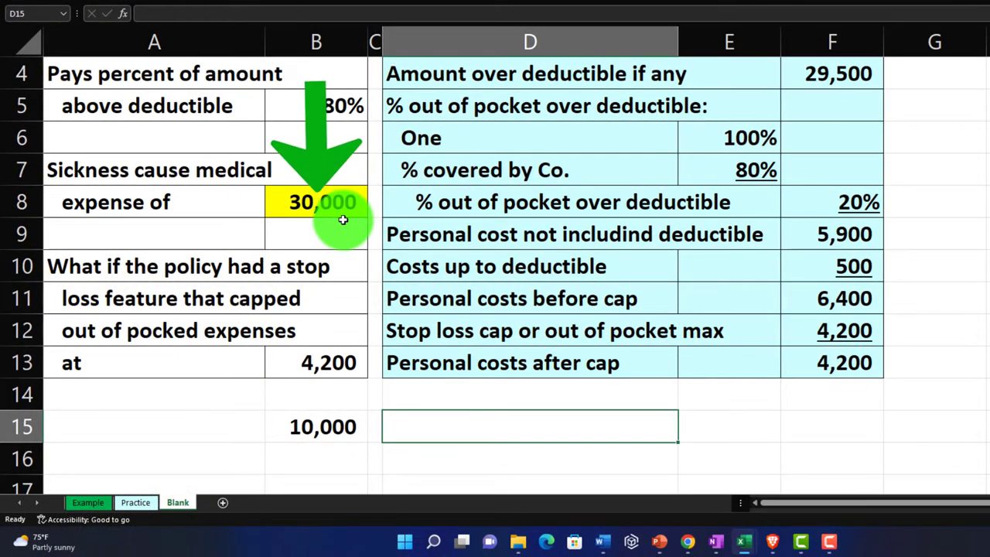
pyautogui.click(331, 206)
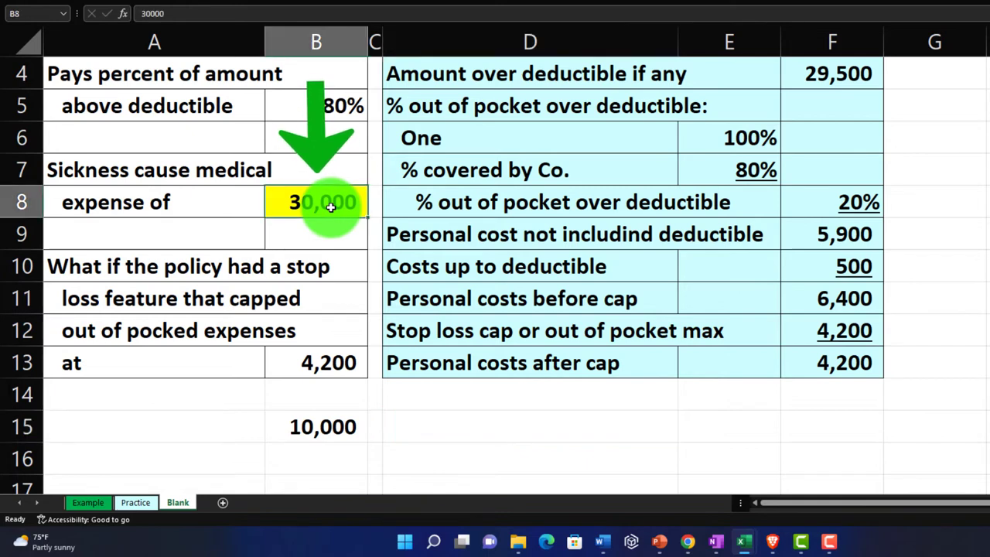
pyautogui.click(860, 337)
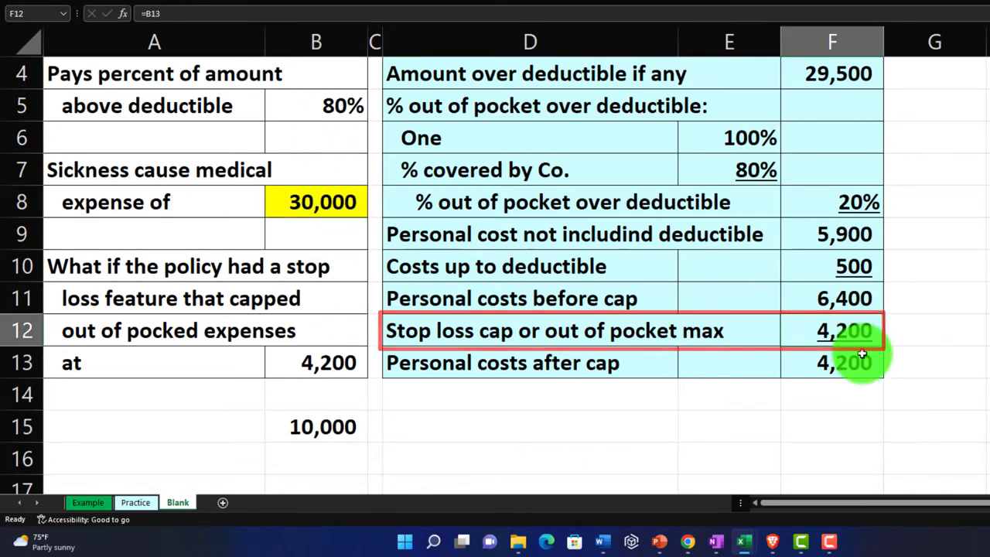
pyautogui.moveTo(828, 270); pyautogui.dragTo(857, 303)
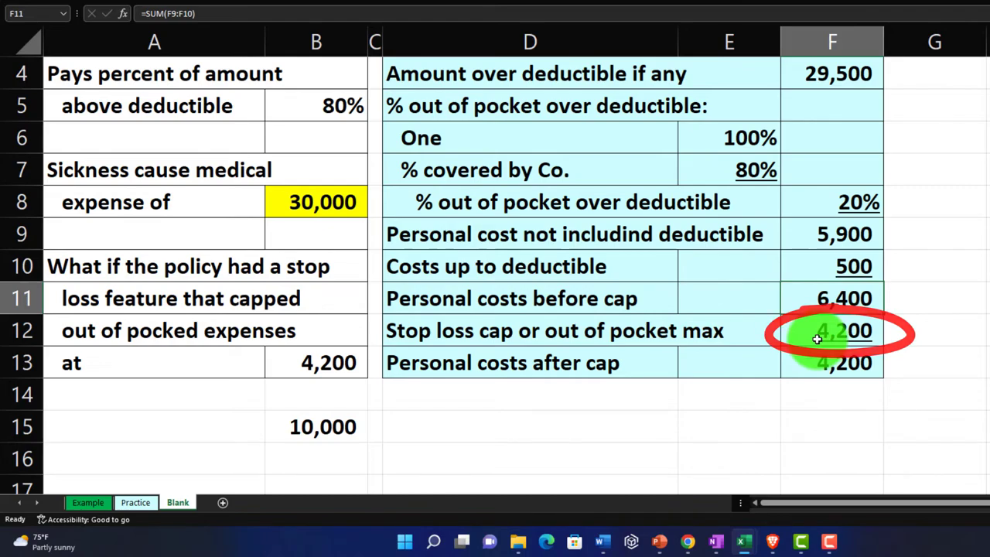
pyautogui.click(758, 434)
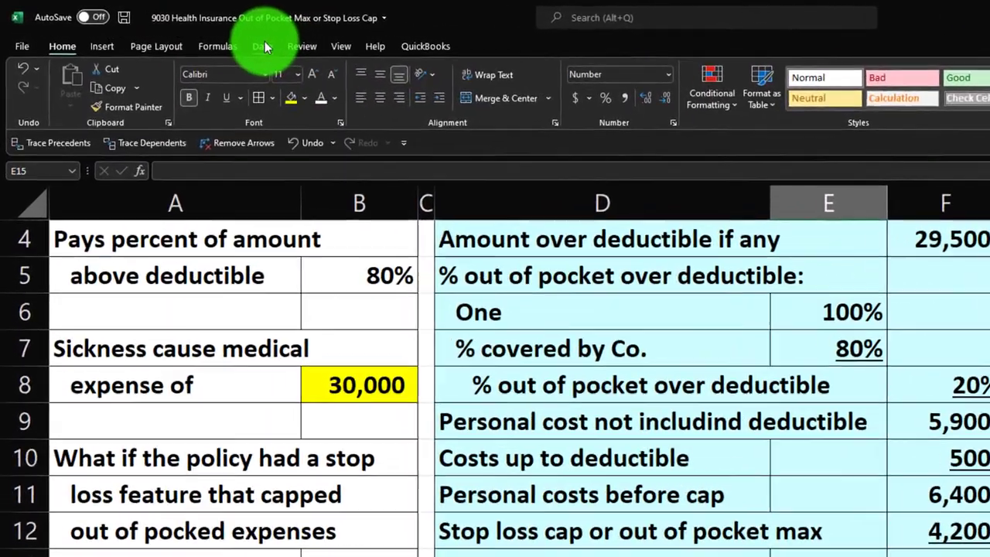
# Use Goal Seek to bring the personal costs before cap in F11 to 4200 by changing the medical expense in B8.
pyautogui.click(187, 32)
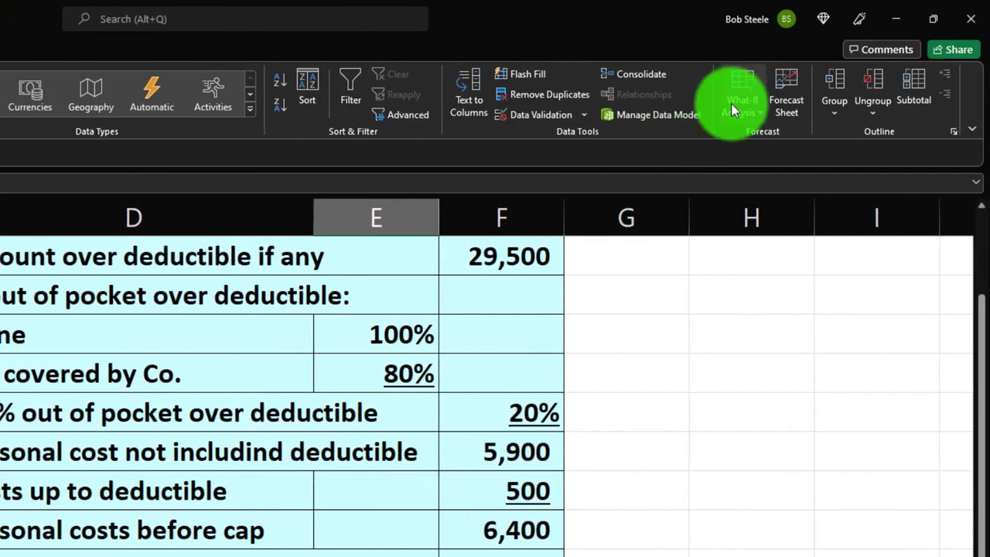
pyautogui.click(733, 108)
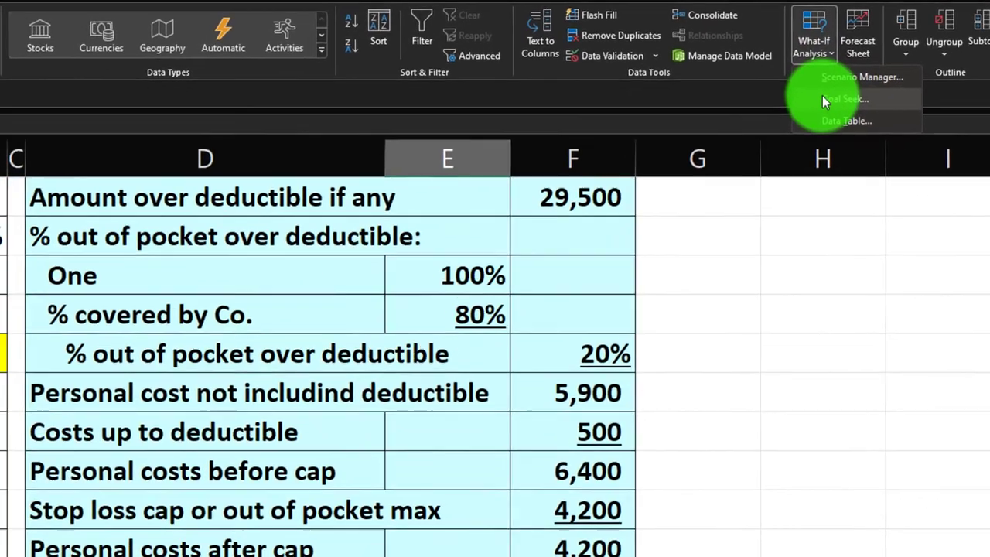
pyautogui.click(758, 155)
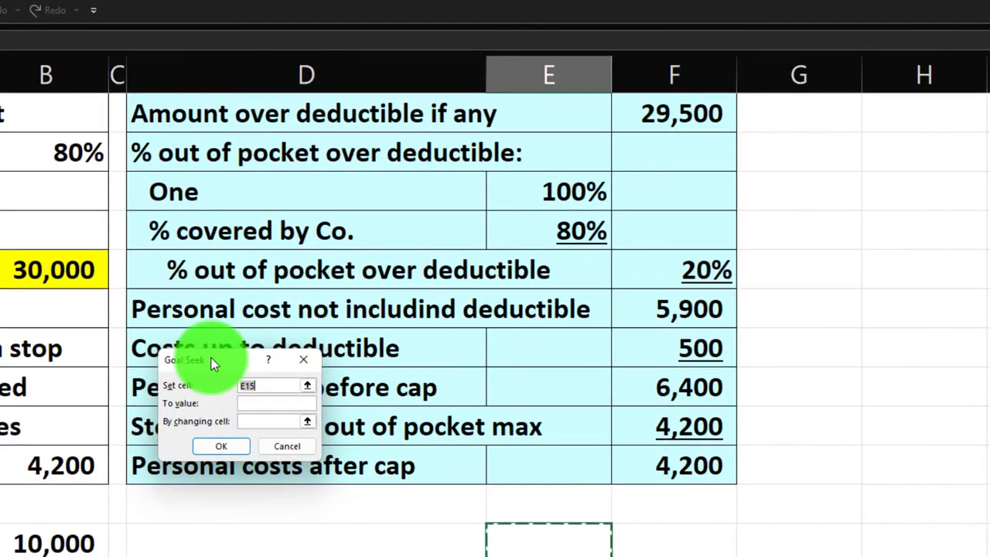
pyautogui.moveTo(215, 364); pyautogui.dragTo(869, 200)
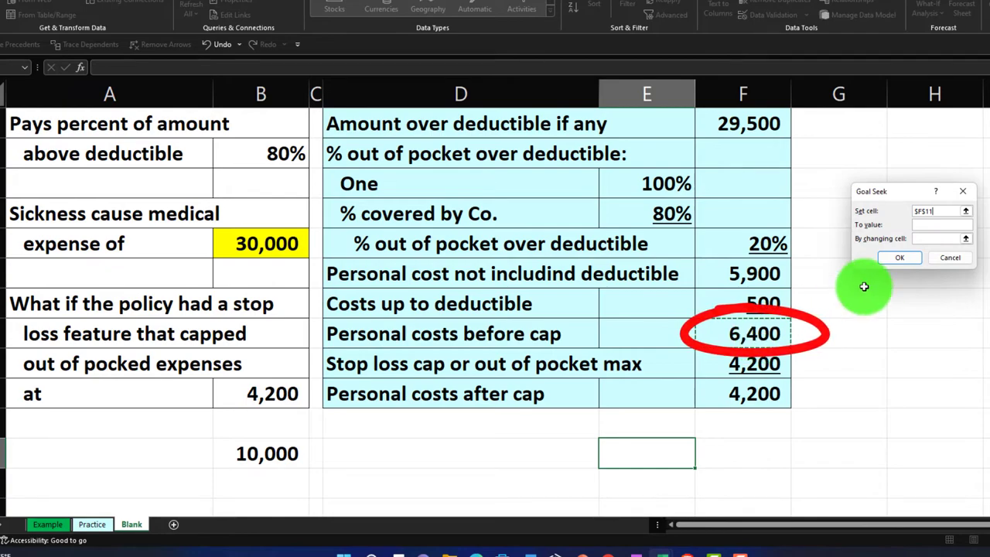
pyautogui.click(927, 225)
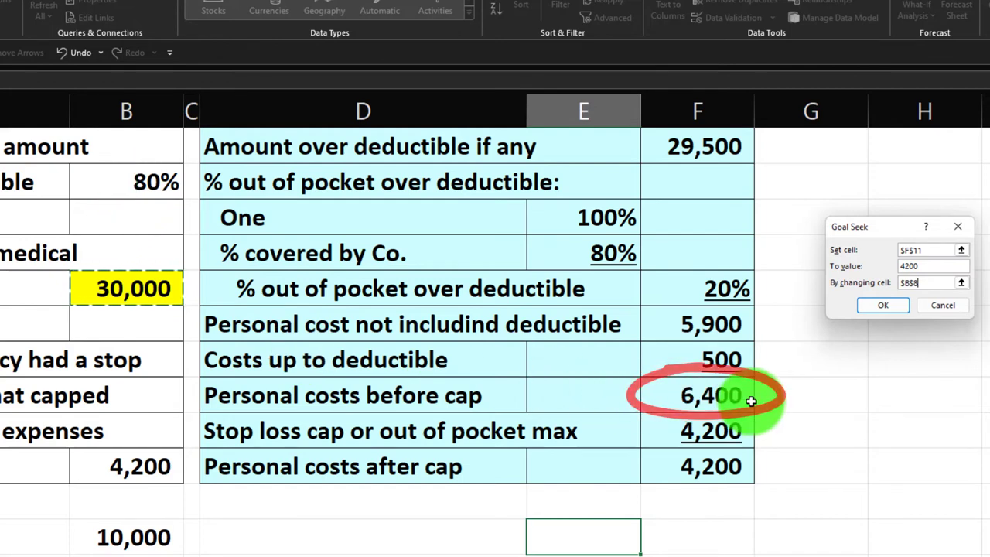
pyautogui.click(886, 307)
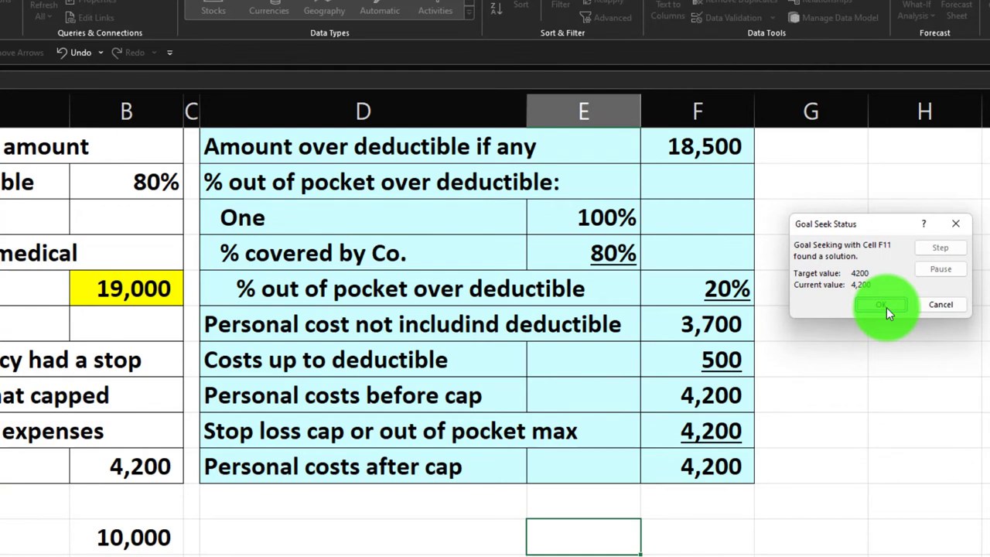
pyautogui.click(885, 306)
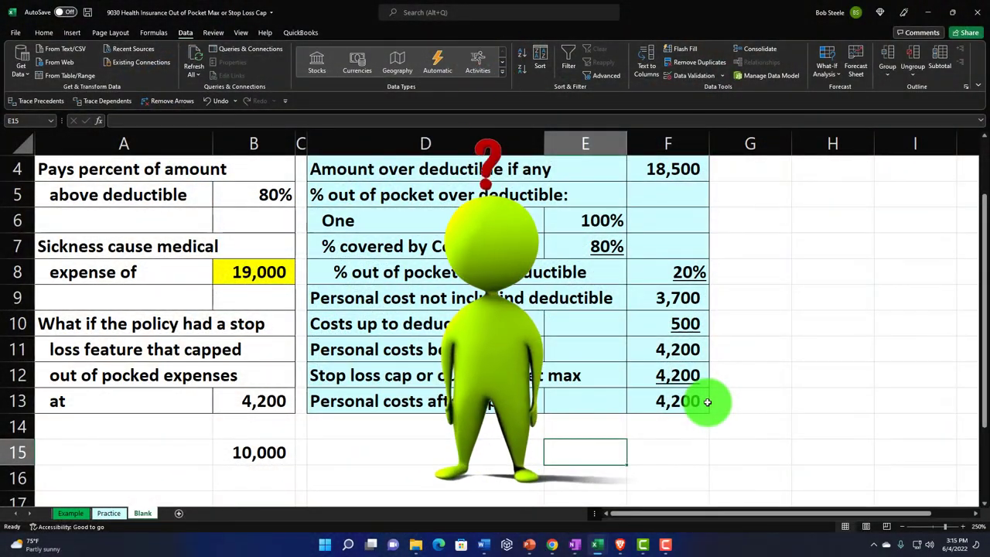
# Set the policy deductible in B3 to 1,000.
pyautogui.scroll(1, 707, 402)
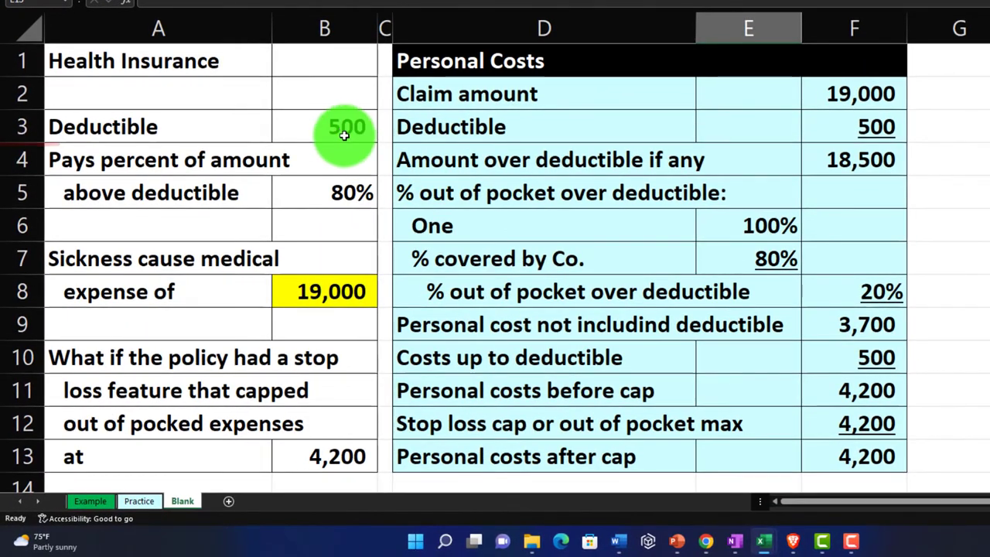
pyautogui.click(335, 130)
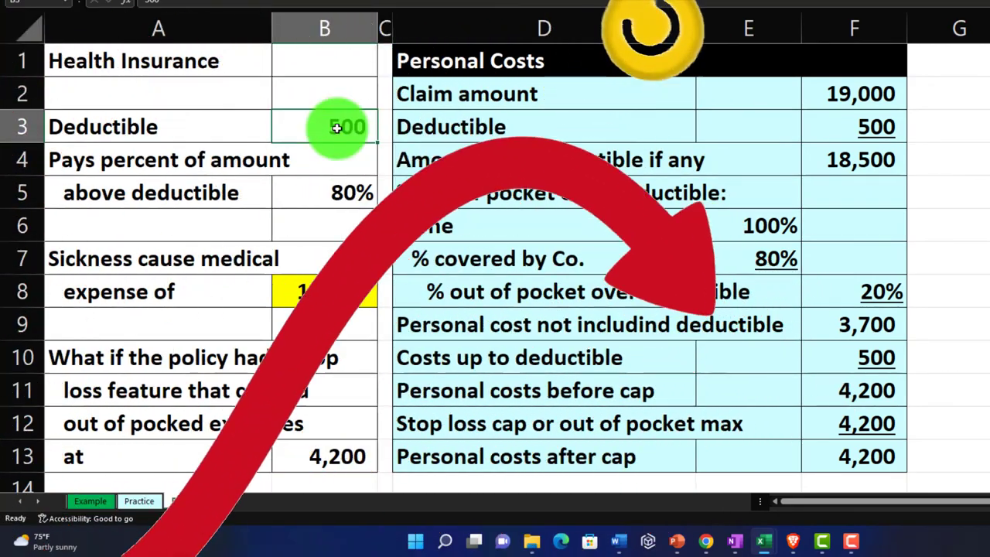
pyautogui.write('1')
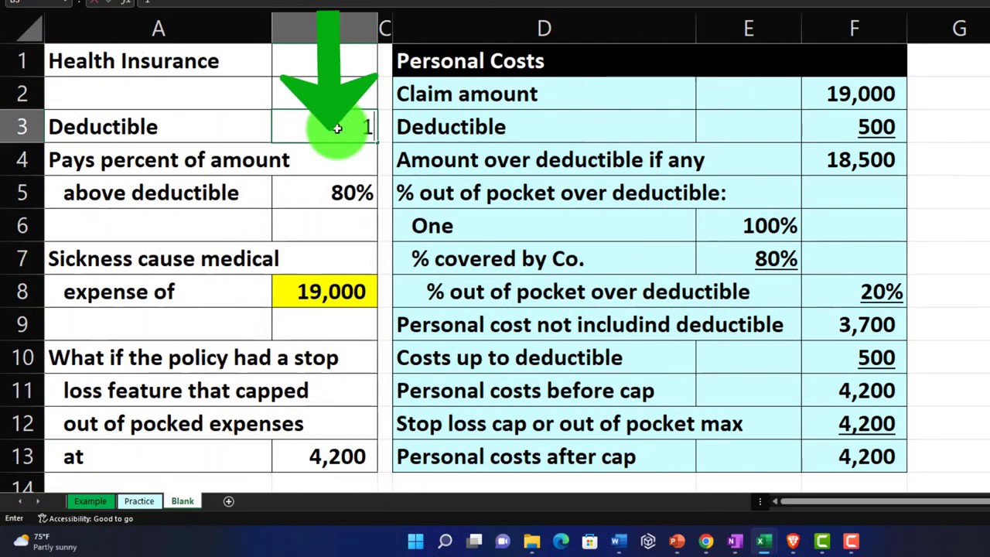
pyautogui.write('0,00')
pyautogui.press('Return')
pyautogui.scroll(-1, 779, 418)
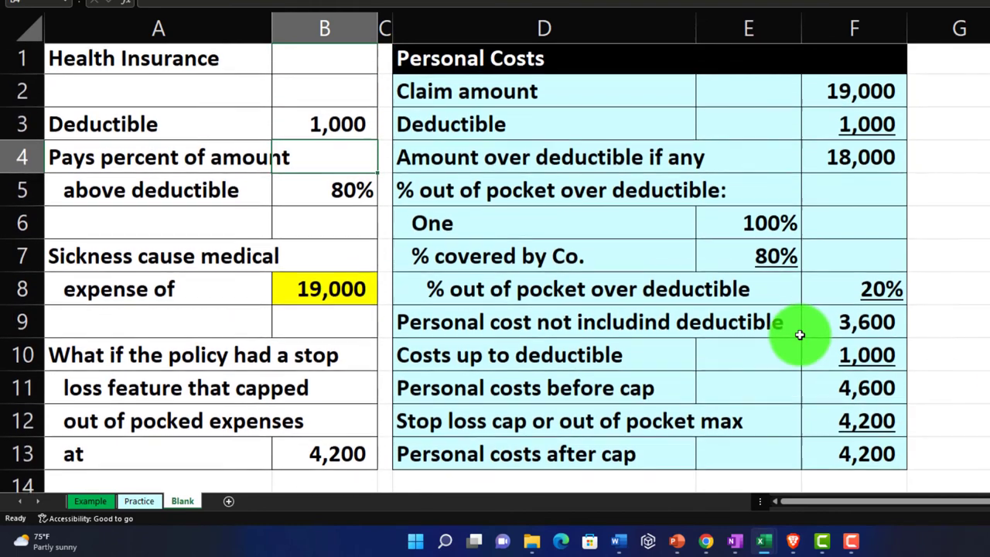
# Compare the coverage percentage in B5 with the company's share in E7, and review the stop-loss cap in B13.
pyautogui.scroll(1, 800, 332)
pyautogui.click(349, 194)
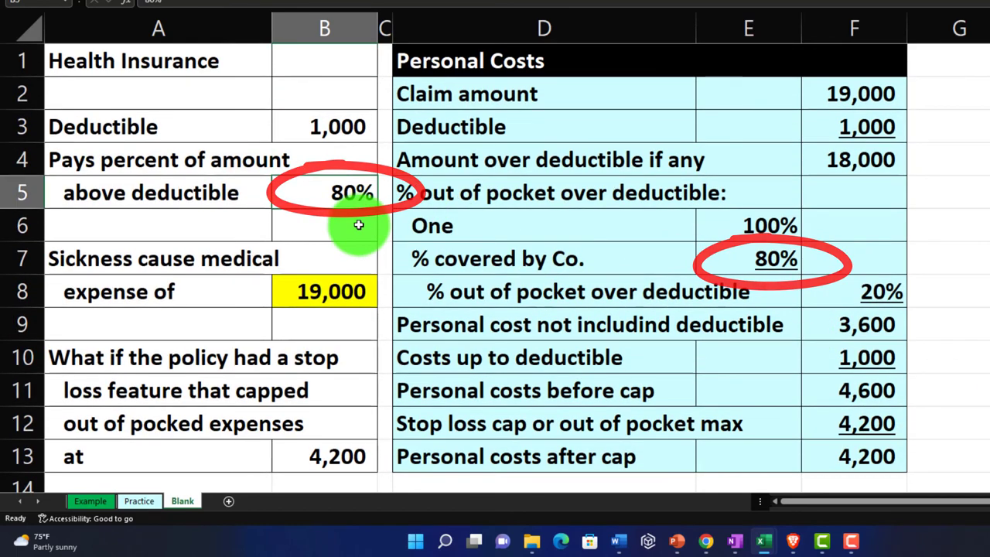
pyautogui.click(742, 259)
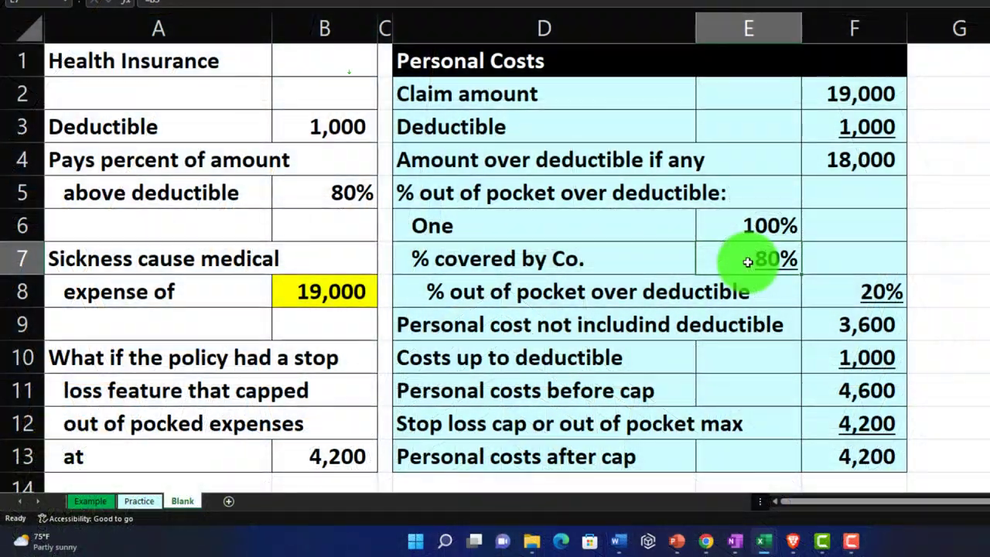
pyautogui.click(353, 193)
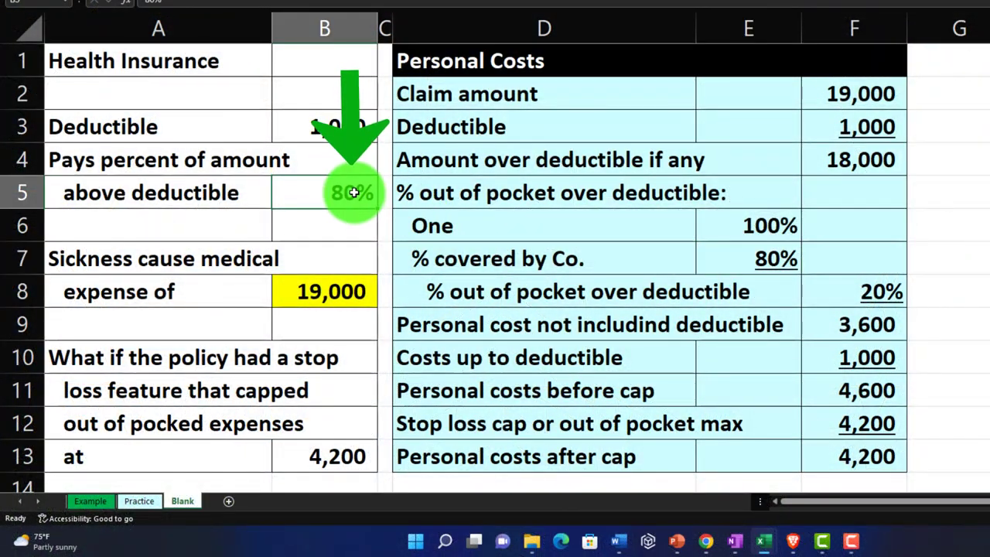
pyautogui.scroll(-1, 354, 193)
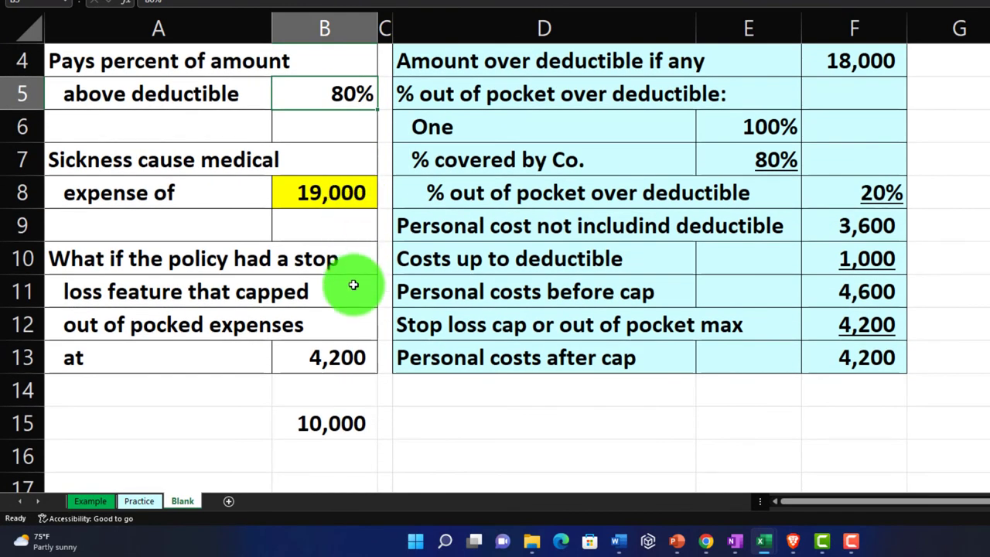
pyautogui.click(355, 356)
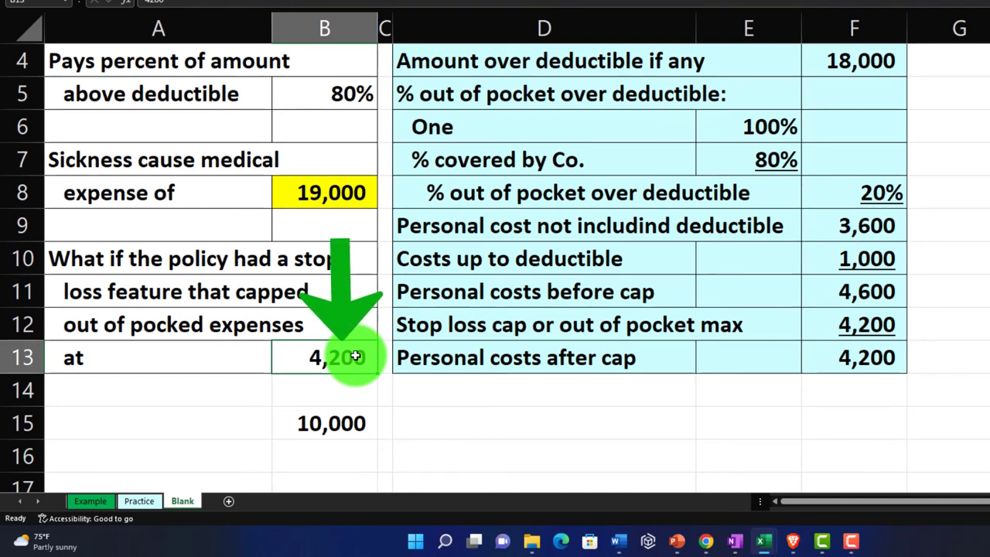
# Delete the leftover value in B15 below the policy data.
pyautogui.click(348, 424)
pyautogui.press('Delete')
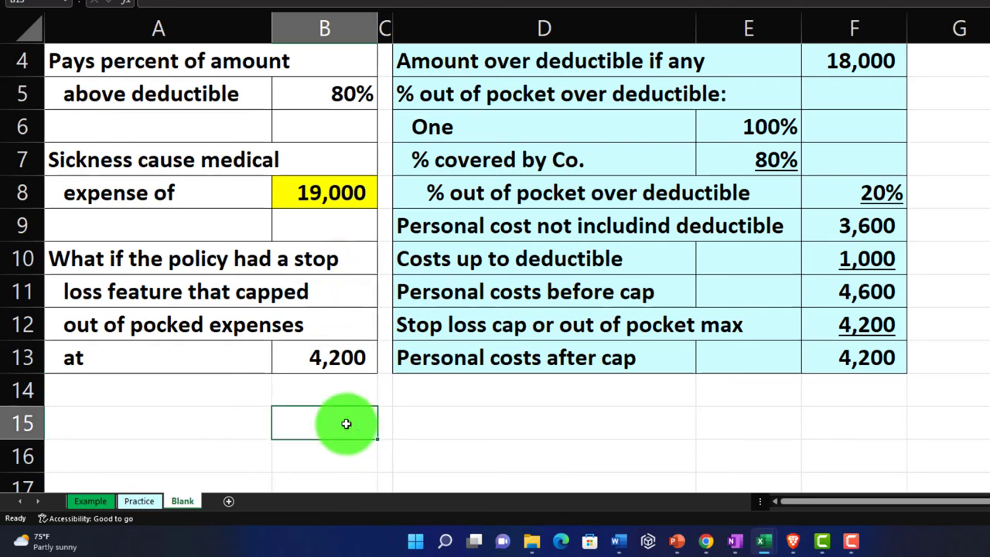
# Set the policy deductible in B3 to 500.
pyautogui.scroll(1, 345, 424)
pyautogui.click(318, 135)
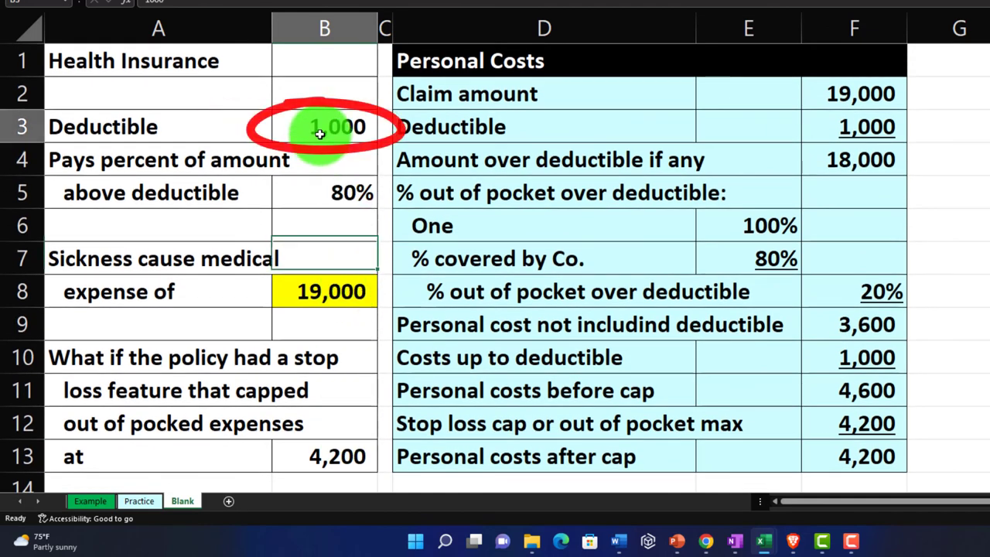
pyautogui.press('BackSpace')
pyautogui.press('BackSpace')
pyautogui.press('BackSpace')
pyautogui.press('BackSpace')
pyautogui.write('500')
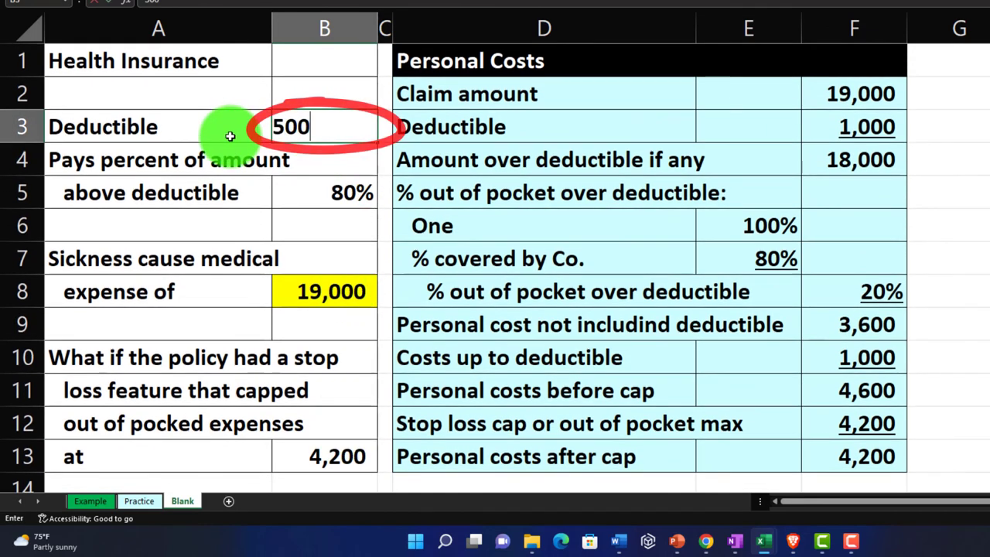
pyautogui.press('Return')
# Set the medical expense in B8 to 10,000.
pyautogui.press('Return')
pyautogui.press('Down')
pyautogui.press('Down')
pyautogui.press('Down')
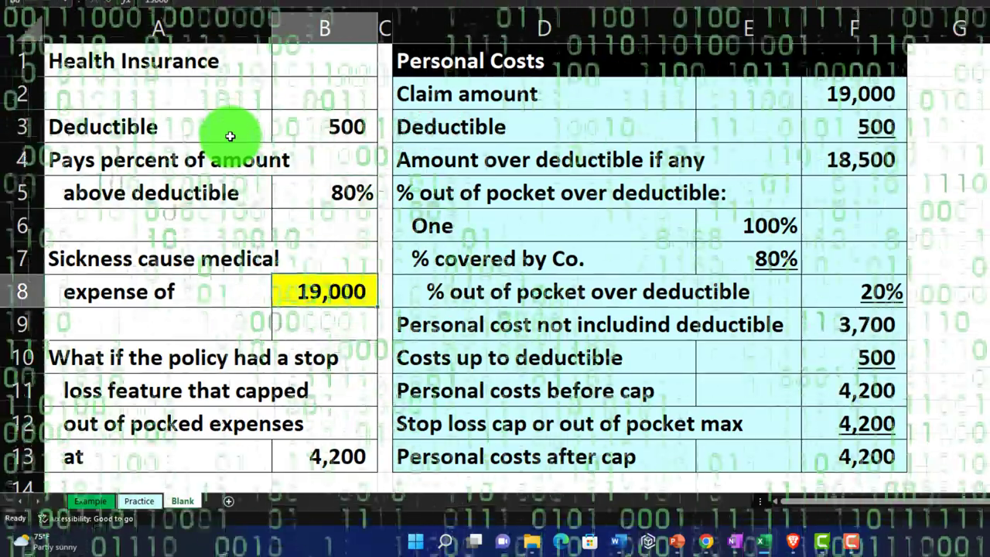
pyautogui.write('10,000')
pyautogui.press('Return')
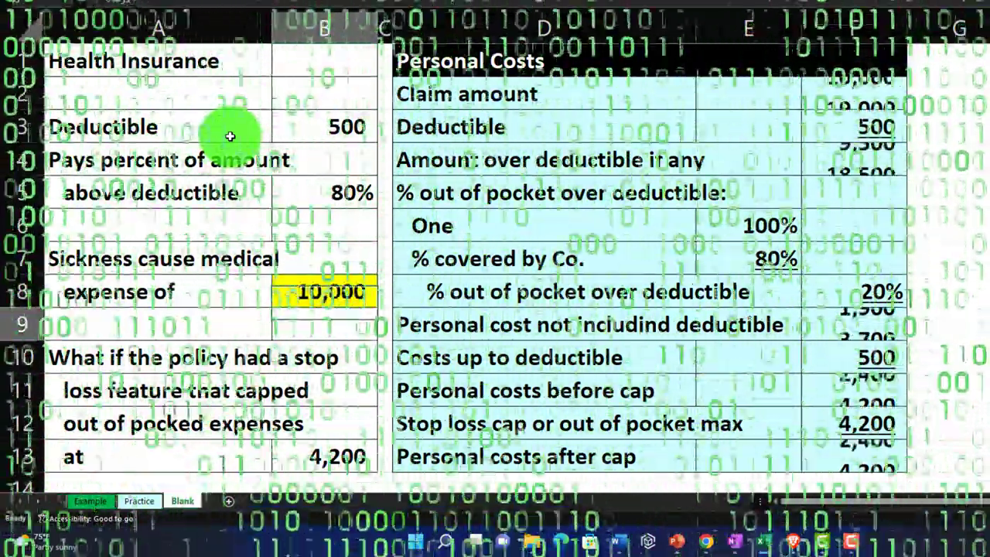